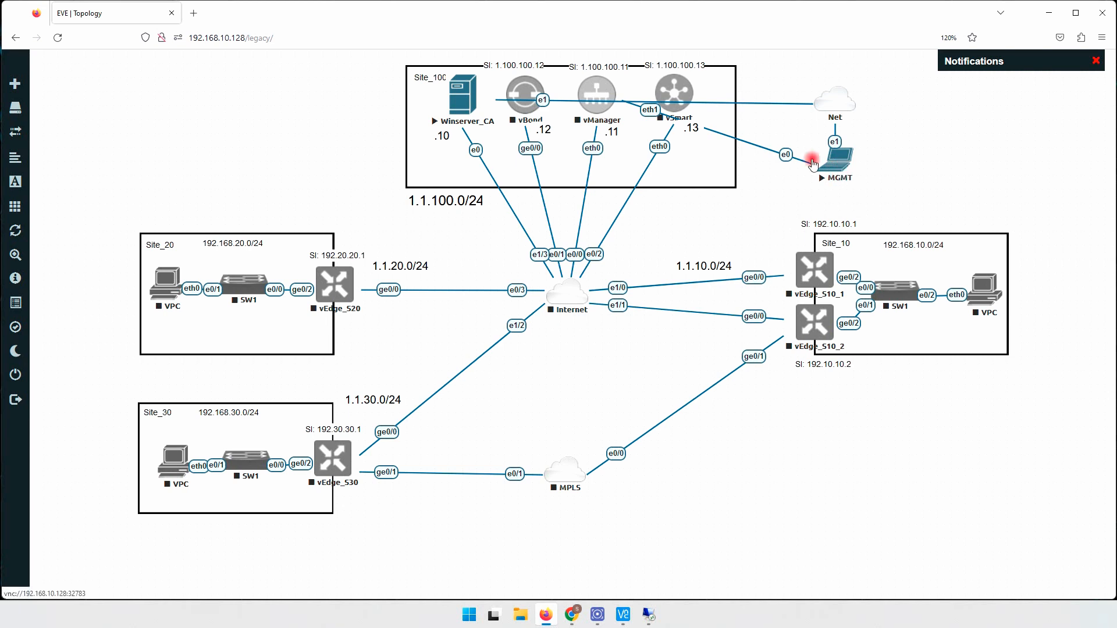
- Review vManager's node settings, leaving RAM at 24000 and 2 Ethernets, and discard without saving
right_click(592, 84)
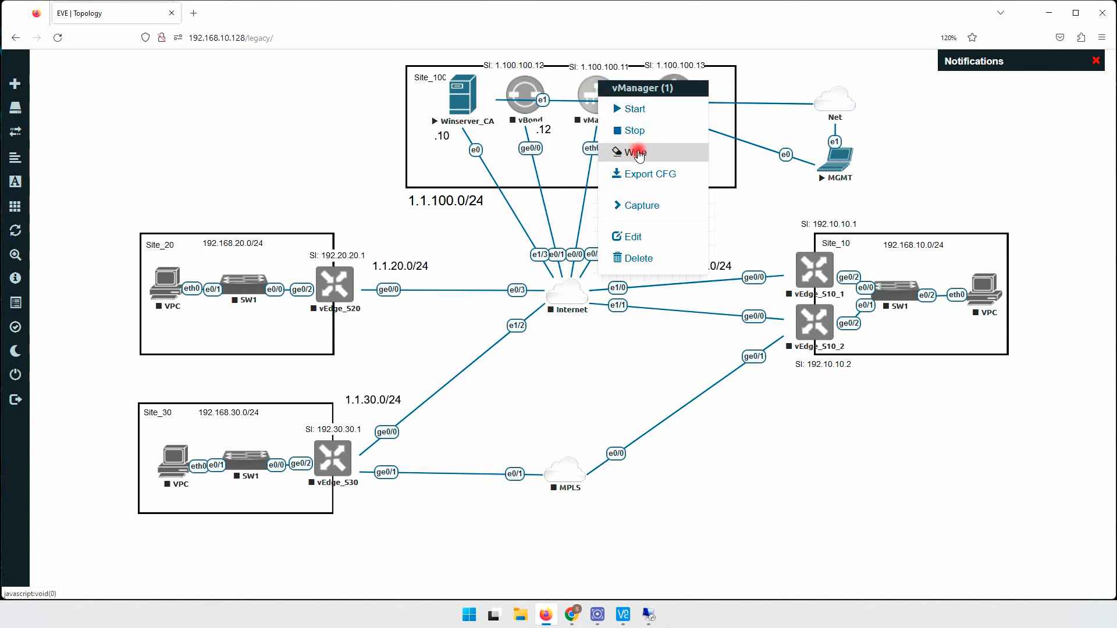
click(639, 238)
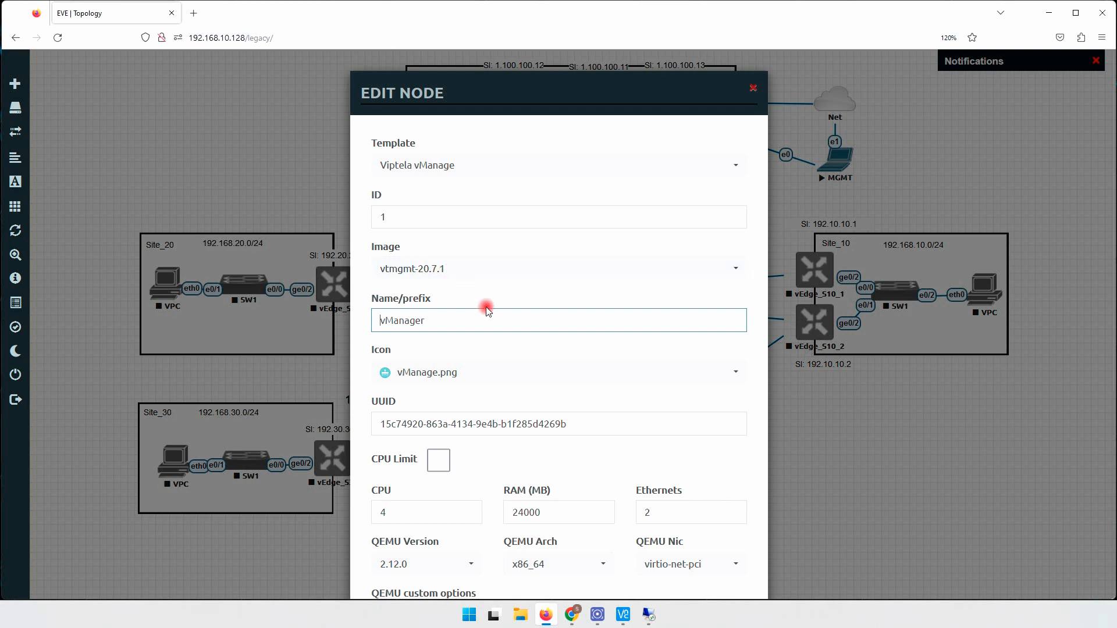
scroll(488, 309, down, 2)
scroll(495, 372, down, 4)
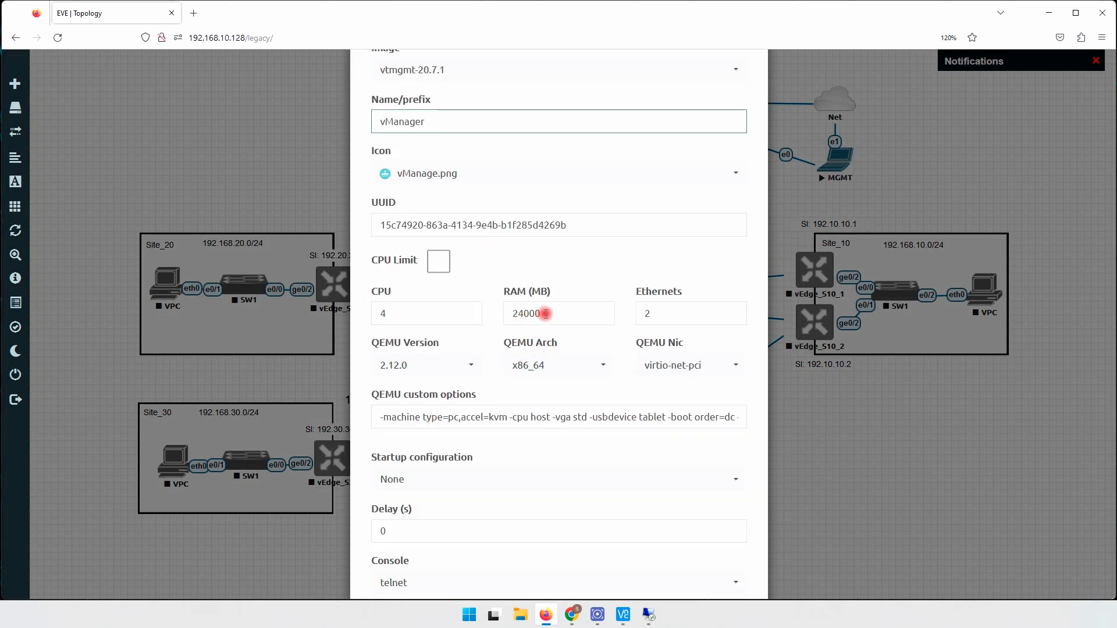
drag(542, 313, 515, 312)
text(14000)
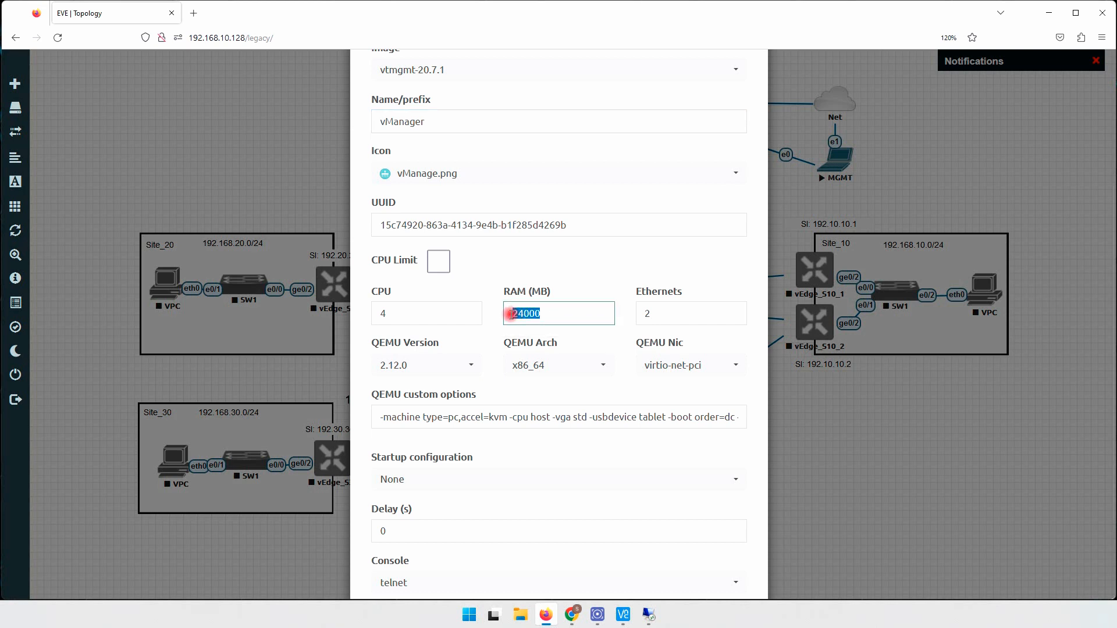
click(546, 313)
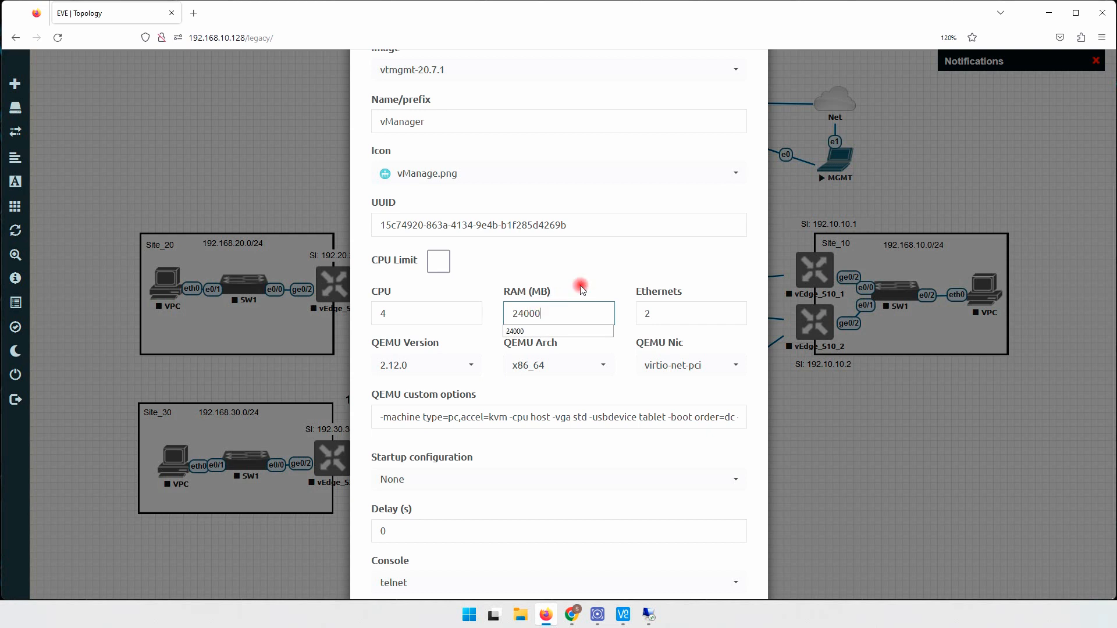
click(591, 273)
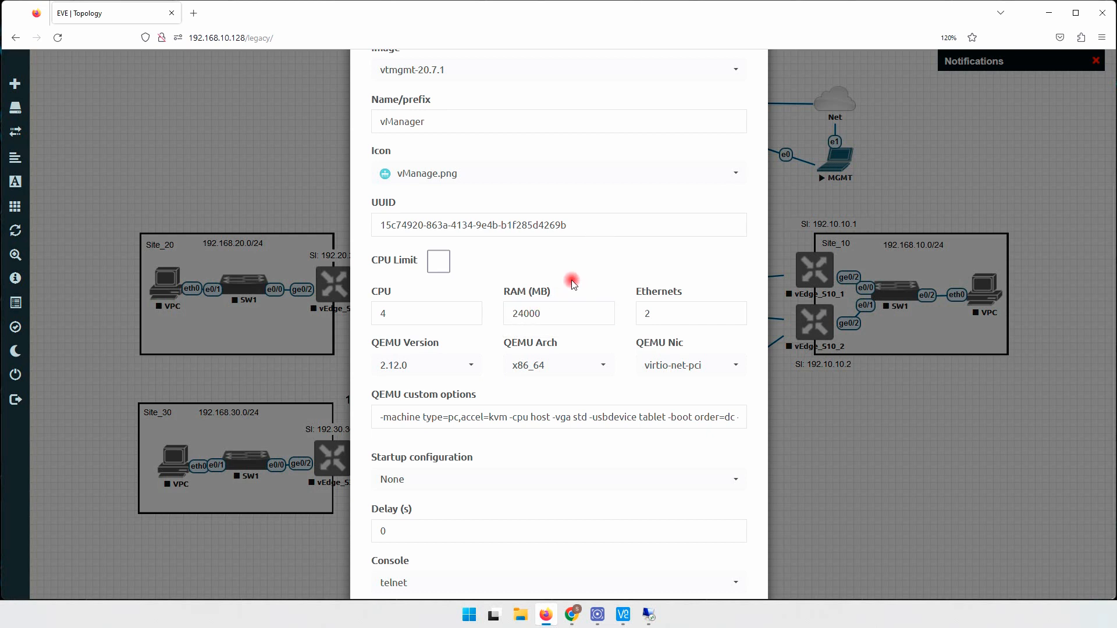
scroll(573, 283, down, 2)
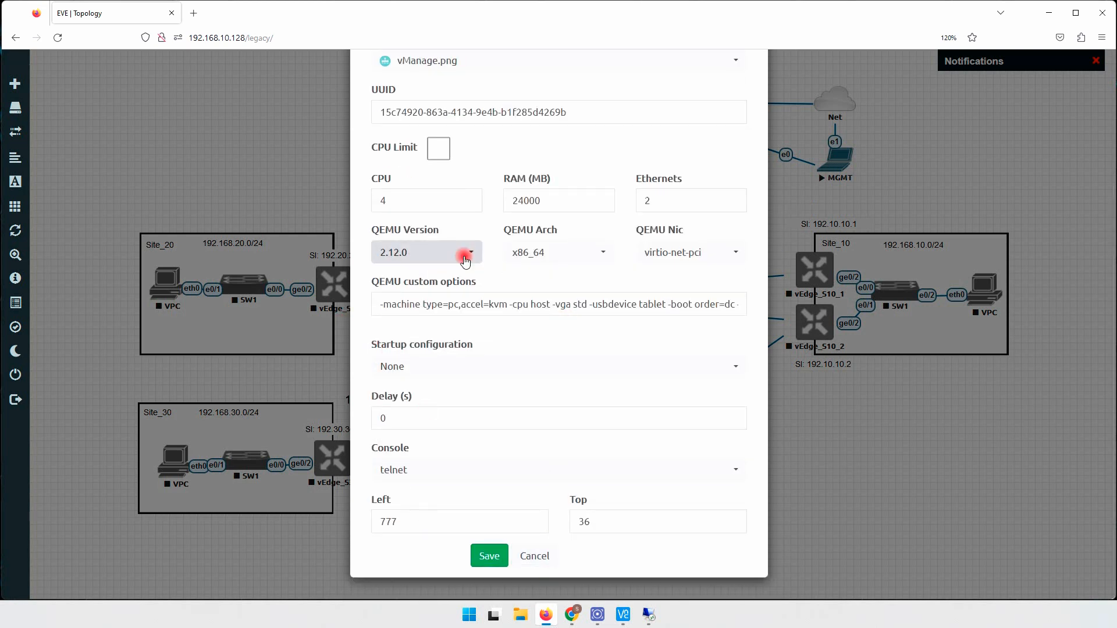
click(669, 201)
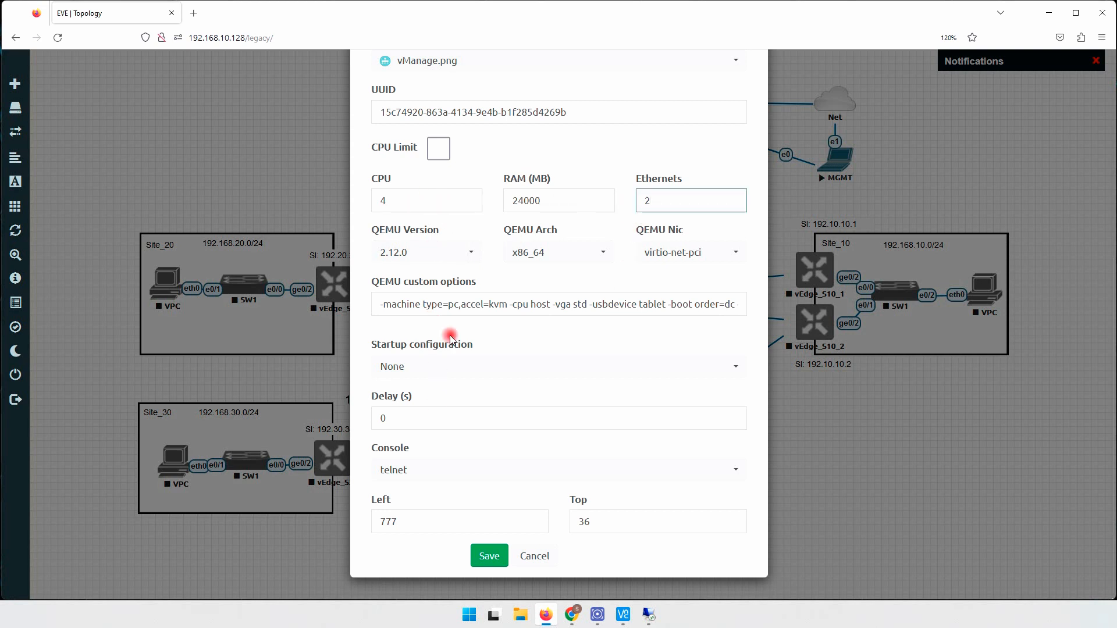
click(541, 557)
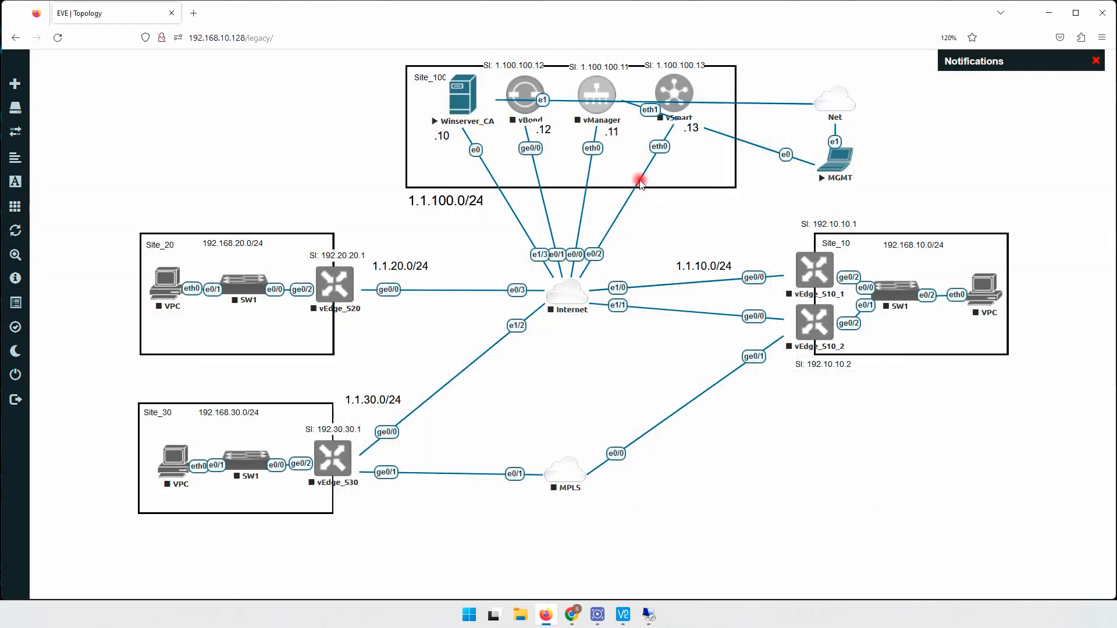
- Wipe and start the vManager node, then bring up vBond's node settings
right_click(592, 88)
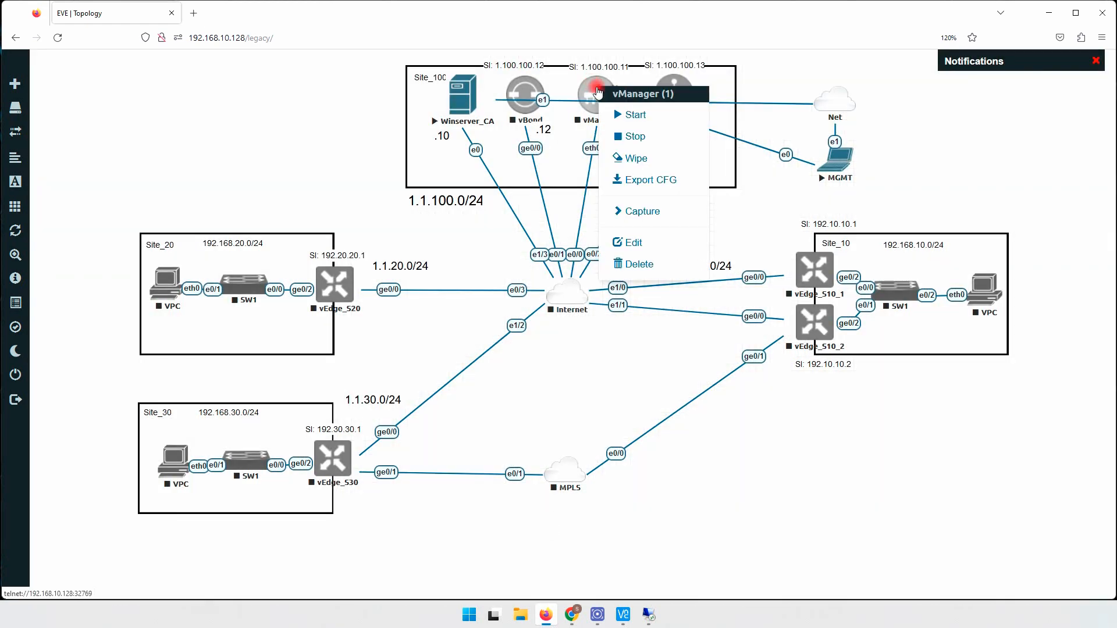
click(631, 155)
click(515, 157)
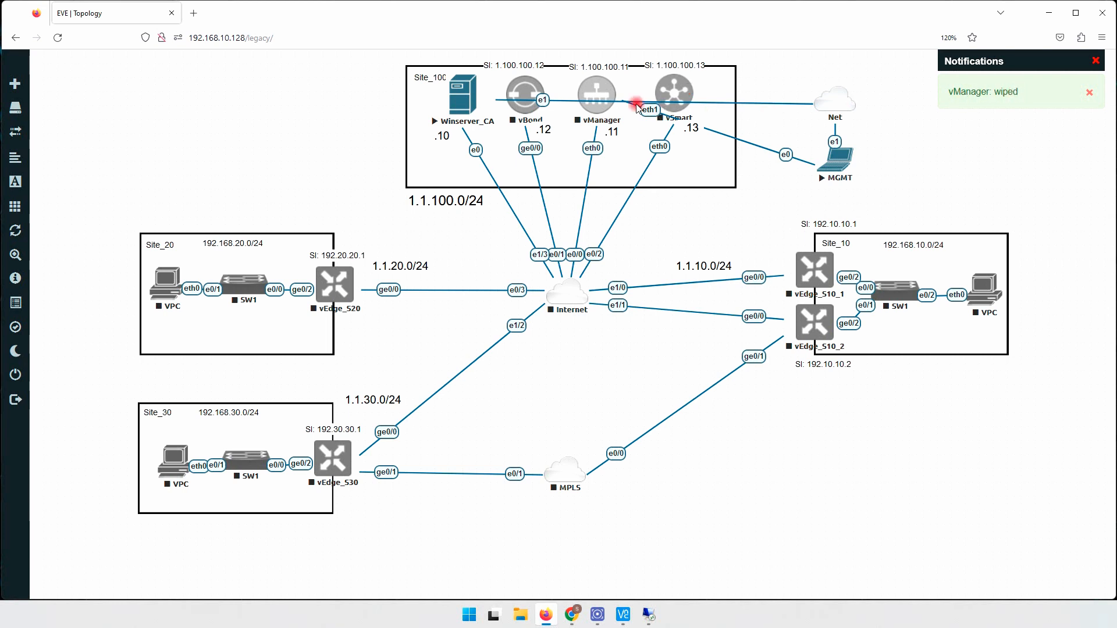
right_click(592, 88)
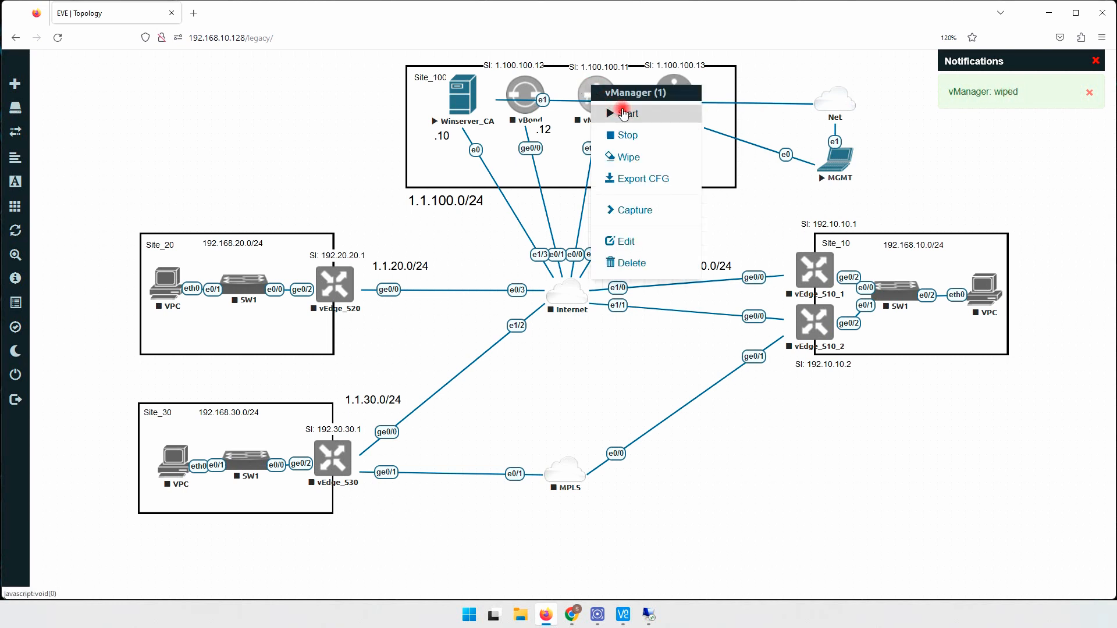
click(624, 113)
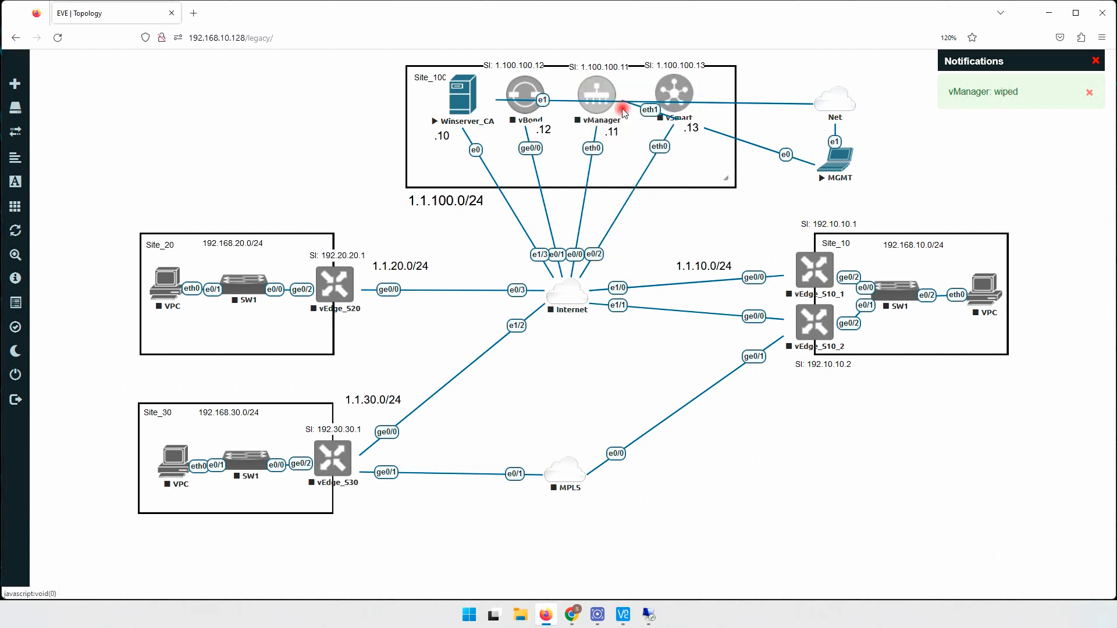
right_click(527, 87)
click(564, 239)
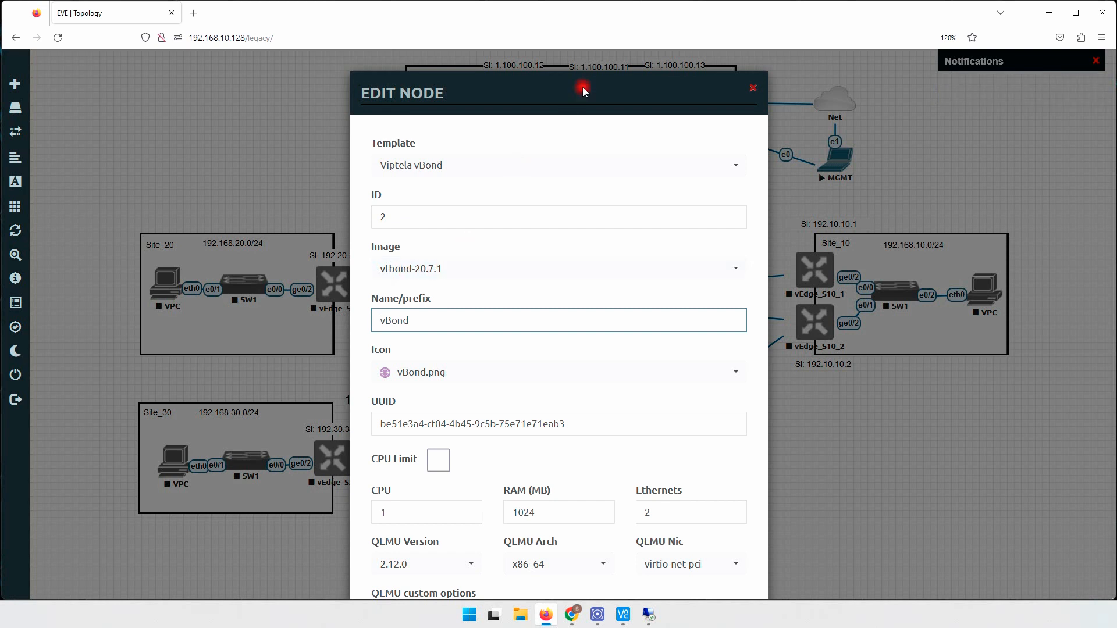
- Keep vBond on image vtbond-20.7.1, close its settings unchanged, and start vBond
drag(588, 76, 318, 77)
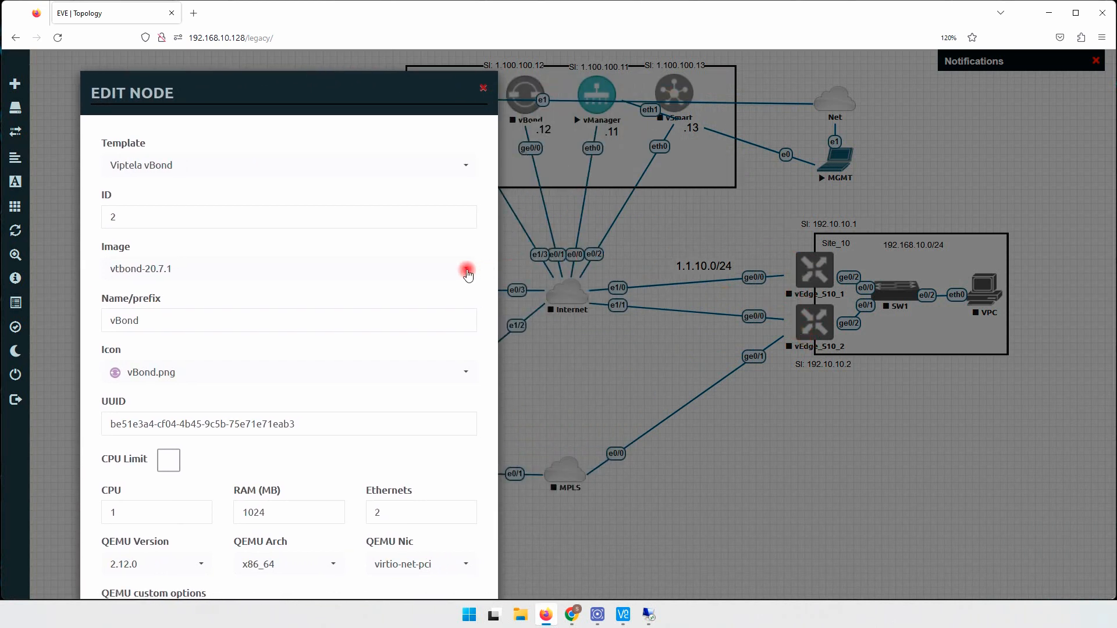
click(194, 268)
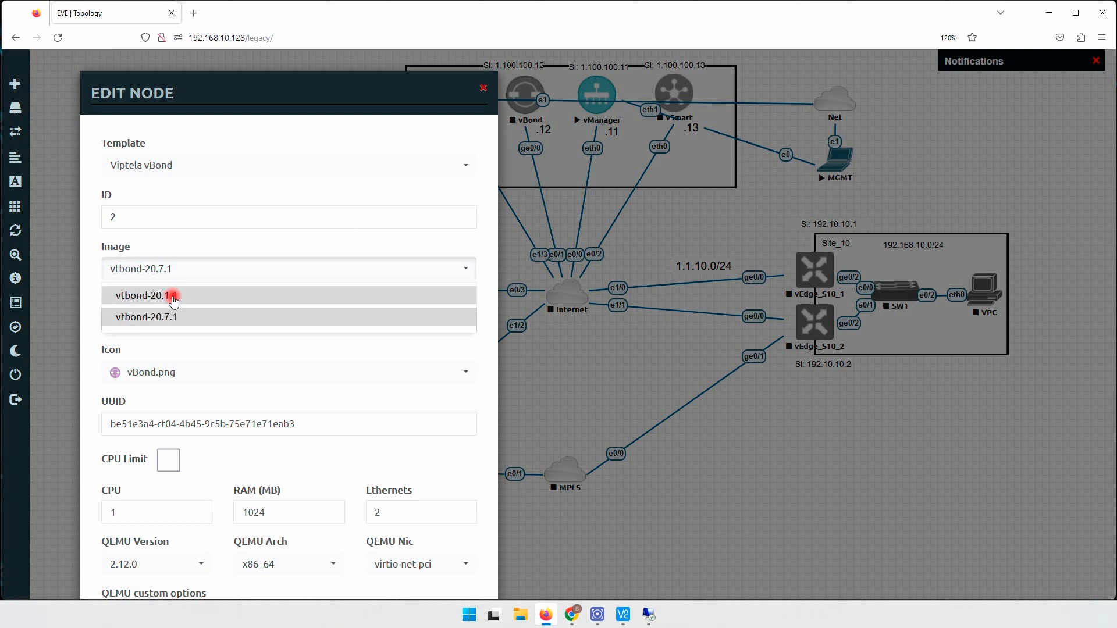
click(201, 240)
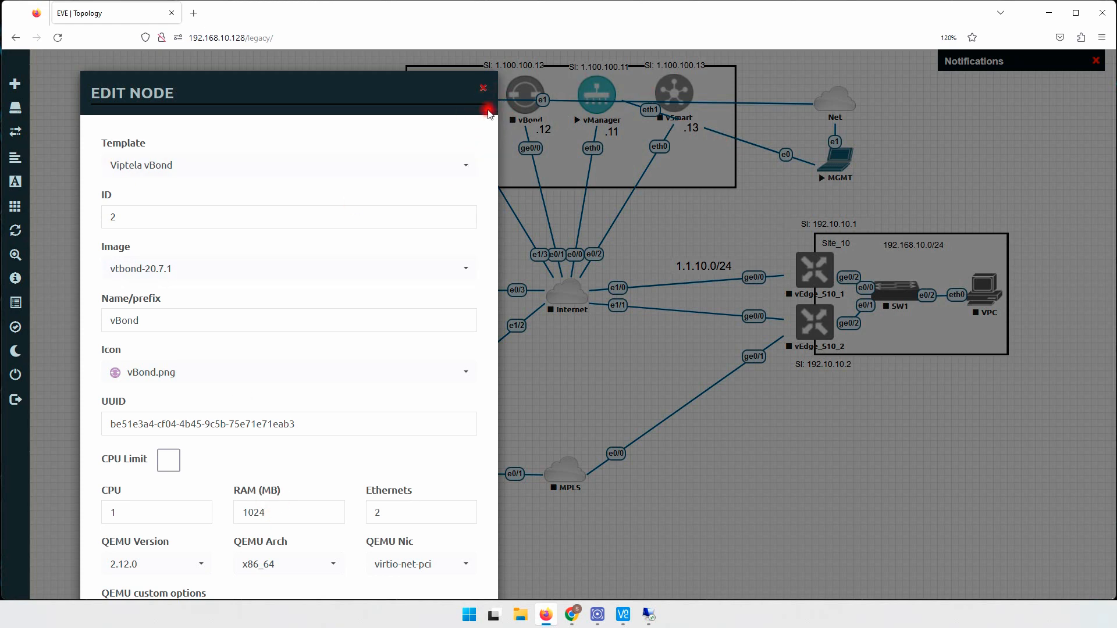
click(483, 92)
right_click(524, 95)
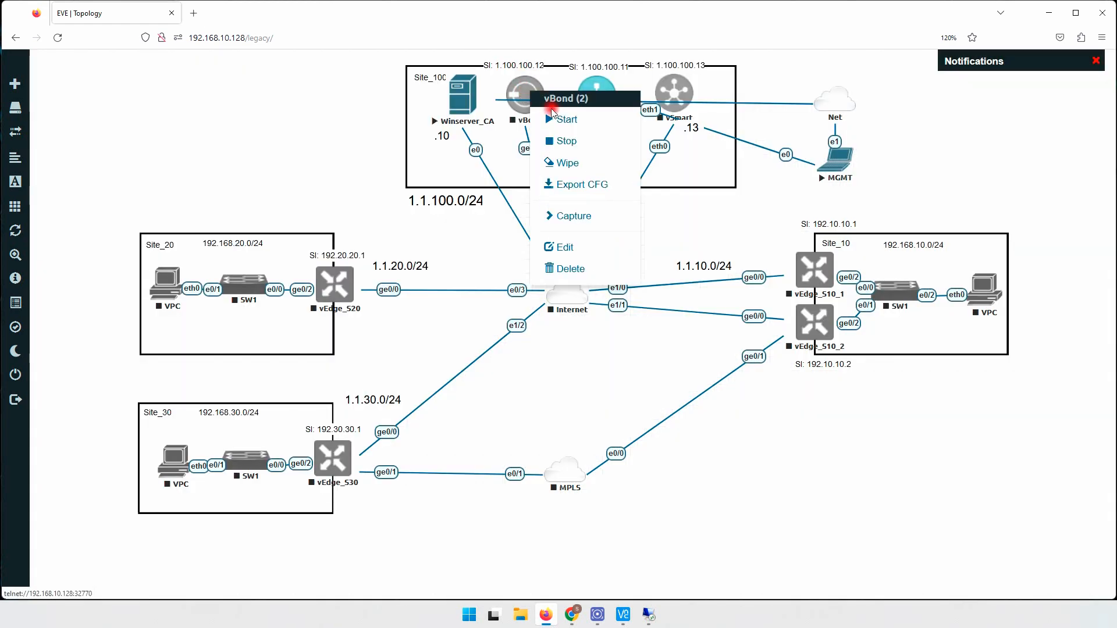
click(563, 120)
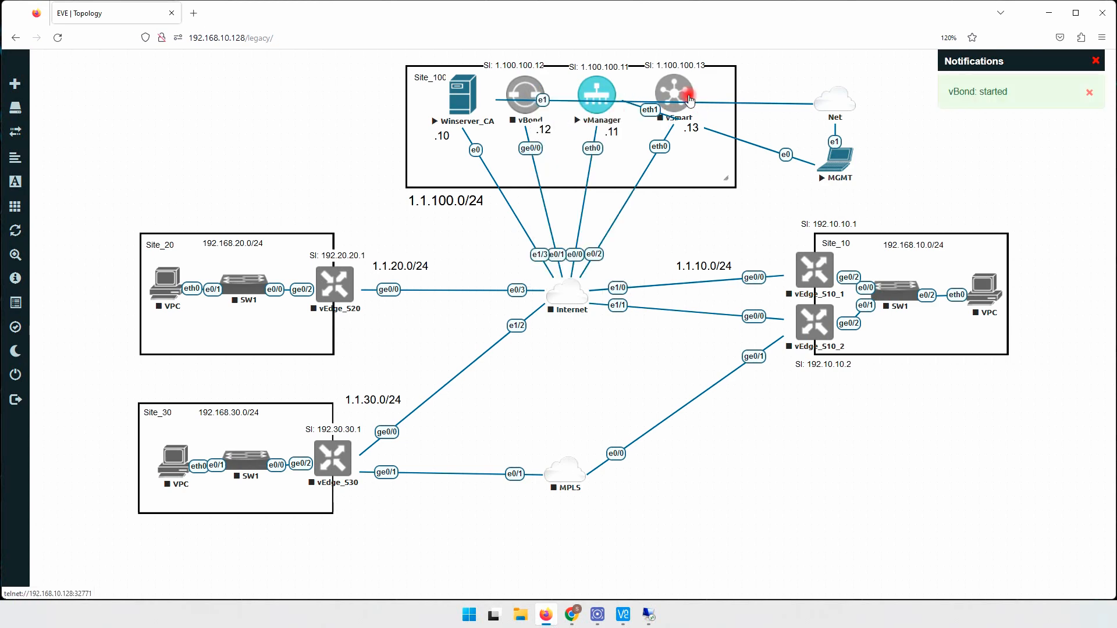
- Open vSmart's node settings and close them without changes
right_click(669, 93)
click(704, 241)
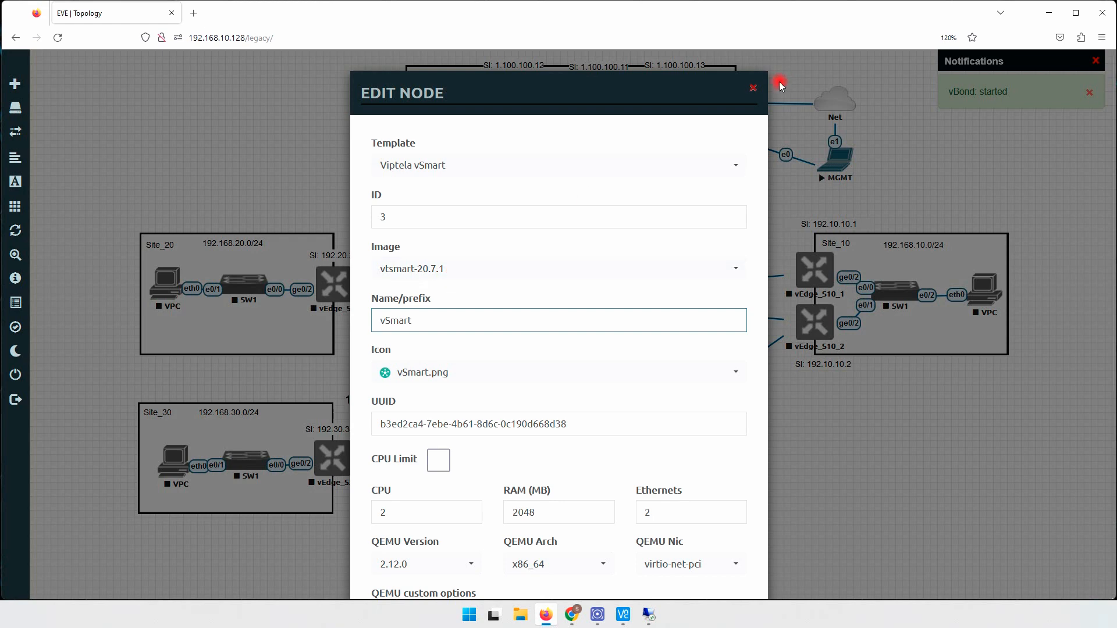
click(753, 90)
- Confirm a wipe of the vSmart node, then start it
right_click(674, 92)
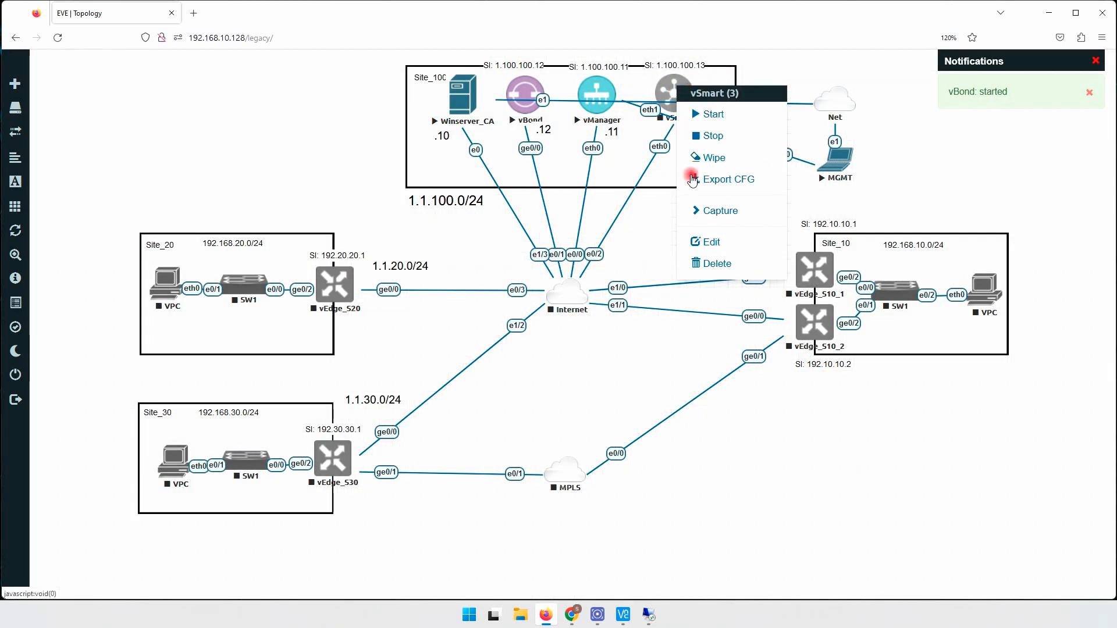
click(716, 169)
click(517, 159)
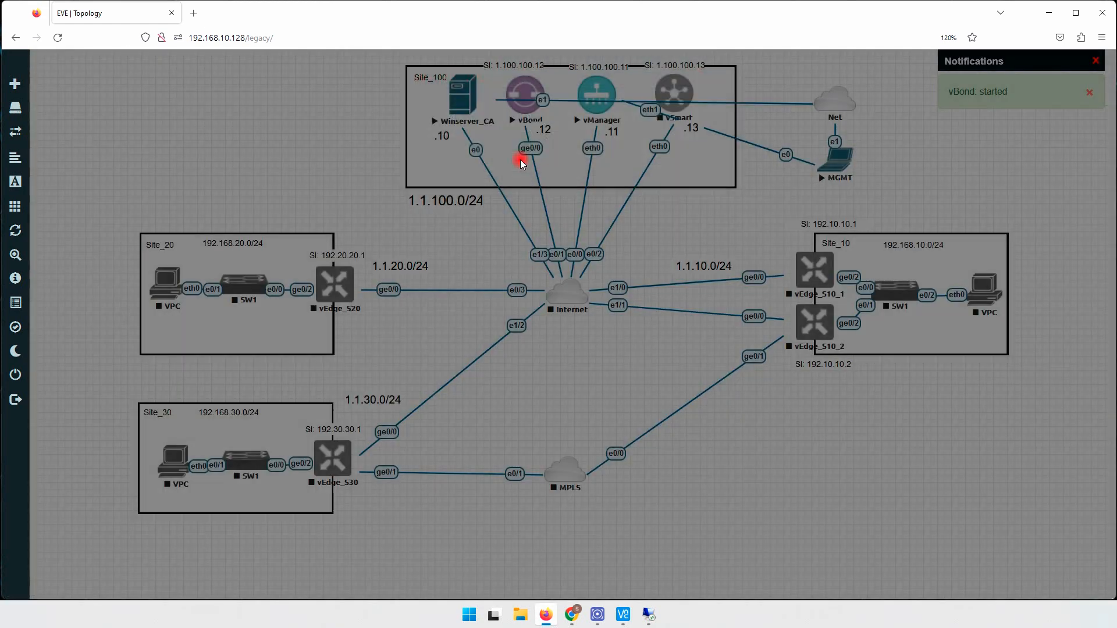
right_click(674, 89)
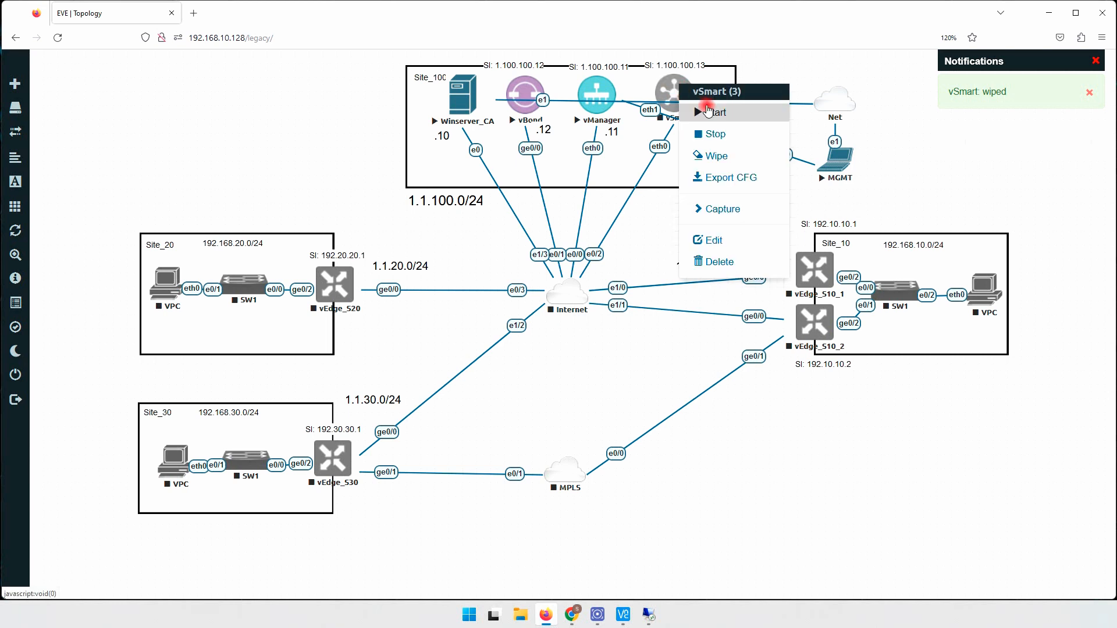
click(716, 112)
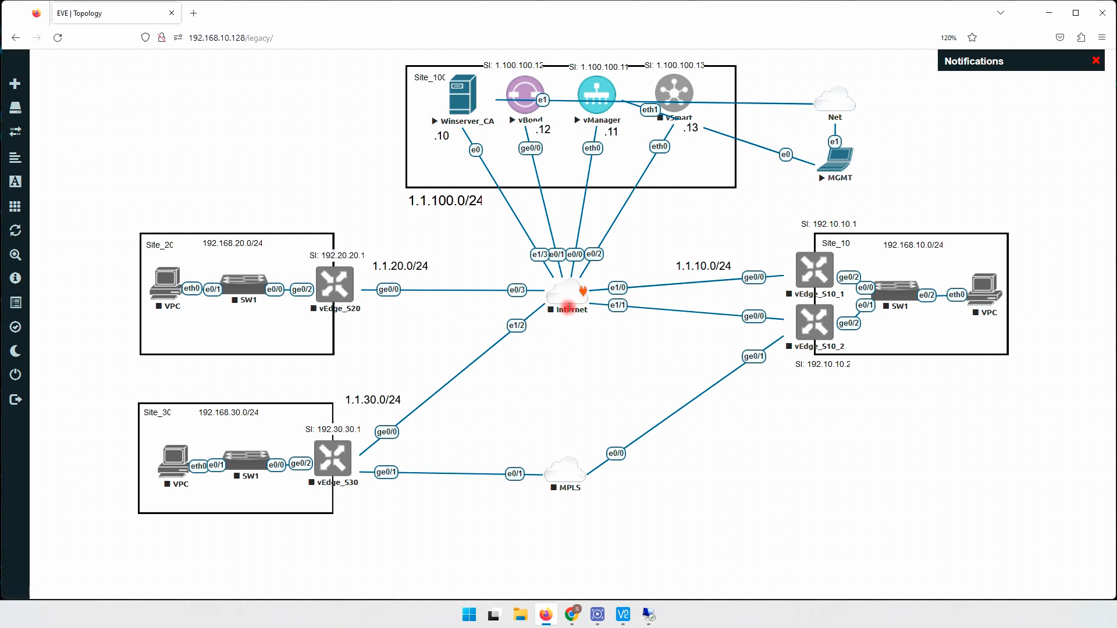
- Start the Internet cloud switch node from its right-click menu
right_click(564, 298)
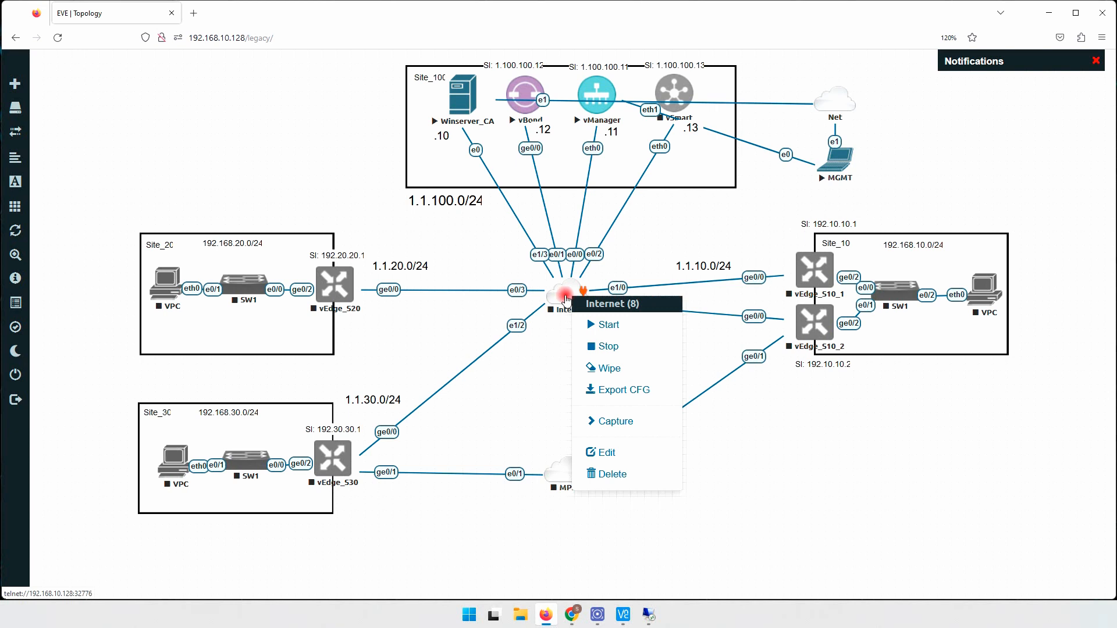
click(608, 324)
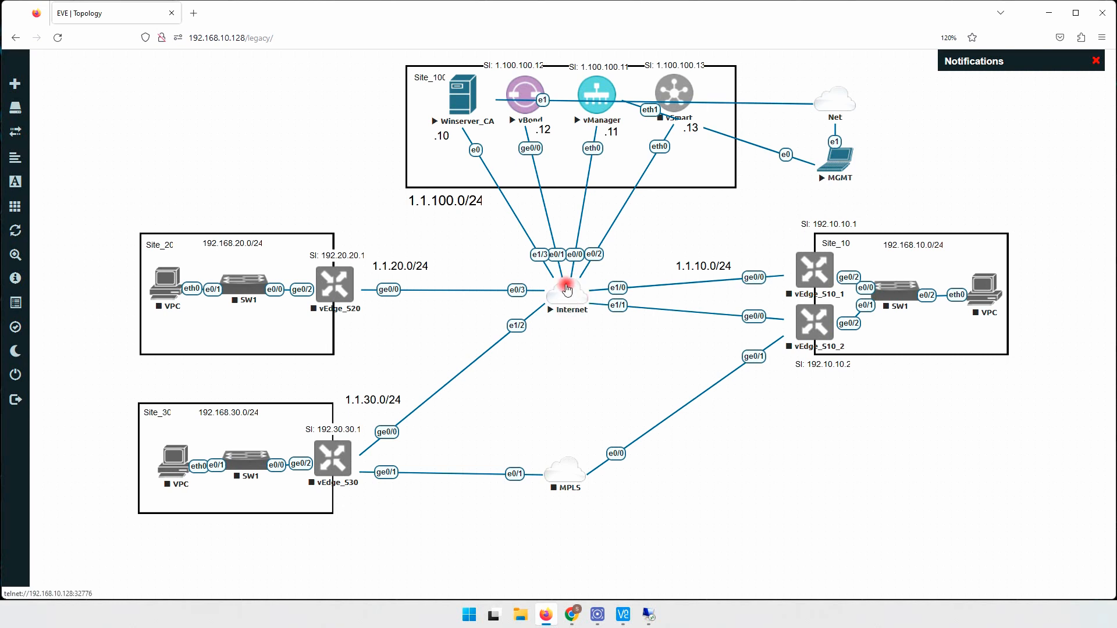
- On the Internet switch console, enter privileged mode and list interfaces with 'sh ip int br'
drag(567, 289, 567, 288)
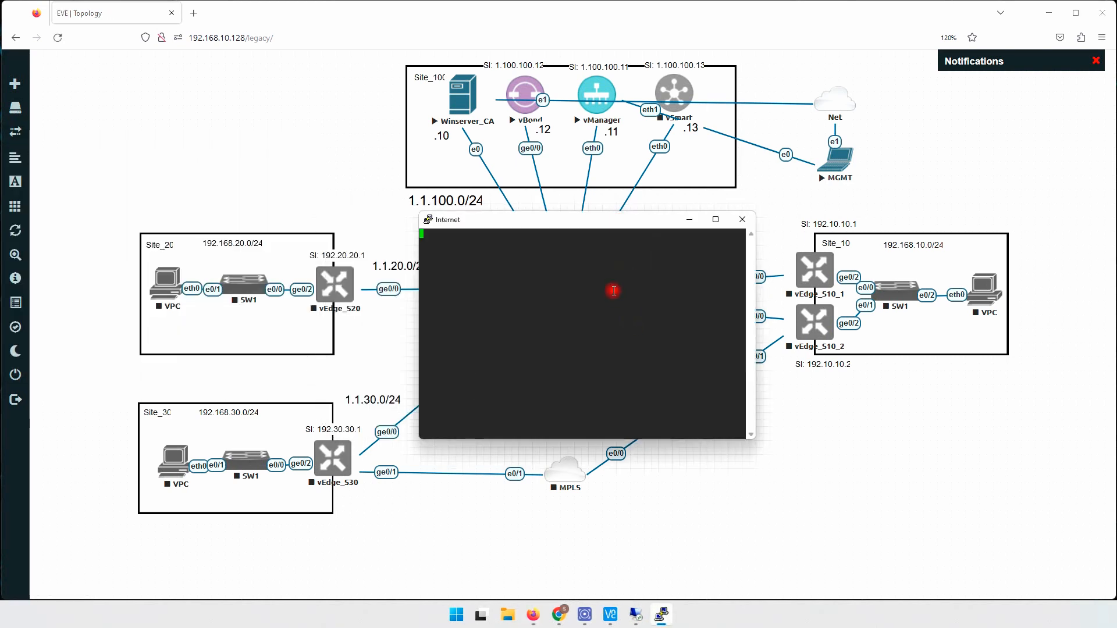
key(Return)
key(Return)
key(Return)
text(en)
key(Return)
key(Return)
key(Return)
key(Return)
key(Return)
text(s)
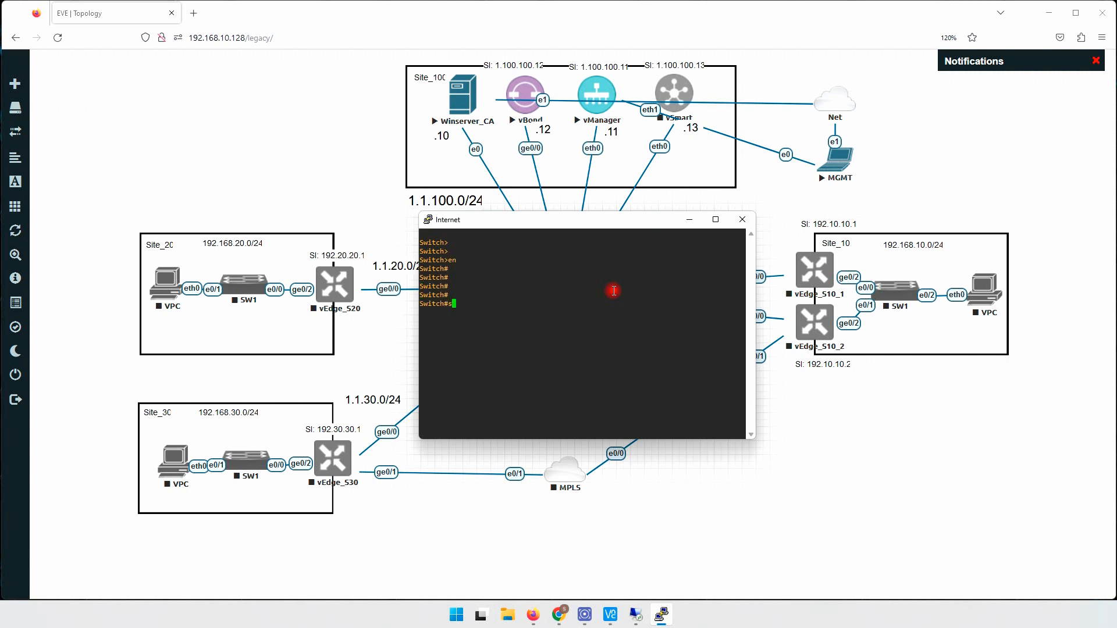
text(h ip int br)
key(Return)
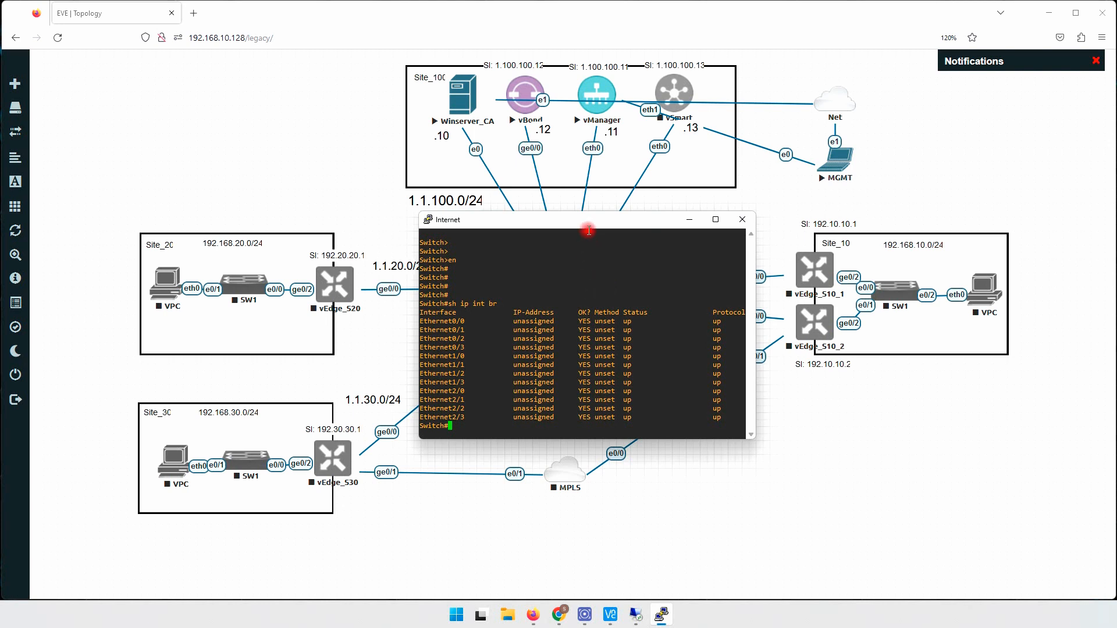
- Enter global configuration and set the switch hostname to Internet
text(cof)
text(nf t)
key(Return)
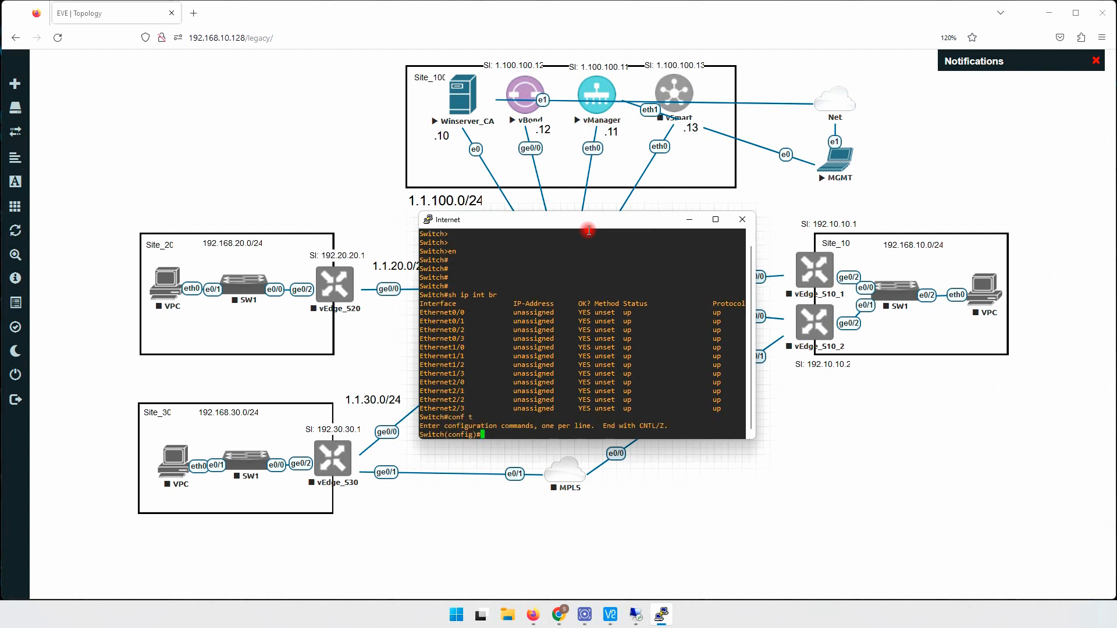
drag(584, 220, 847, 230)
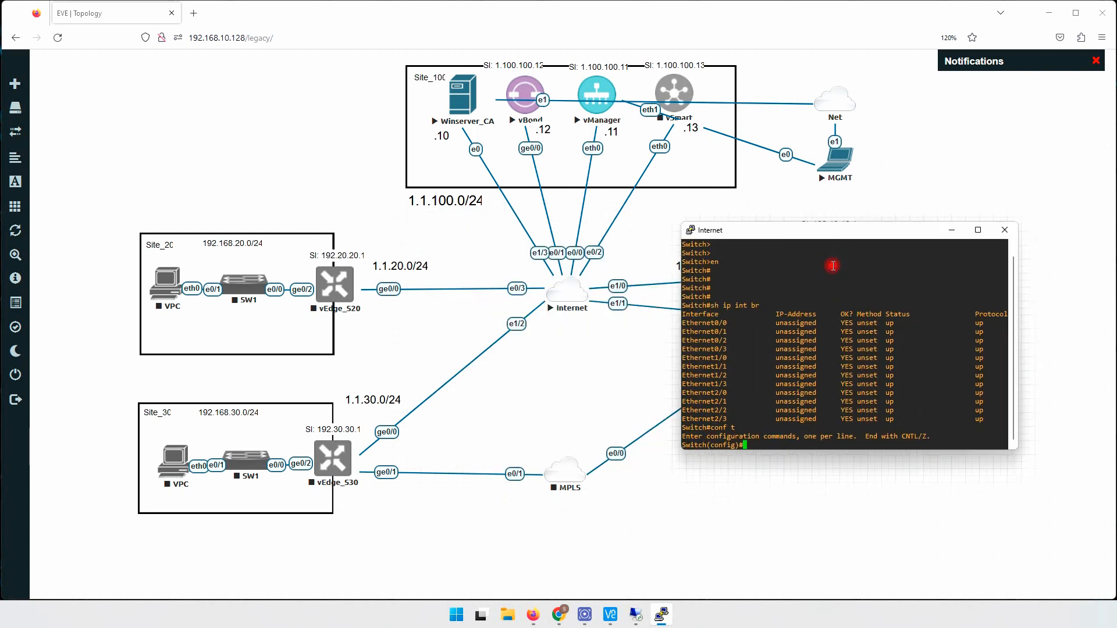
key(Return)
key(Return)
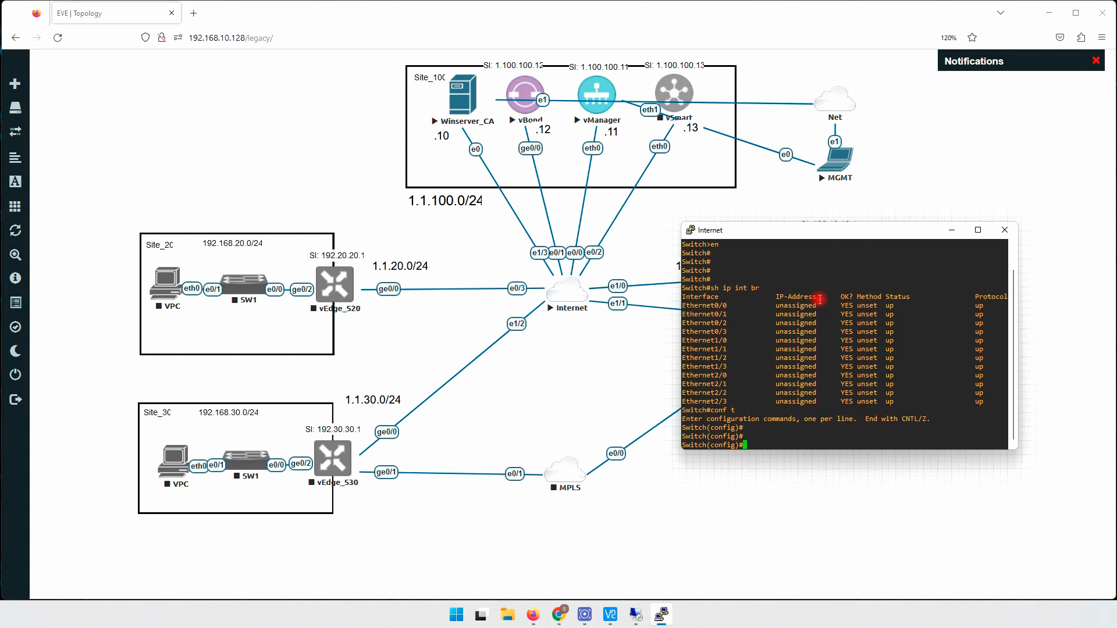
text(hos)
key(Tab)
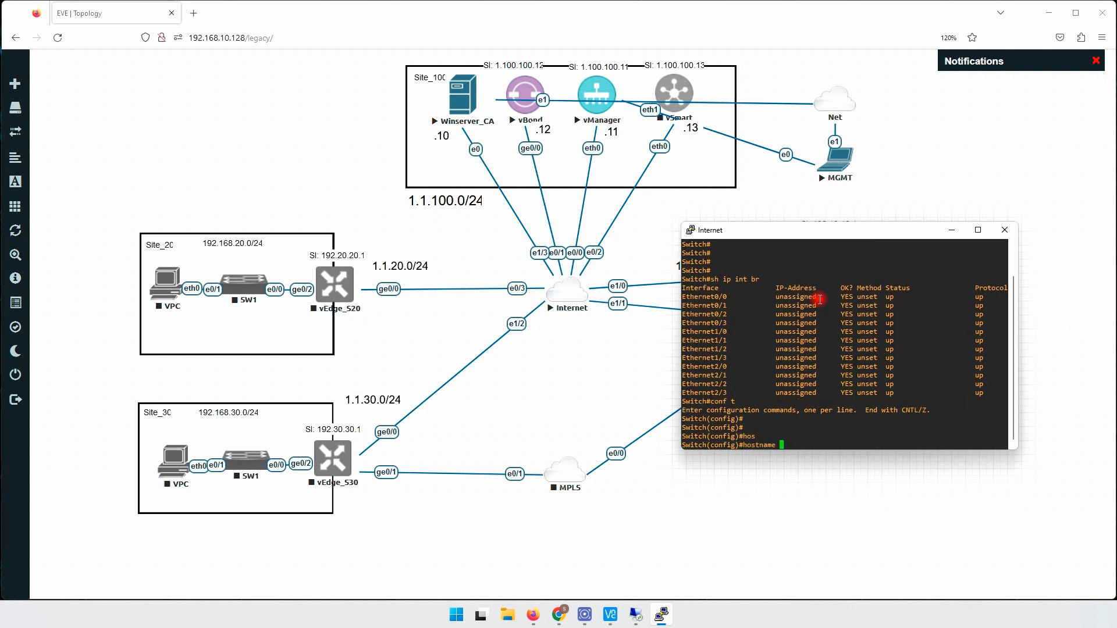
text(na)
key(Tab)
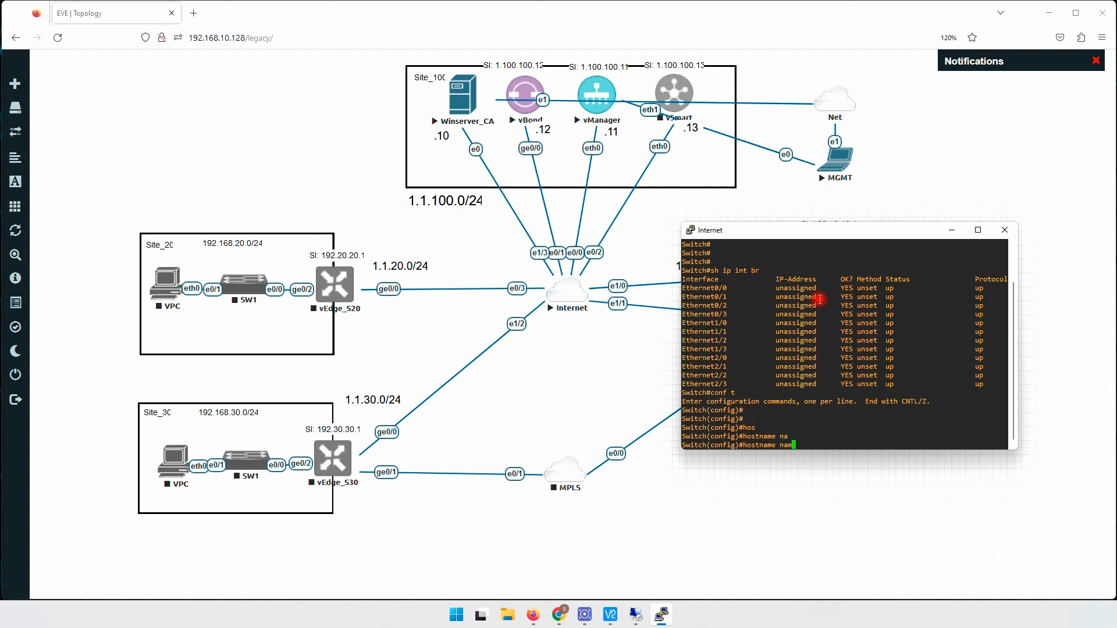
key(BackSpace)
key(BackSpace)
key(BackSpace)
text(Internet)
key(Return)
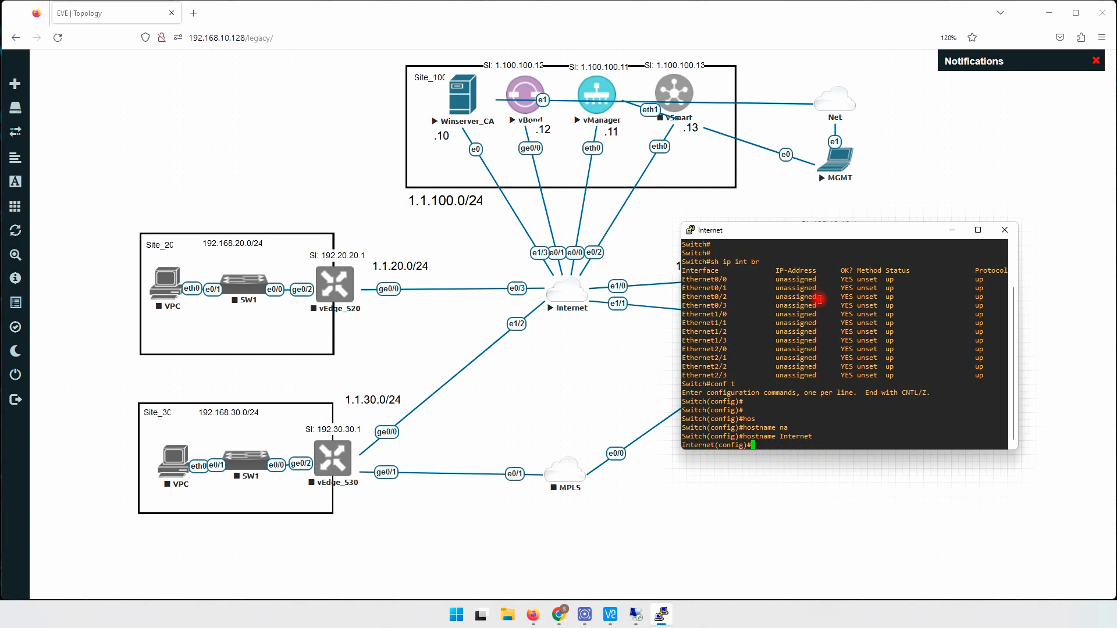
- Create VLANs 100, 10, 20 and 30, then exit VLAN configuration
text(vlan 100,10,20,30)
key(Return)
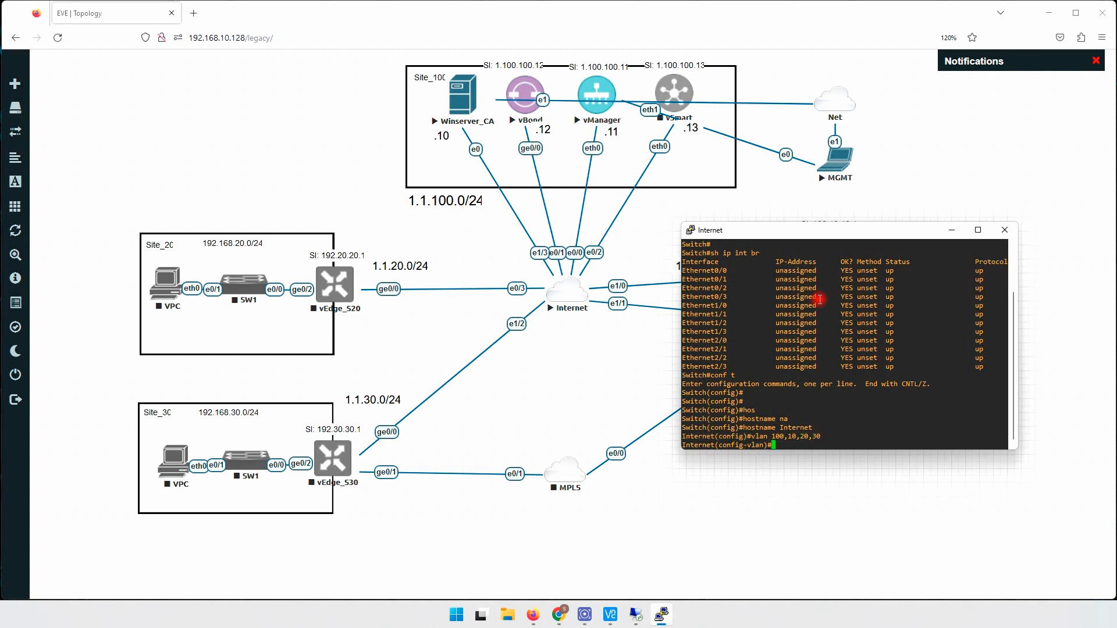
text(ex)
key(Return)
key(Return)
key(Return)
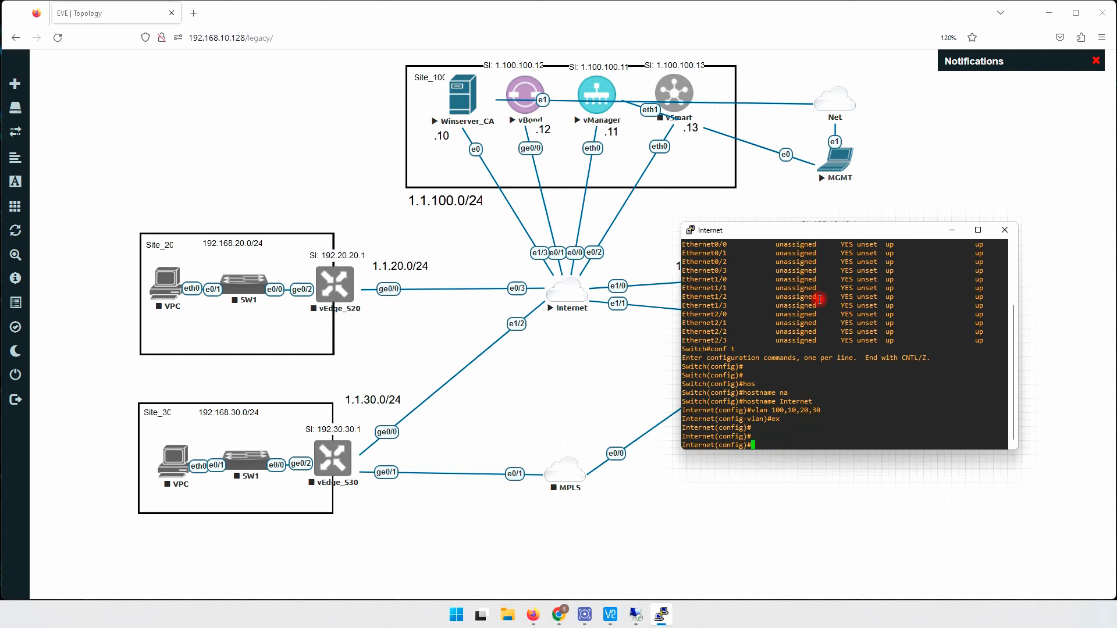
- Address VLAN 100 as 1.1.100.1/24 and VLAN 10 as 1.1.10.1/24, enabling both
text(int vlan 100)
key(Return)
text(ip)
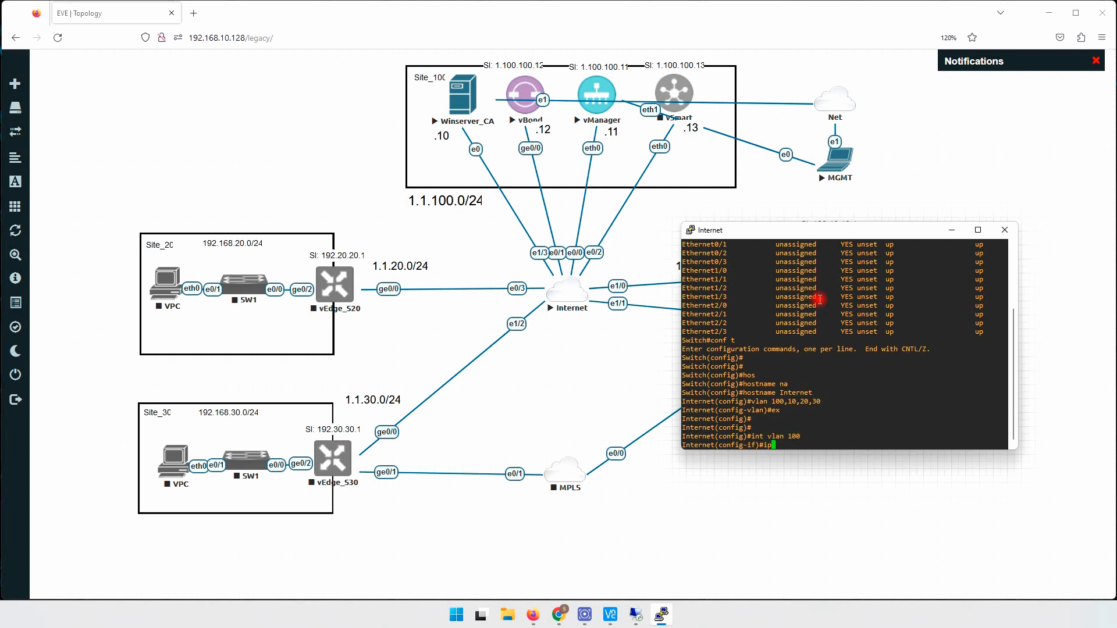
text( add)
key(Tab)
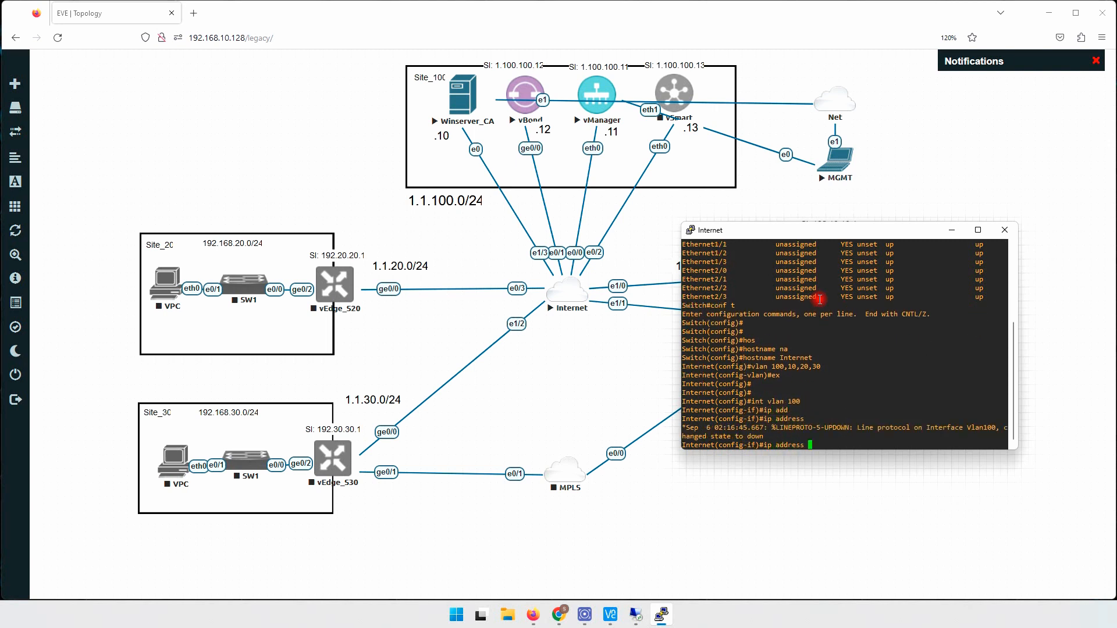
text(1.1.100.1 255.255.255.0)
key(Return)
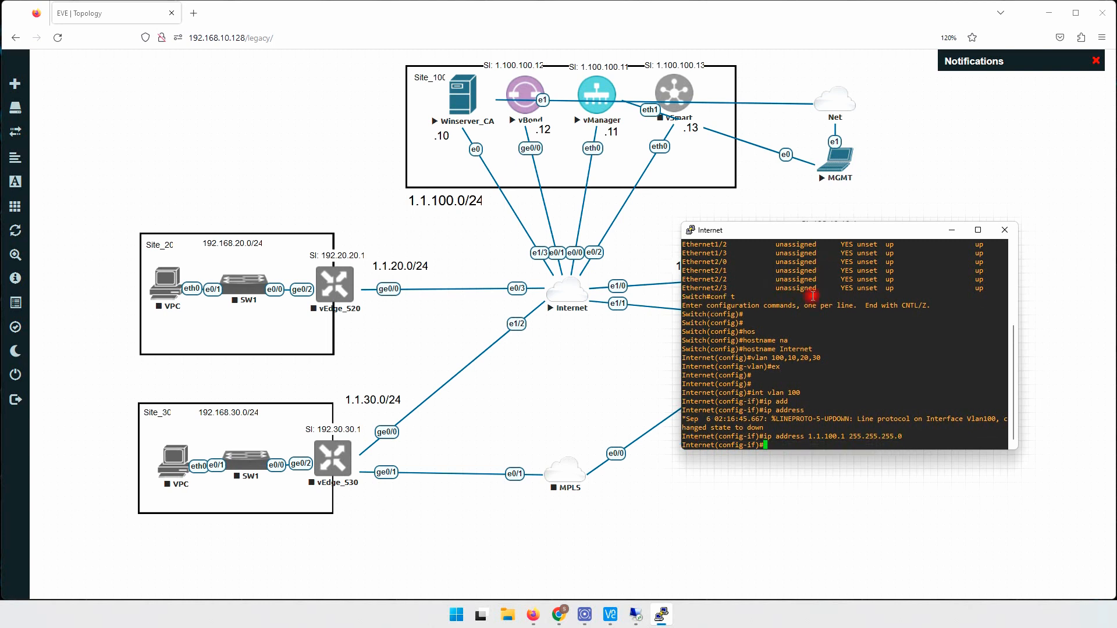
text(no sh)
key(Return)
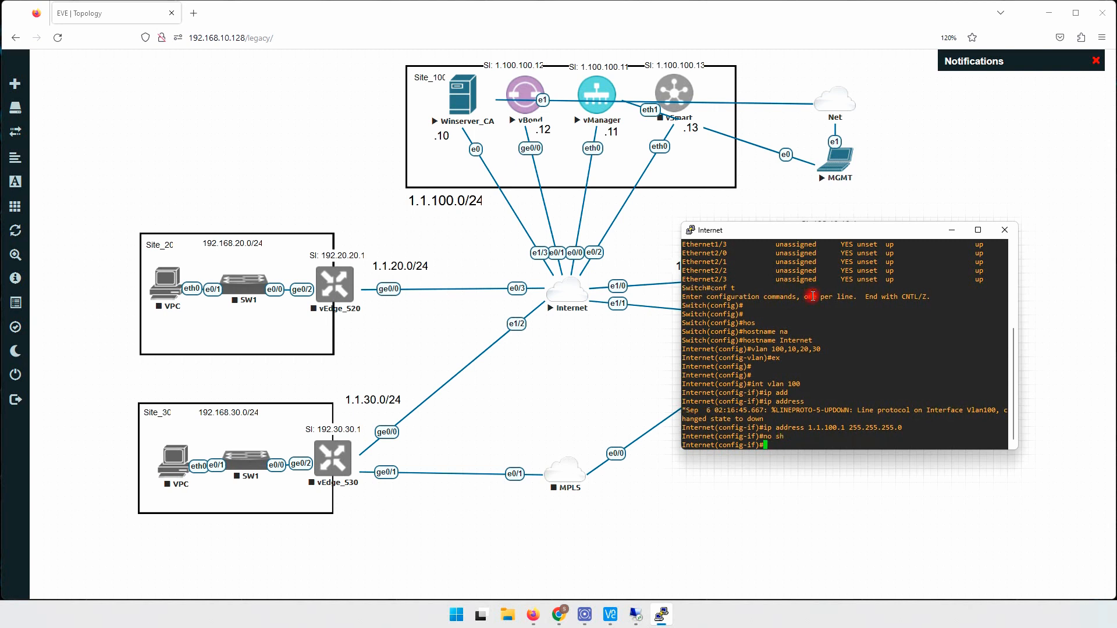
text(int vlan 10)
key(Return)
text(ip add)
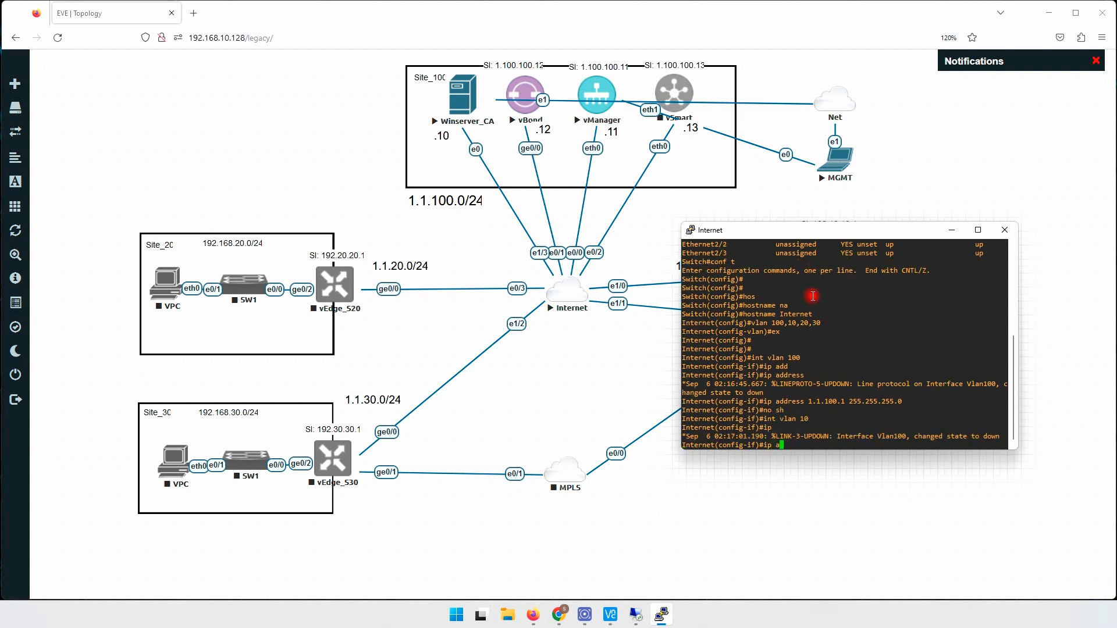
key(Tab)
drag(813, 235, 614, 338)
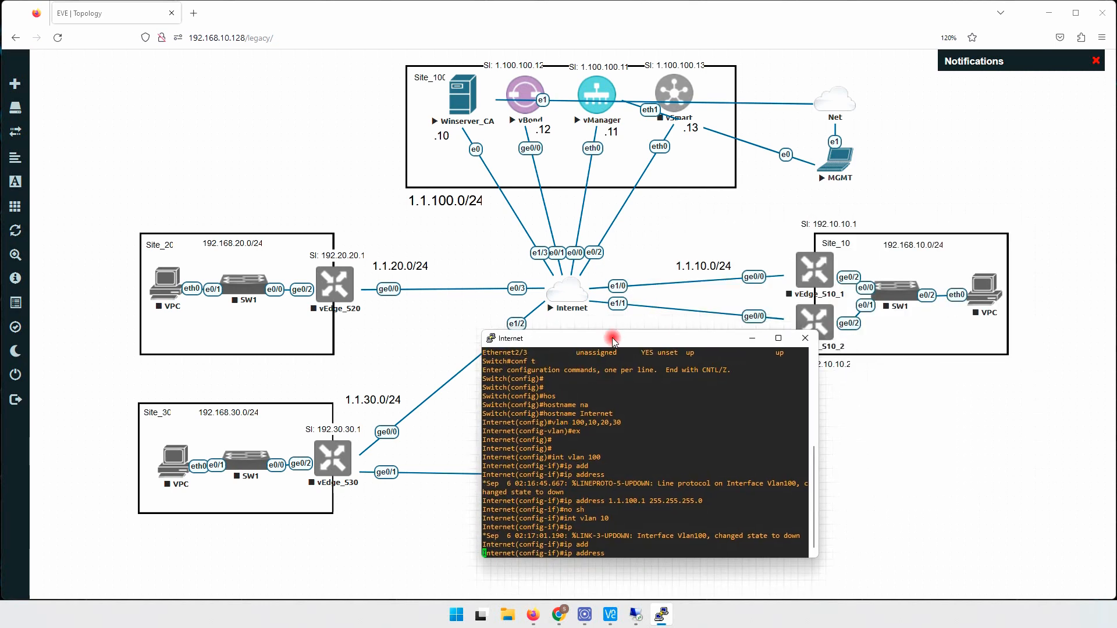
text(1.1)
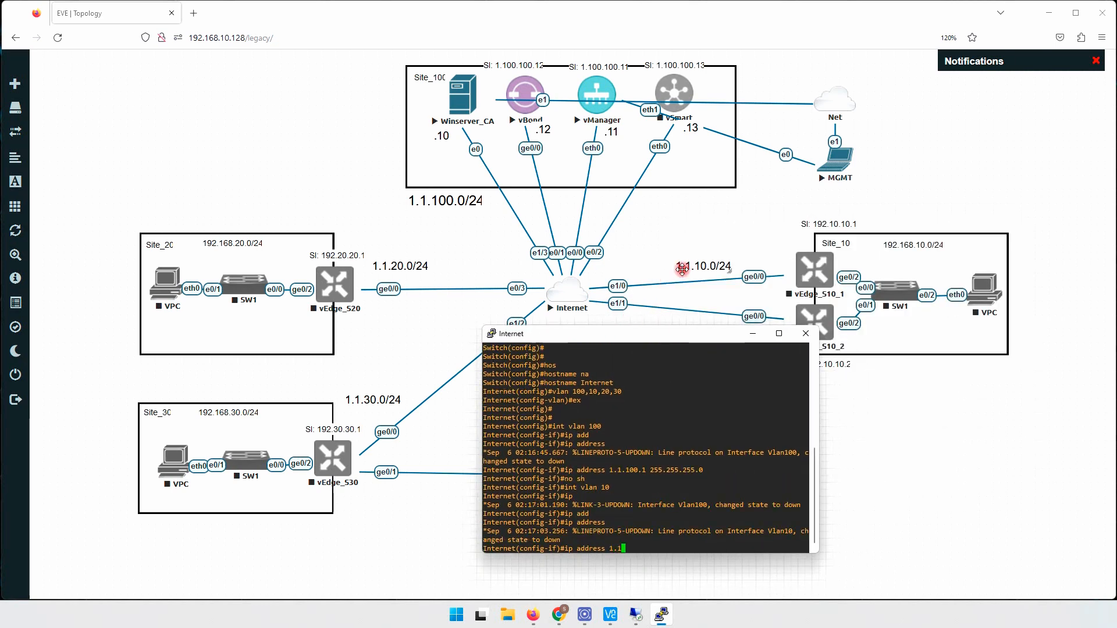
text(.10.1 255.255.255)
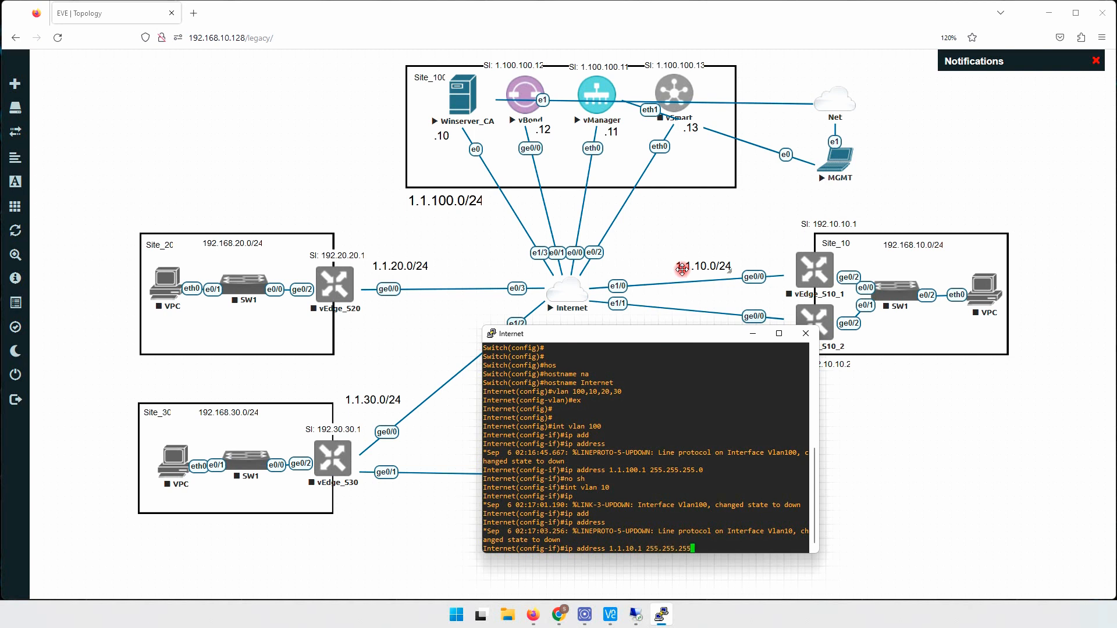
text(.0)
key(Return)
key(Return)
key(Return)
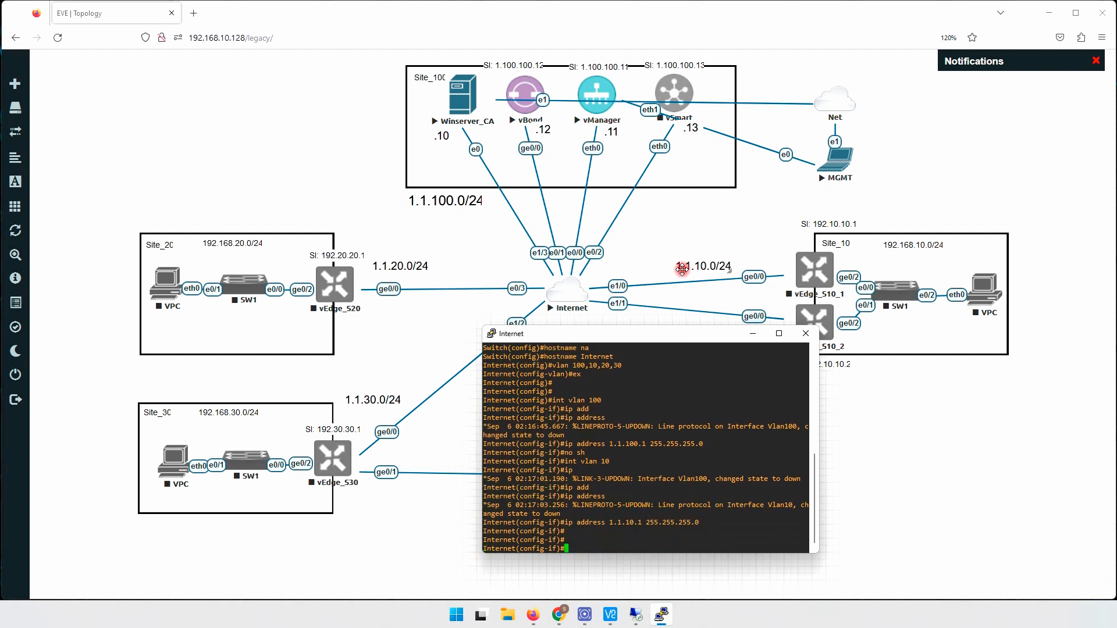
text(no sh)
key(Return)
- Address VLAN 20 as 1.1.20.1/24 and VLAN 30 as 1.1.30.1/24, enabling both
text(i)
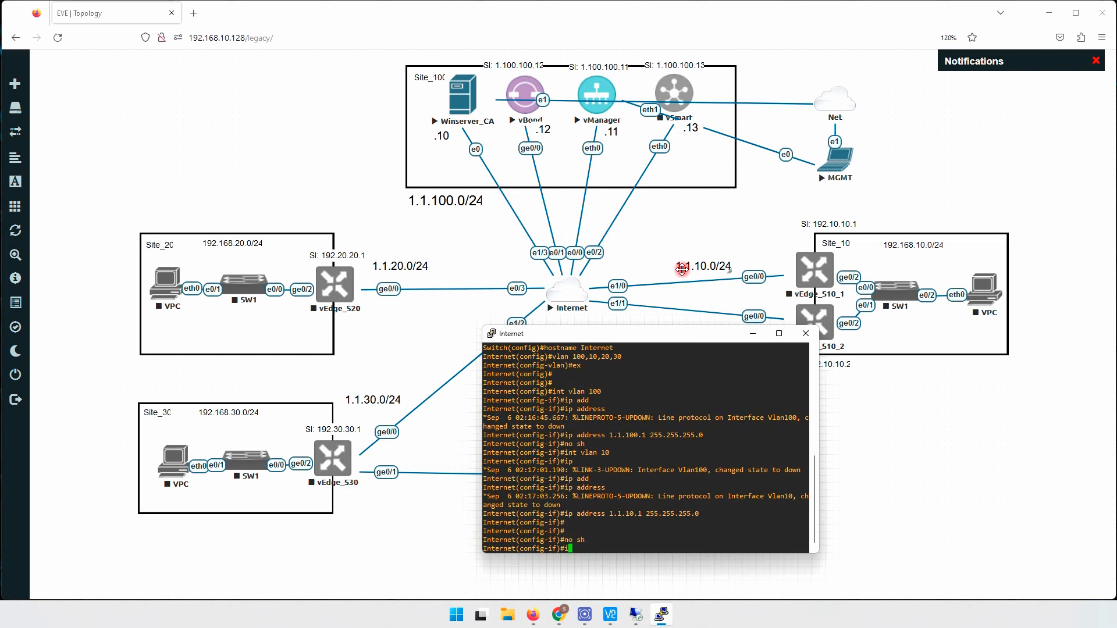
text(nt vlan 20)
key(Return)
text(ip add)
key(Tab)
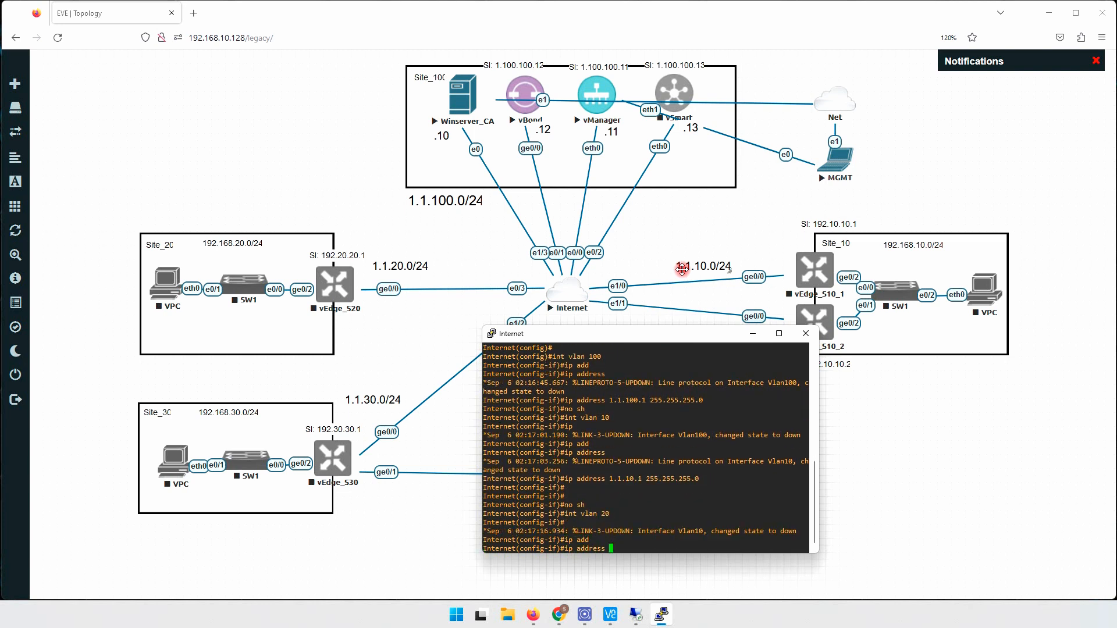
text(1.1.20.1)
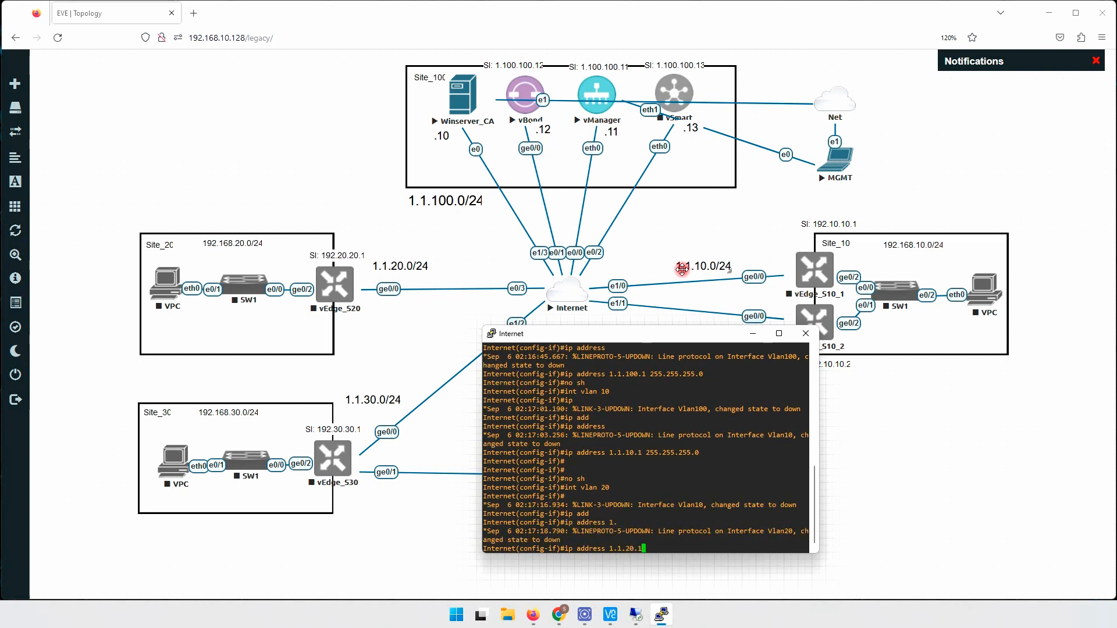
text( 255.255.255.0)
key(Return)
text(nternet(config-if)#n)
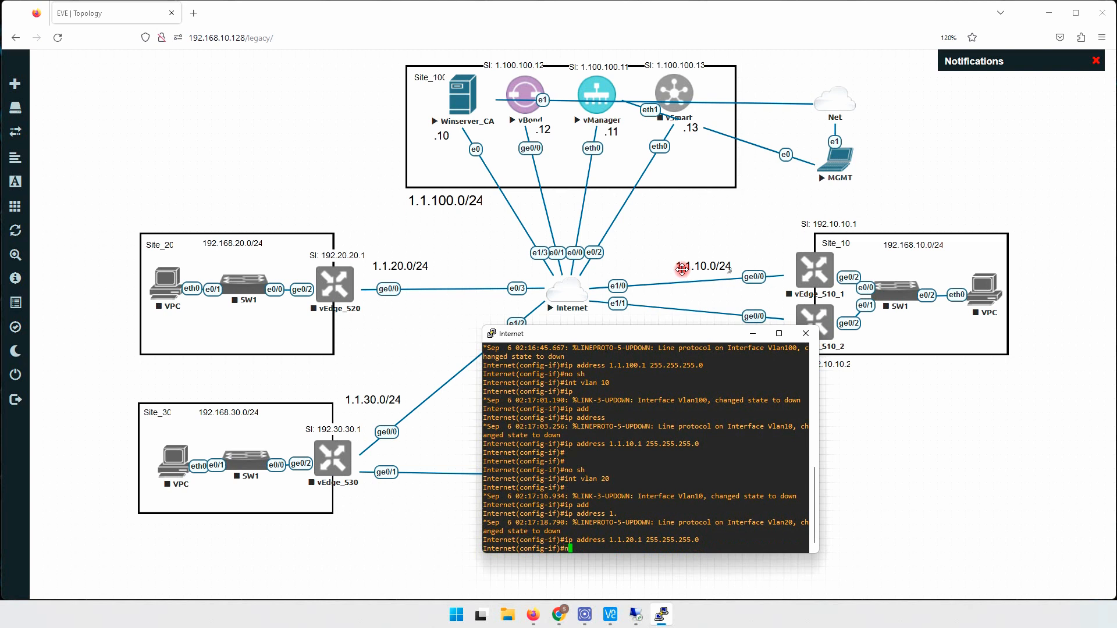
text(o sh)
key(Return)
text(int)
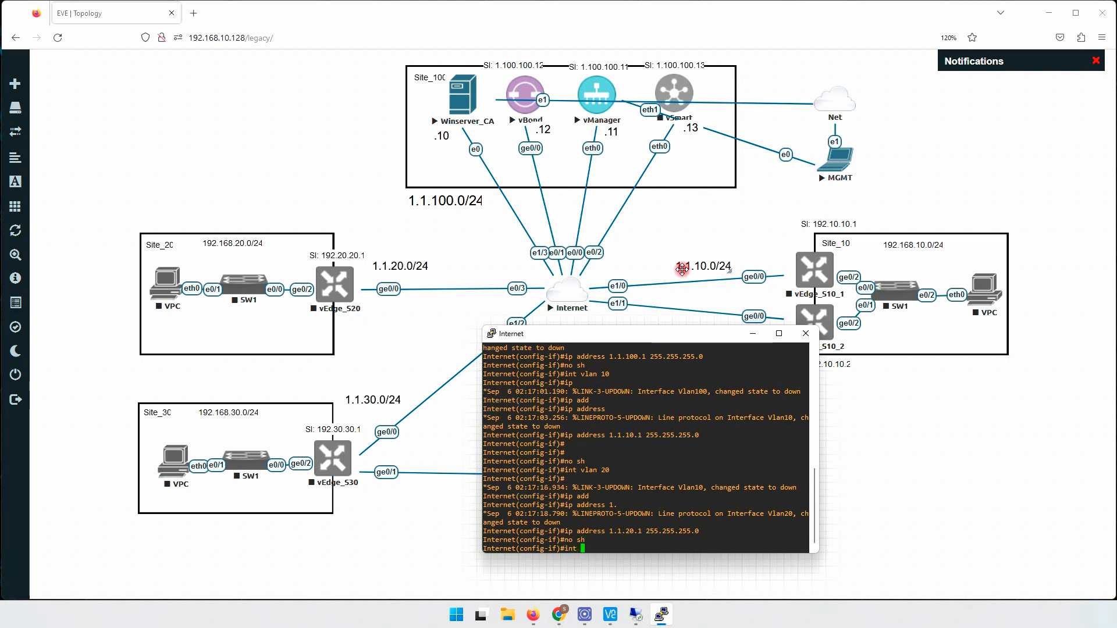
text( vlan 30)
key(Return)
text(ip ad)
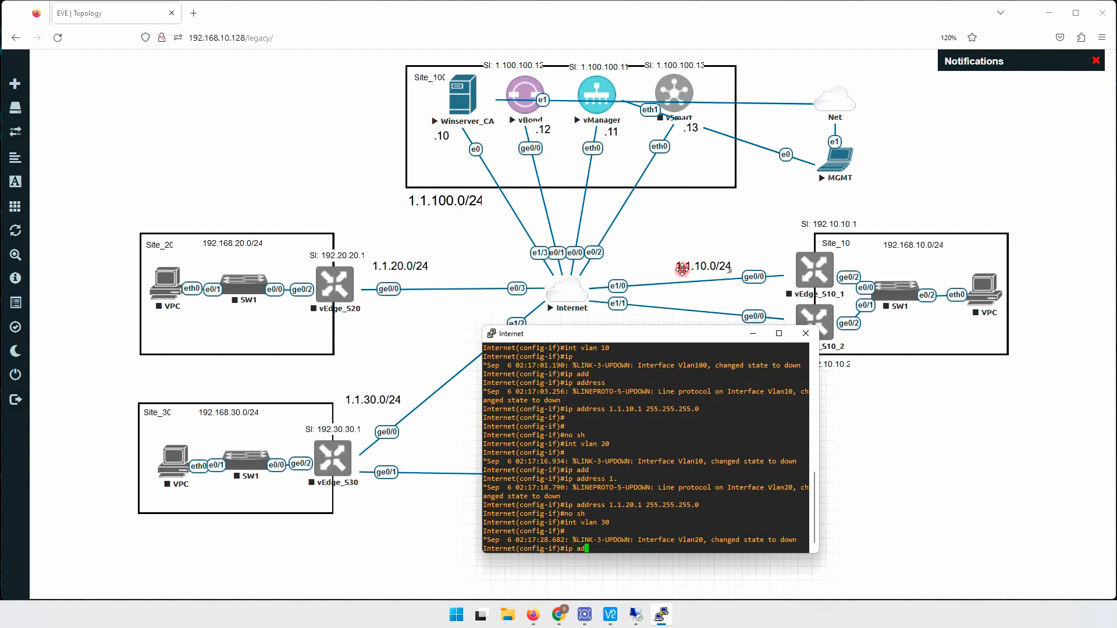
text(d)
key(Tab)
text(1.1.3)
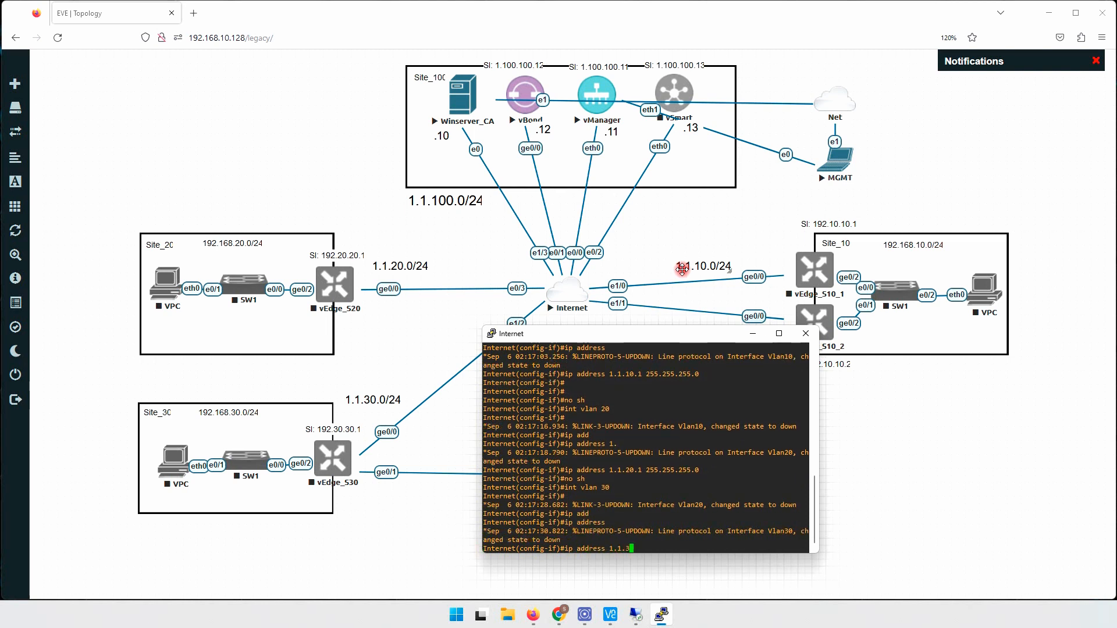
text(0.1 255.255.255.)
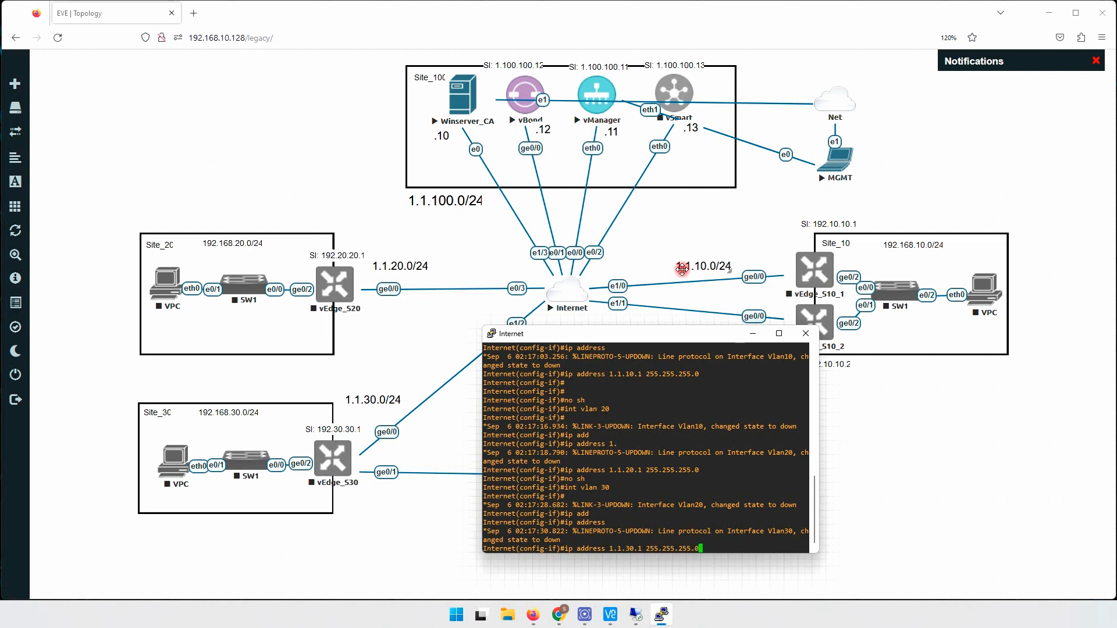
text(0)
key(Return)
text(no sh)
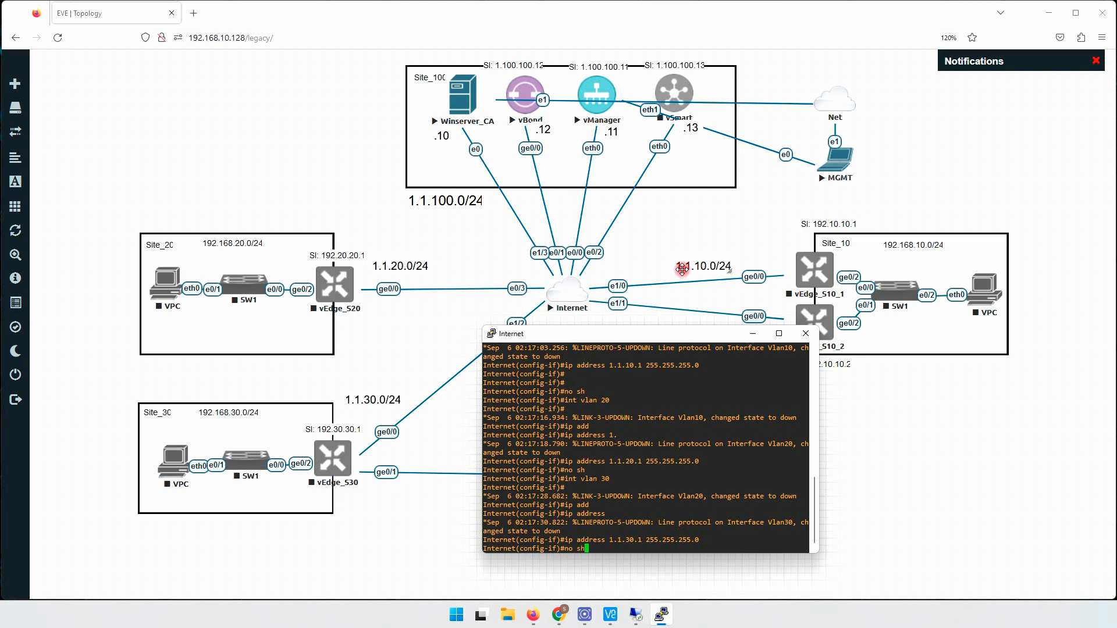
key(Return)
key(Return)
- Run 'do sh ip int br' to check Vlan10, 20, 30 and 100 addresses, then exit
key(Return)
key(Return)
text(do sh)
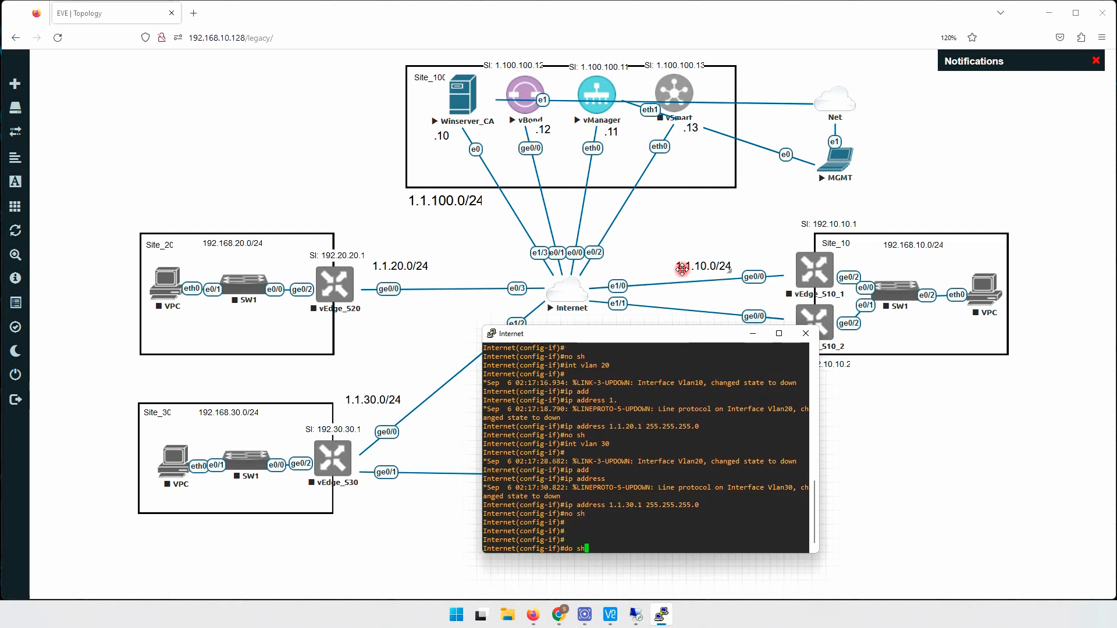
text( ip int br)
key(Return)
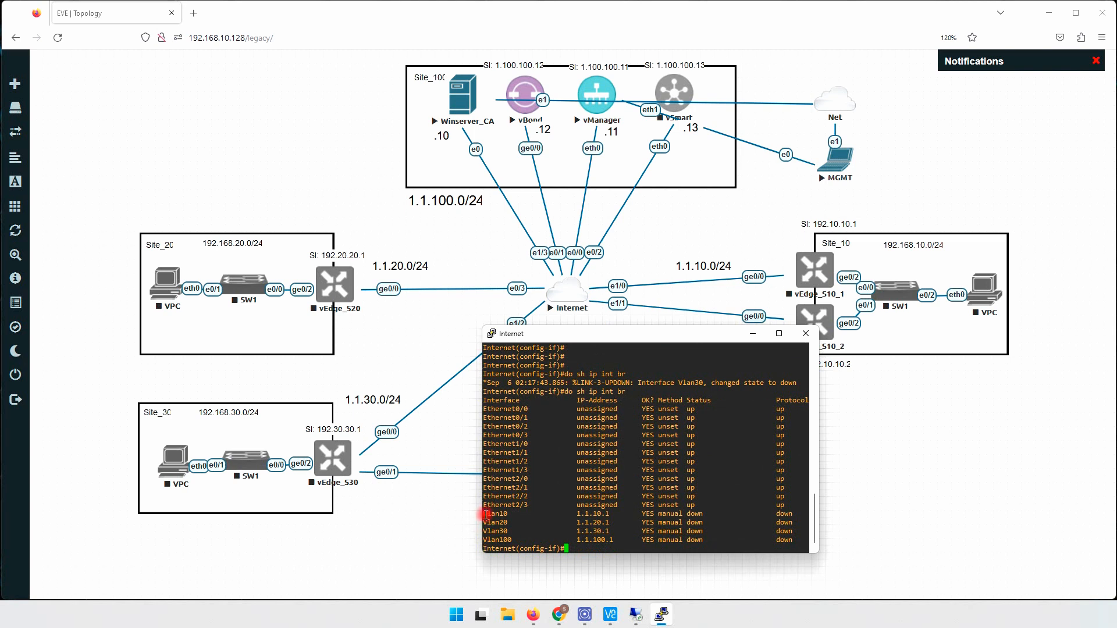
drag(482, 513, 796, 541)
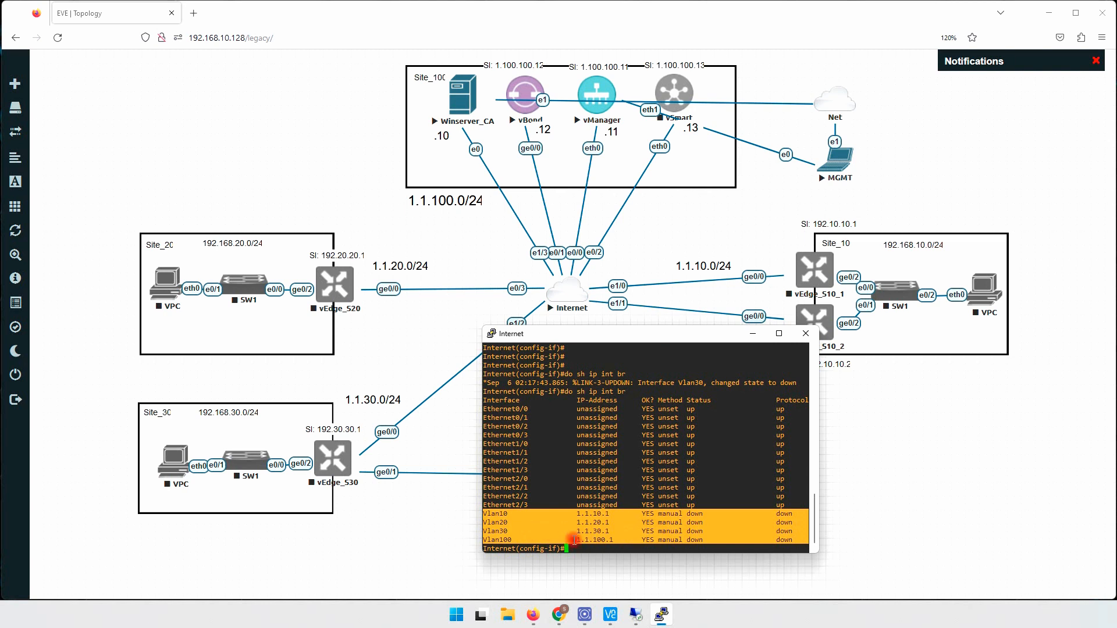
click(573, 490)
text(e)
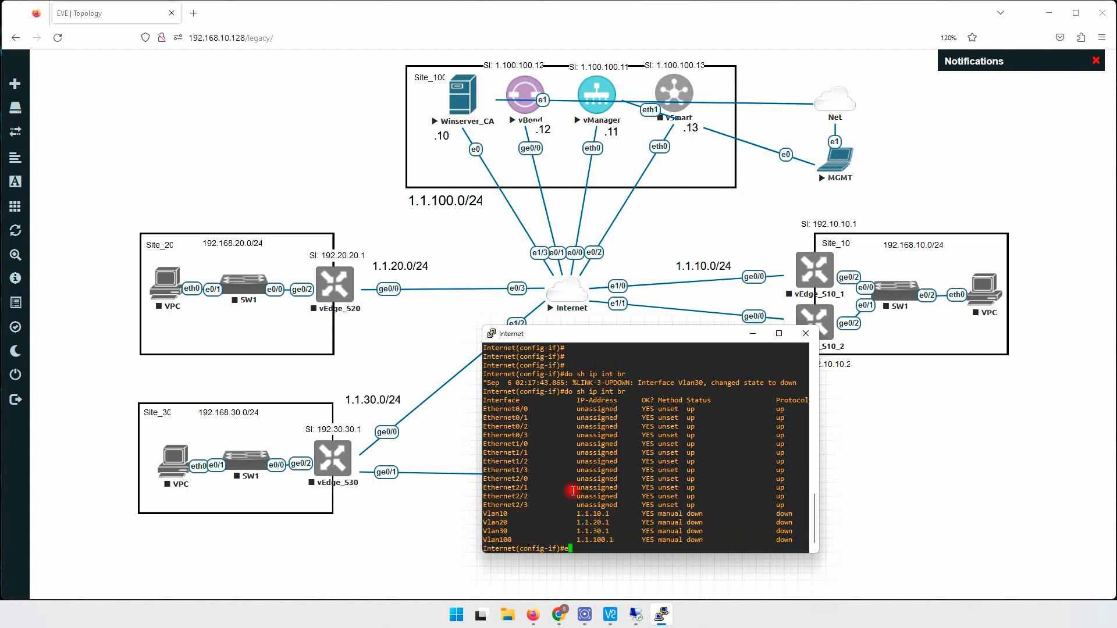
text(x)
key(Return)
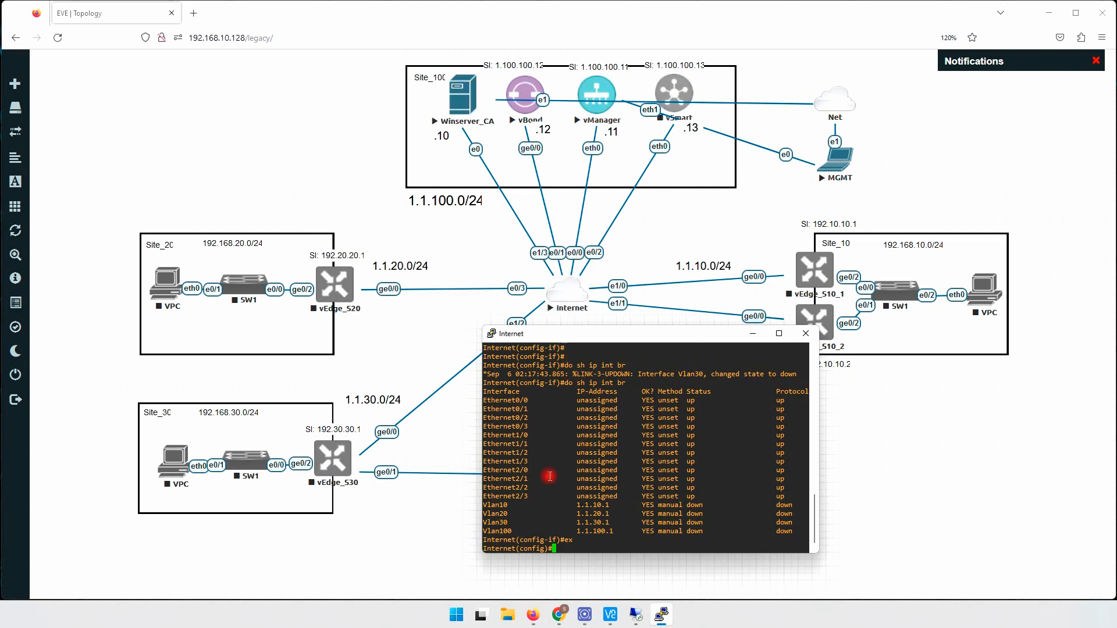
- Assign switch ports e0/0-2 and e1/3 to access VLAN 100
text(int ran e0/0-2, e1/3)
key(Return)
text(s)
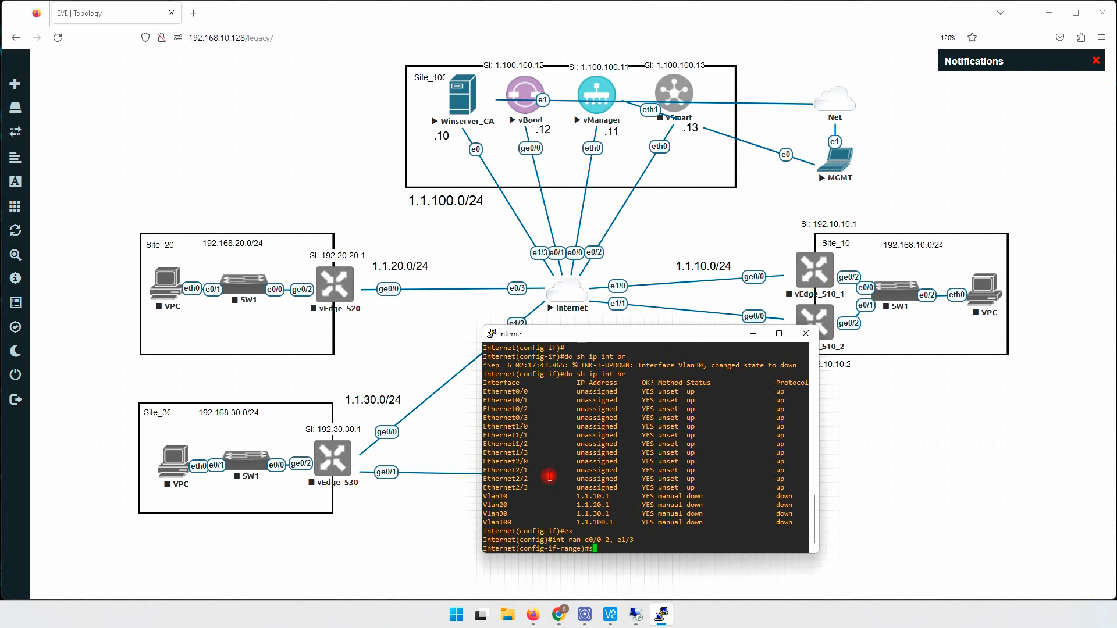
text(wi)
key(Tab)
text(acc)
key(Tab)
text(v)
key(Tab)
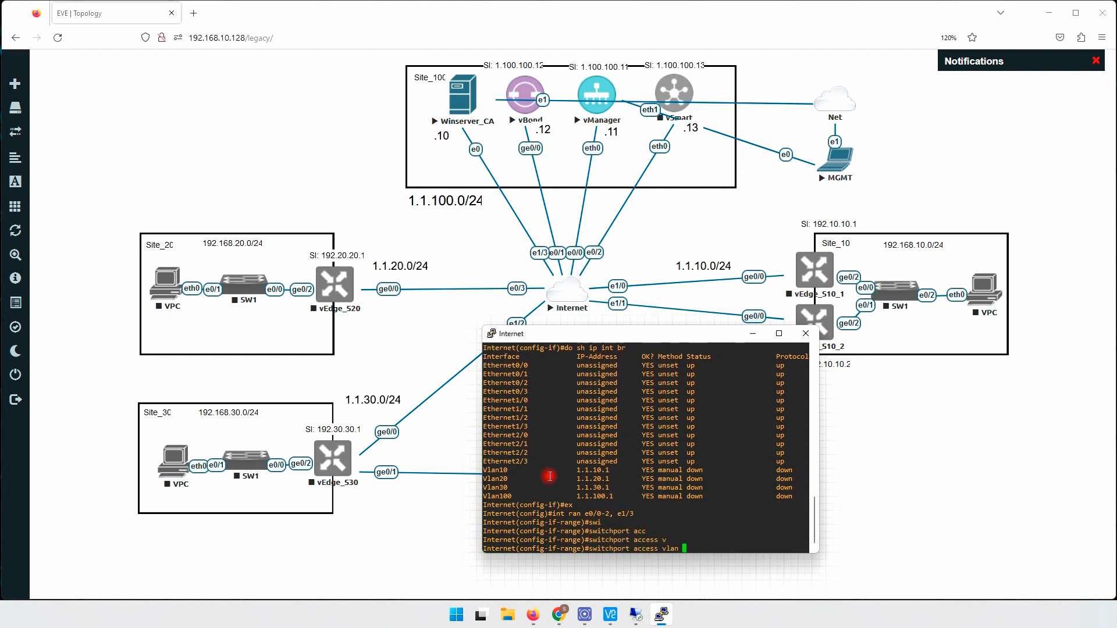
text(100)
key(Return)
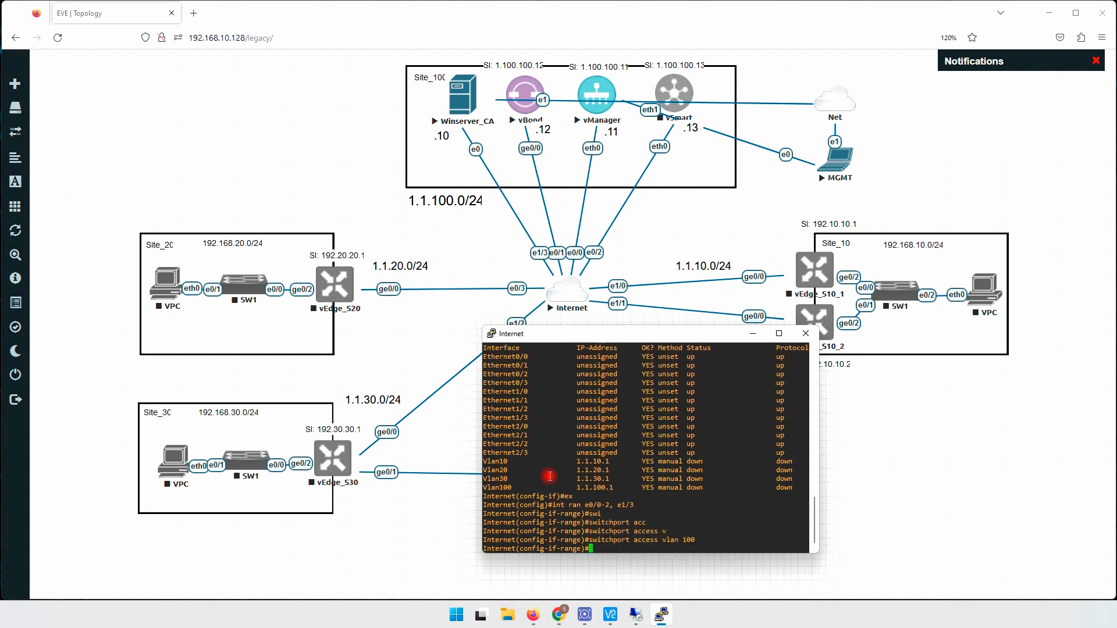
- Assign ports e1/0-1 to access VLAN 10
text(int ran e1/0-1)
key(Return)
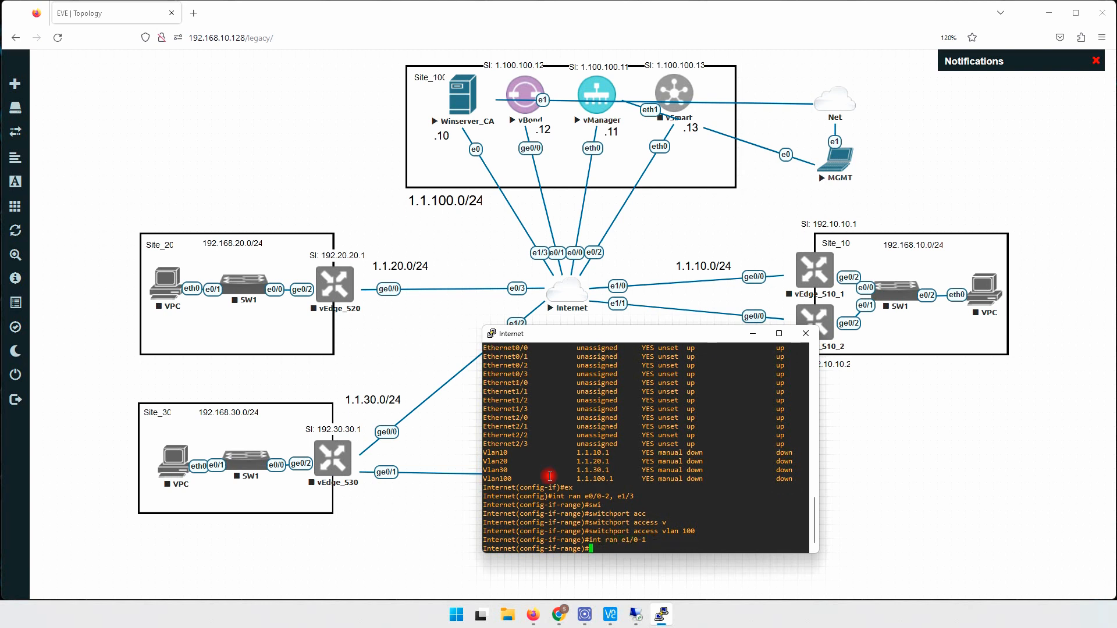
text(swi)
key(Tab)
text(acc)
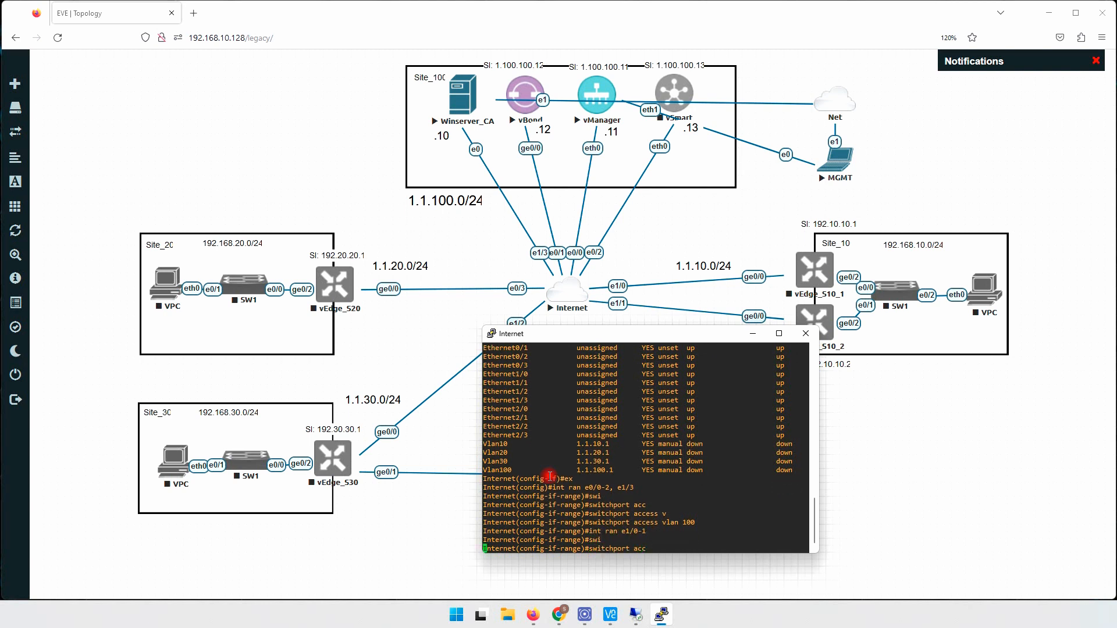
key(Tab)
text(v)
key(Tab)
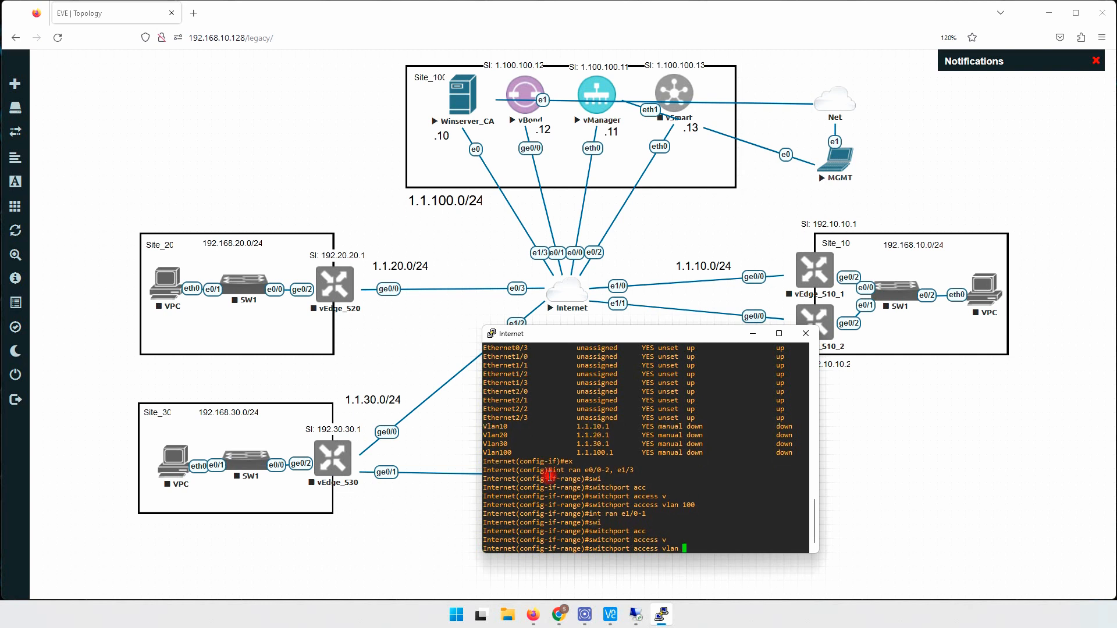
text(10)
key(Return)
- Assign port e0/3 to access VLAN 20, correcting a mistyped VLAN number
text(int)
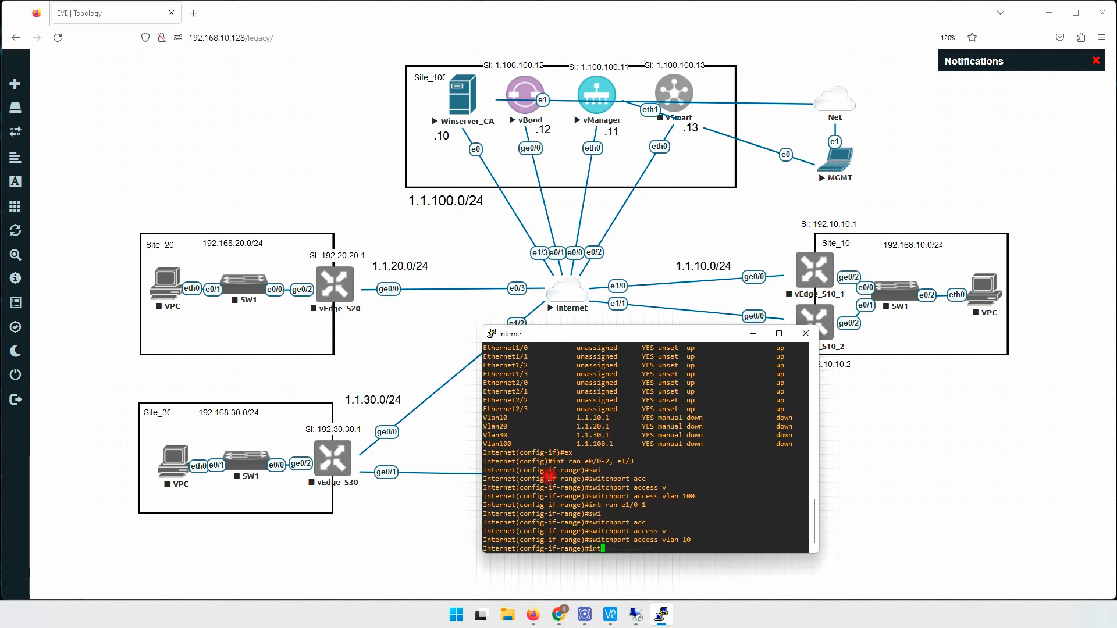
text( e0/3)
key(Return)
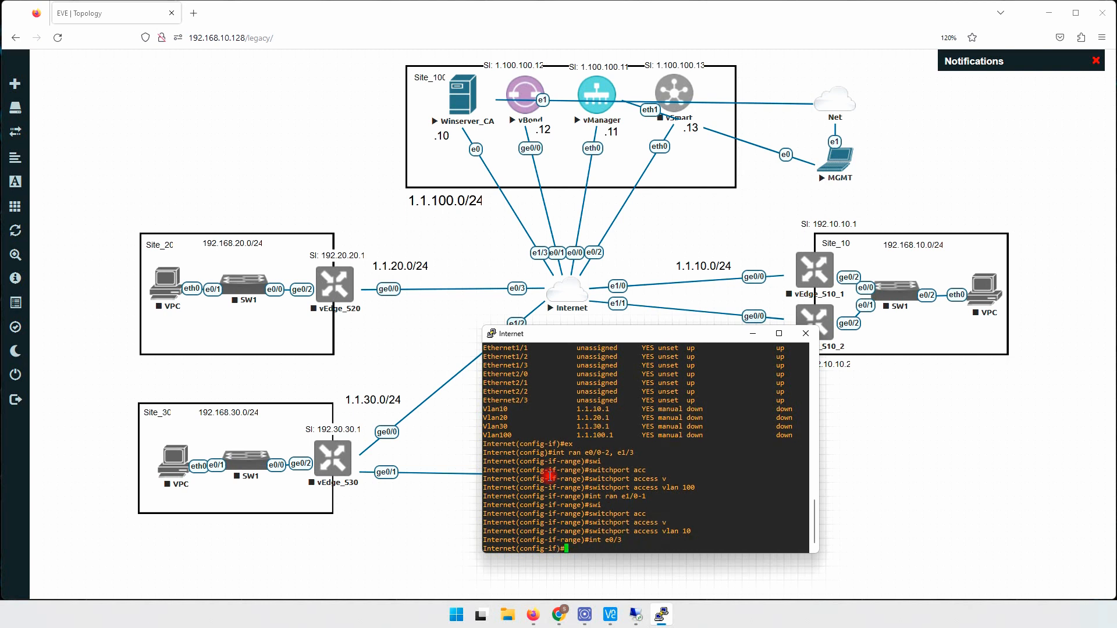
text(swi)
key(Tab)
text(acc)
key(Tab)
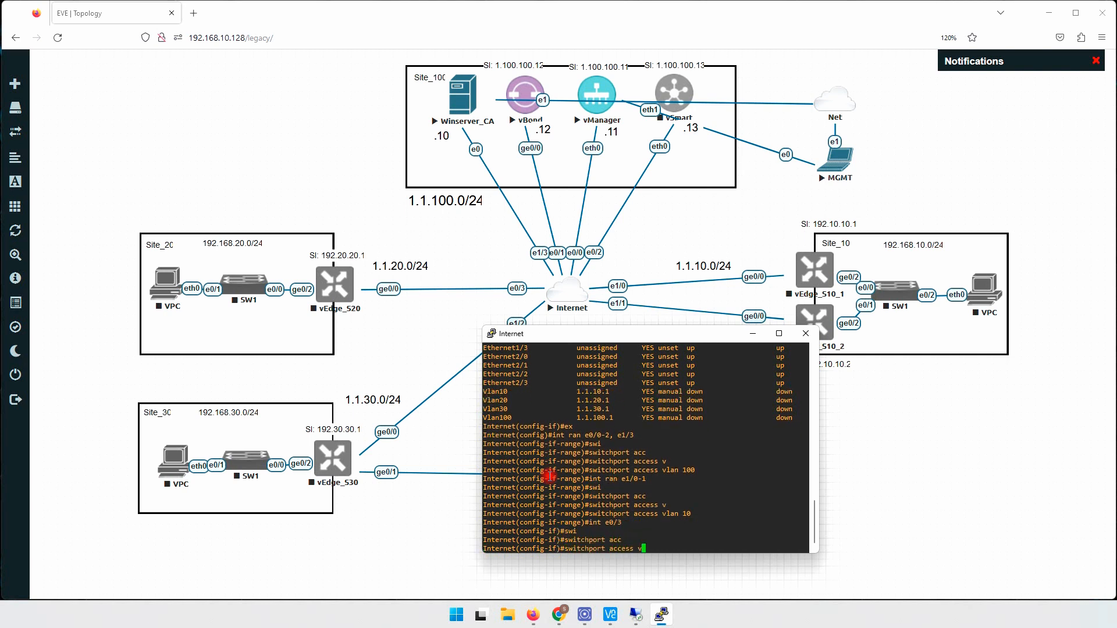
text(v)
key(Tab)
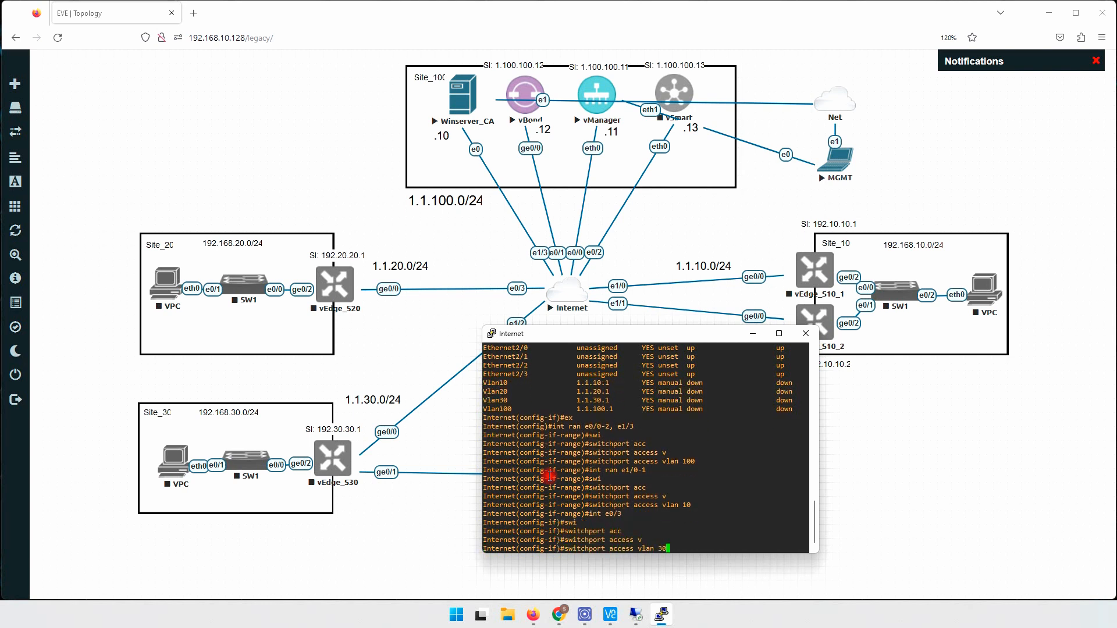
text(32)
key(BackSpace)
key(BackSpace)
text(20)
key(Return)
- Assign port e1/2 to access VLAN 30 and exit interface configuration
text(in)
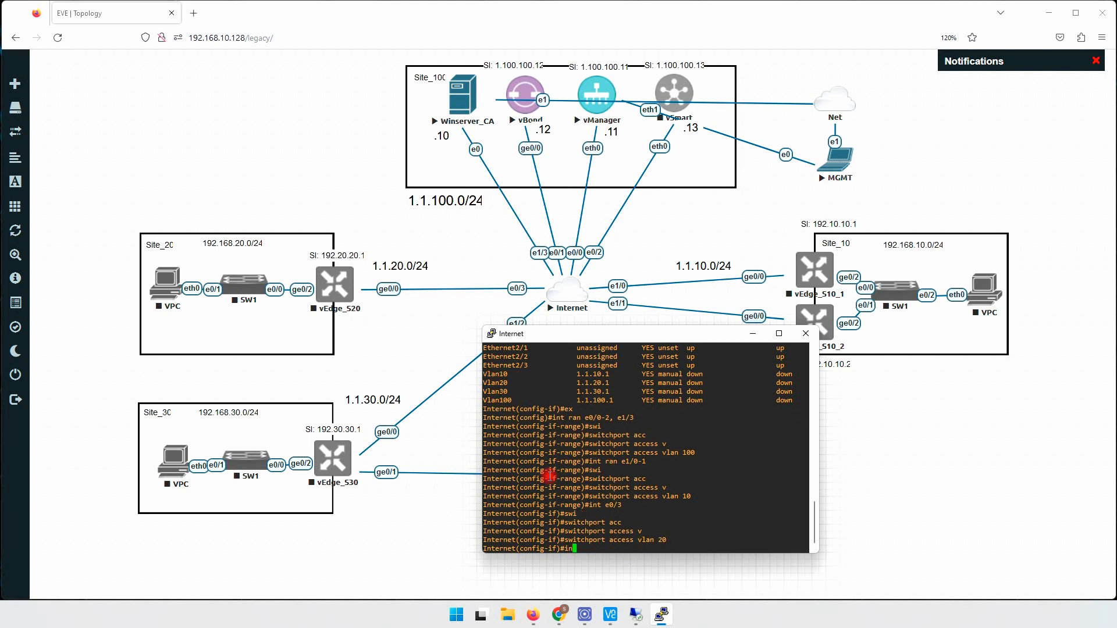
text(t e1/2)
drag(568, 332, 589, 351)
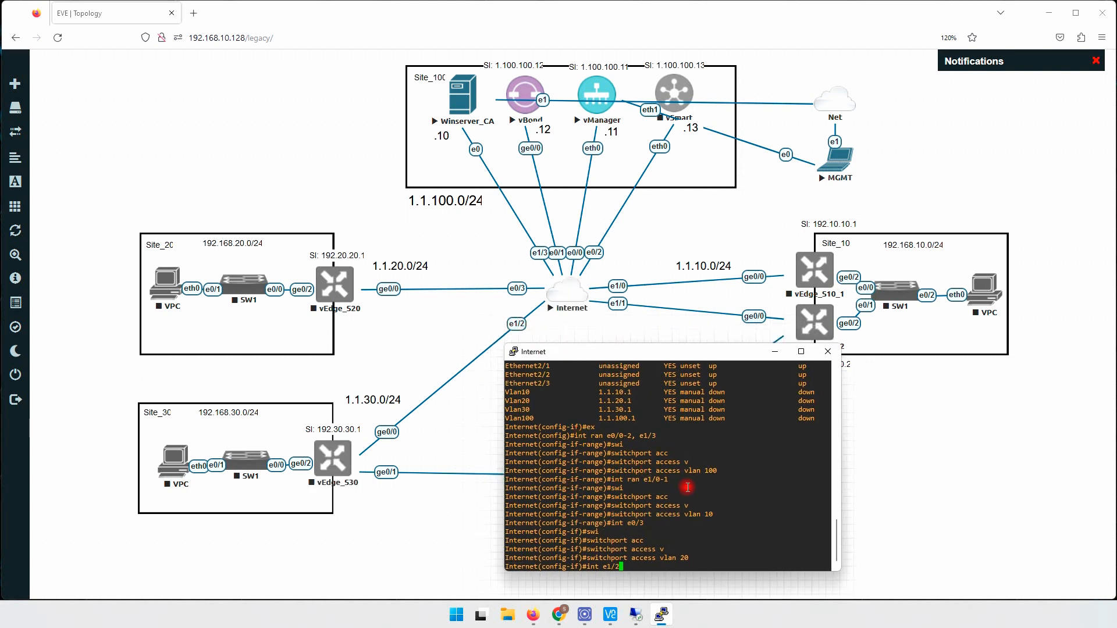
key(Return)
text(swi)
key(Tab)
text(acc)
key(Tab)
text(v)
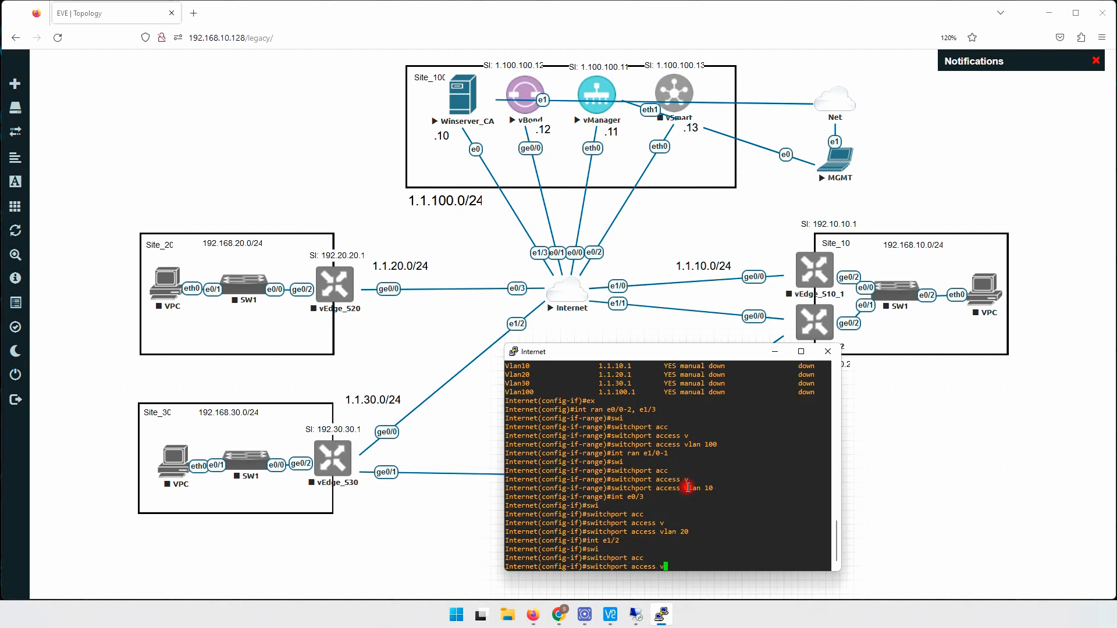
key(Tab)
text(3)
key(Return)
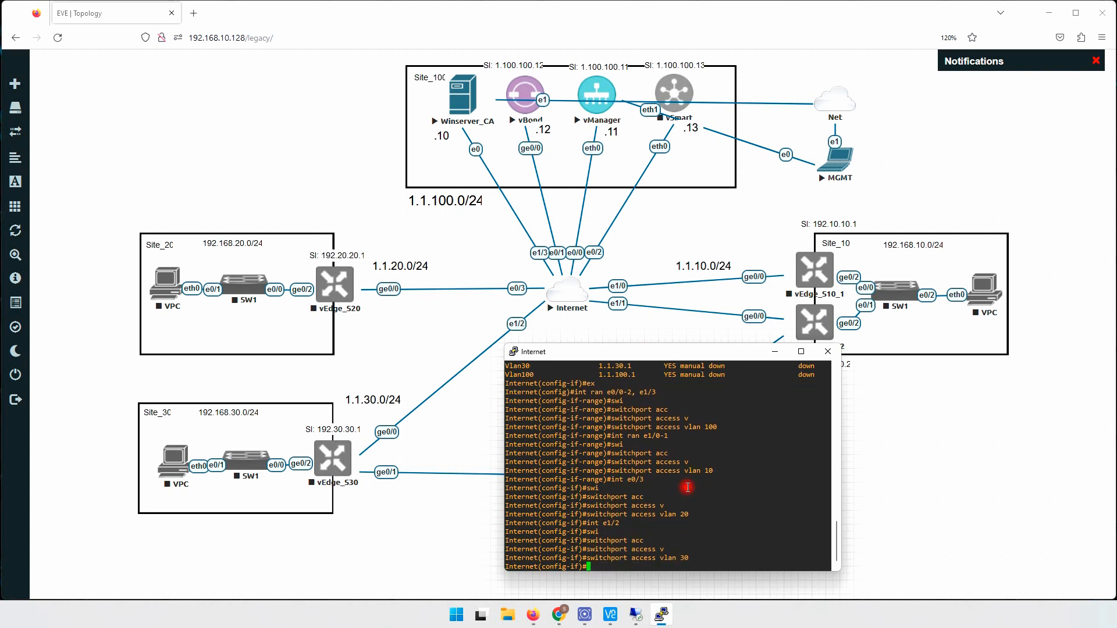
text(ex)
key(Return)
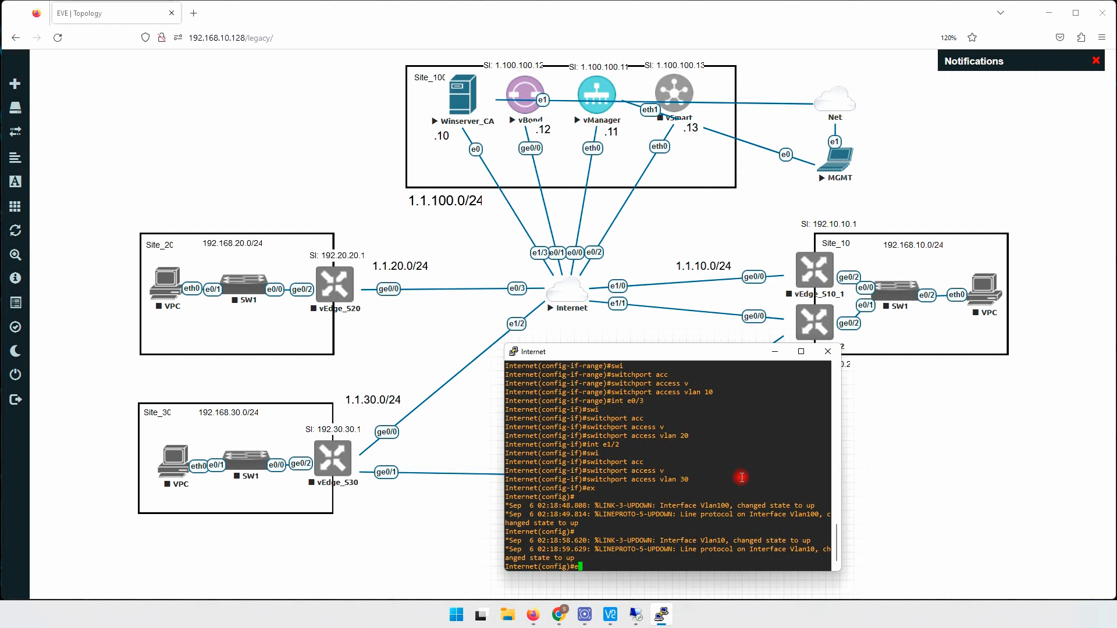
key(BackSpace)
key(BackSpace)
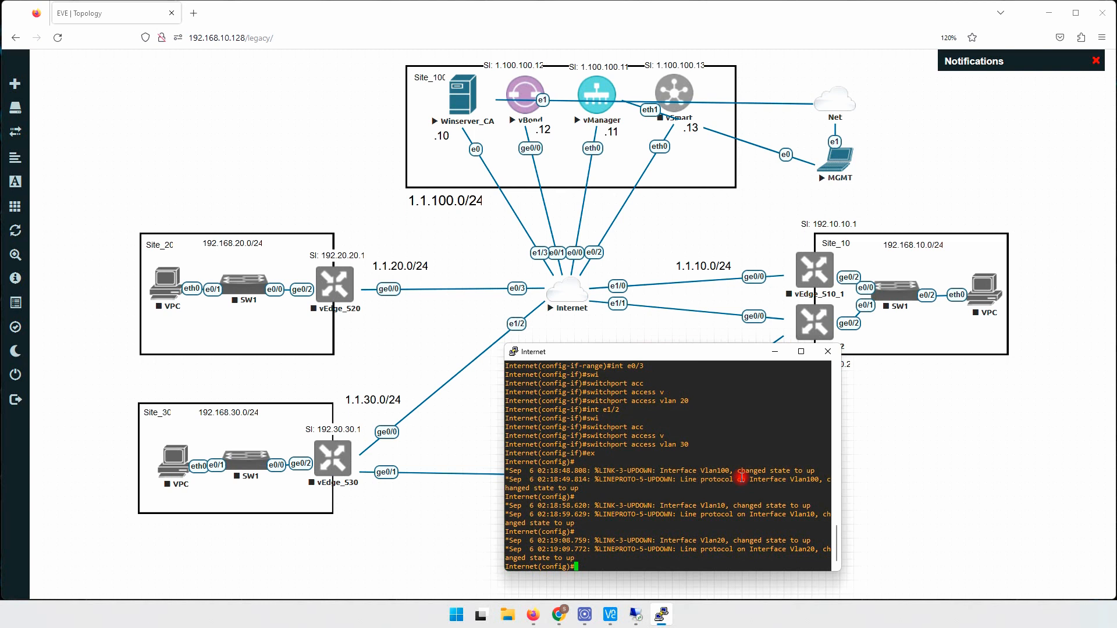
- Bring the Internet switch console back to the front and reposition it over the topology
right_click(558, 289)
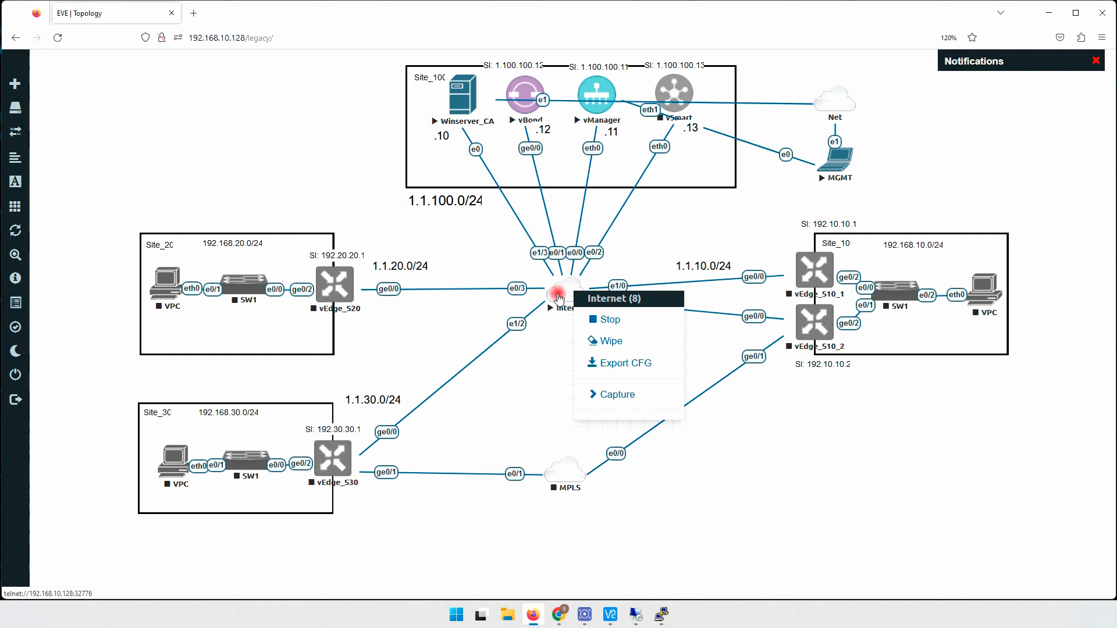
click(661, 615)
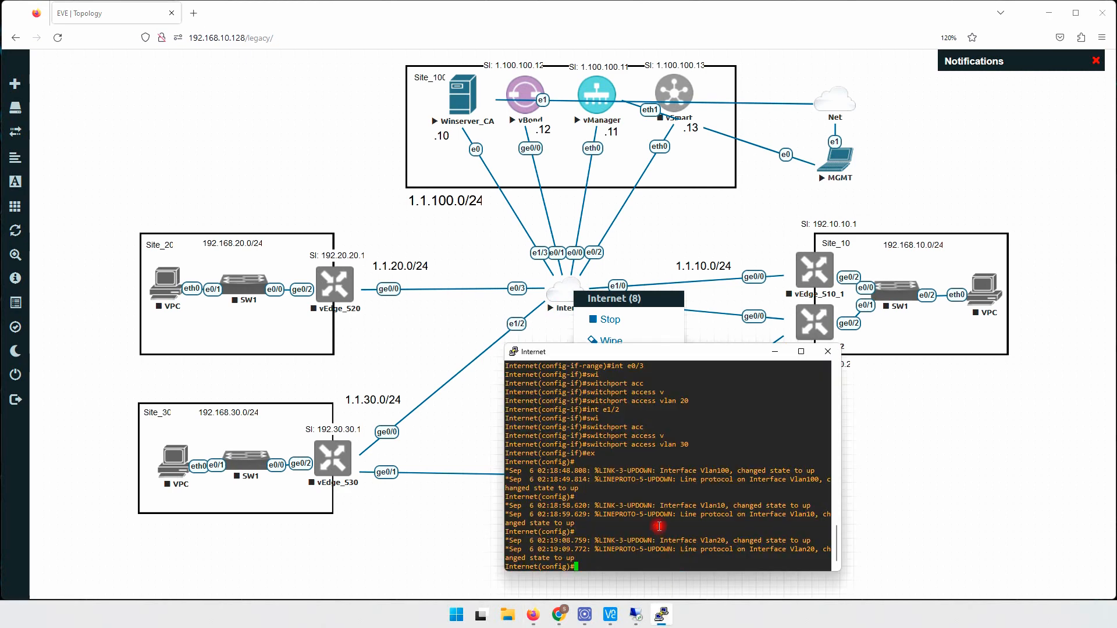
drag(637, 356, 836, 256)
click(525, 385)
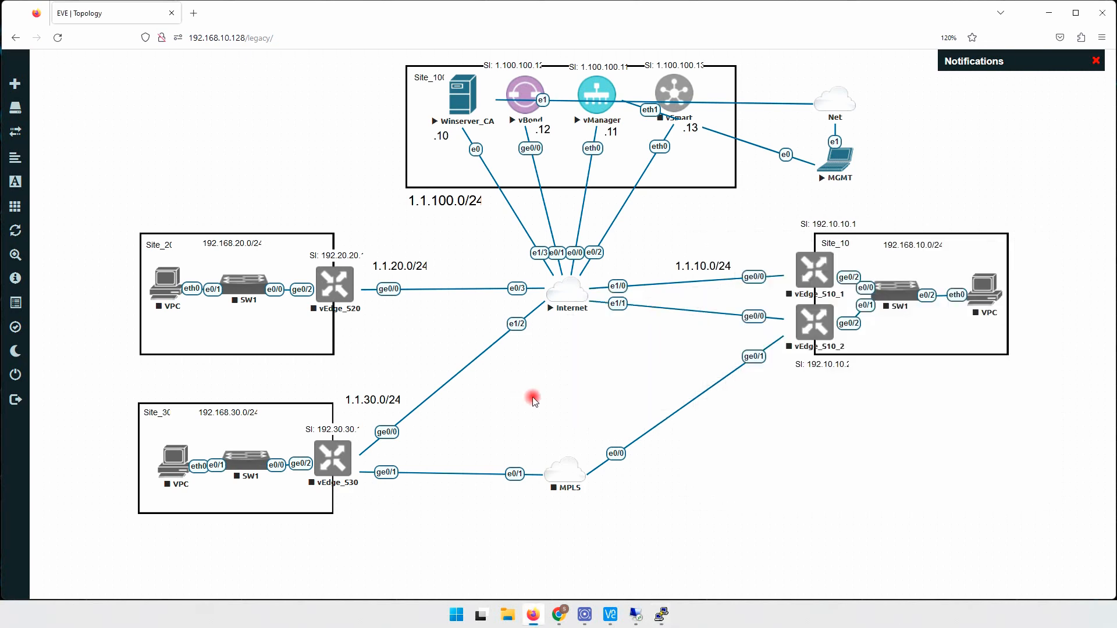
click(663, 615)
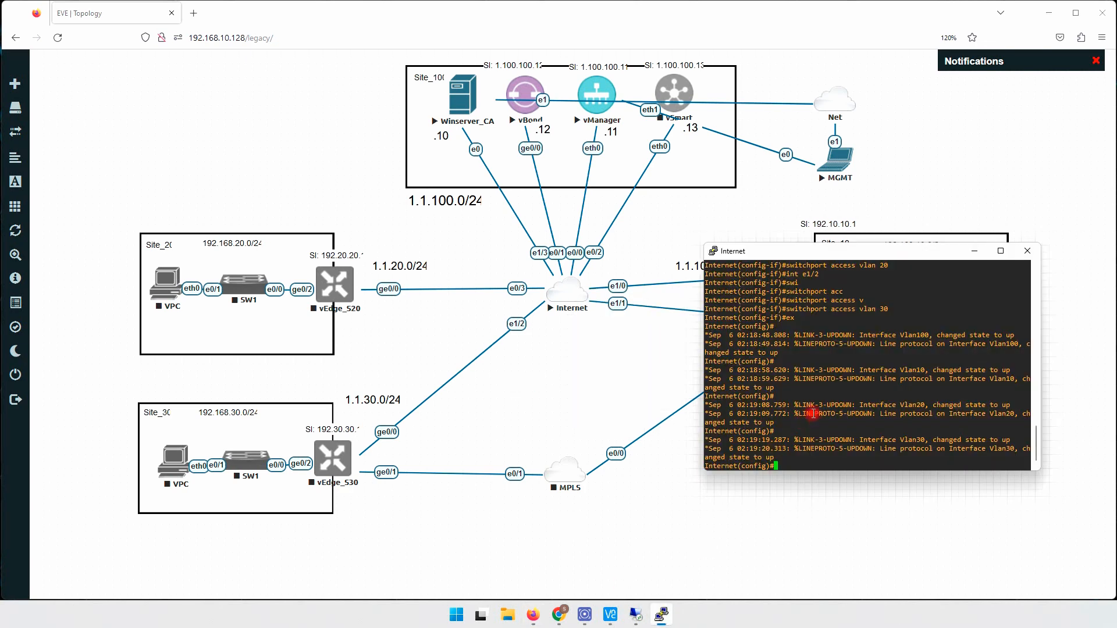
drag(810, 252, 794, 375)
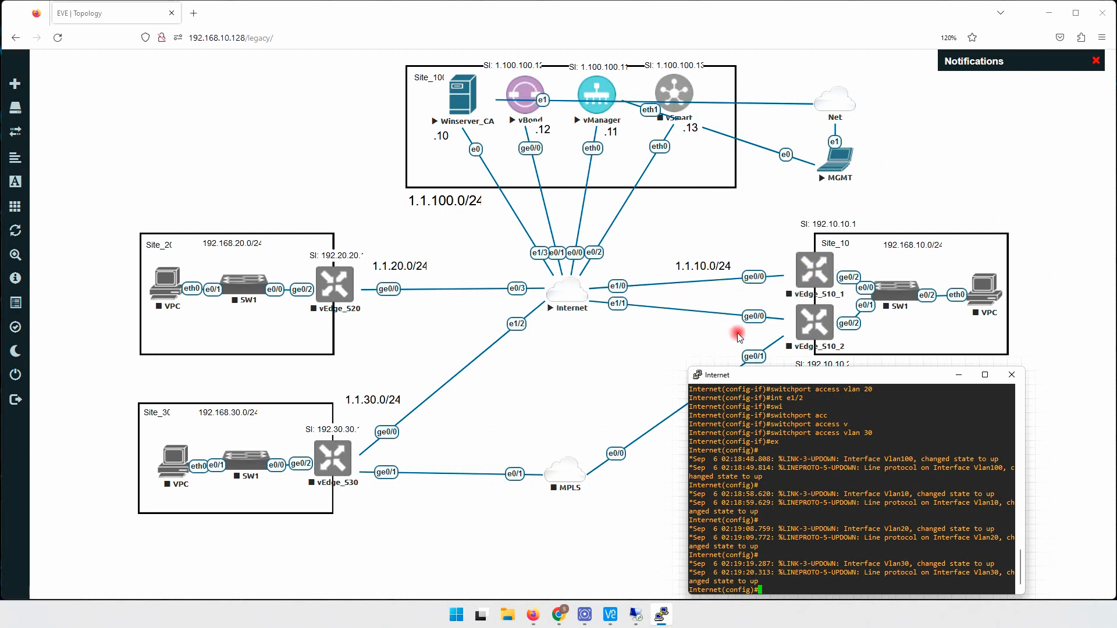
drag(783, 375, 740, 314)
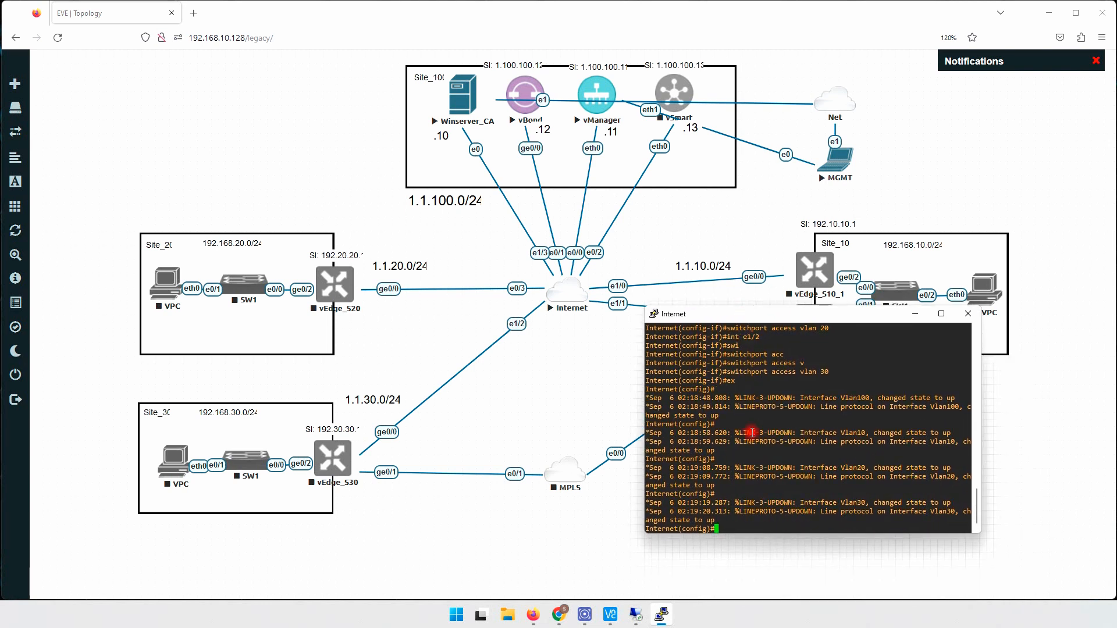
- Enter 'ip cef', then disable CEF on the Internet switch with 'no ip cef'
key(Return)
key(Return)
key(Return)
key(Return)
key(Return)
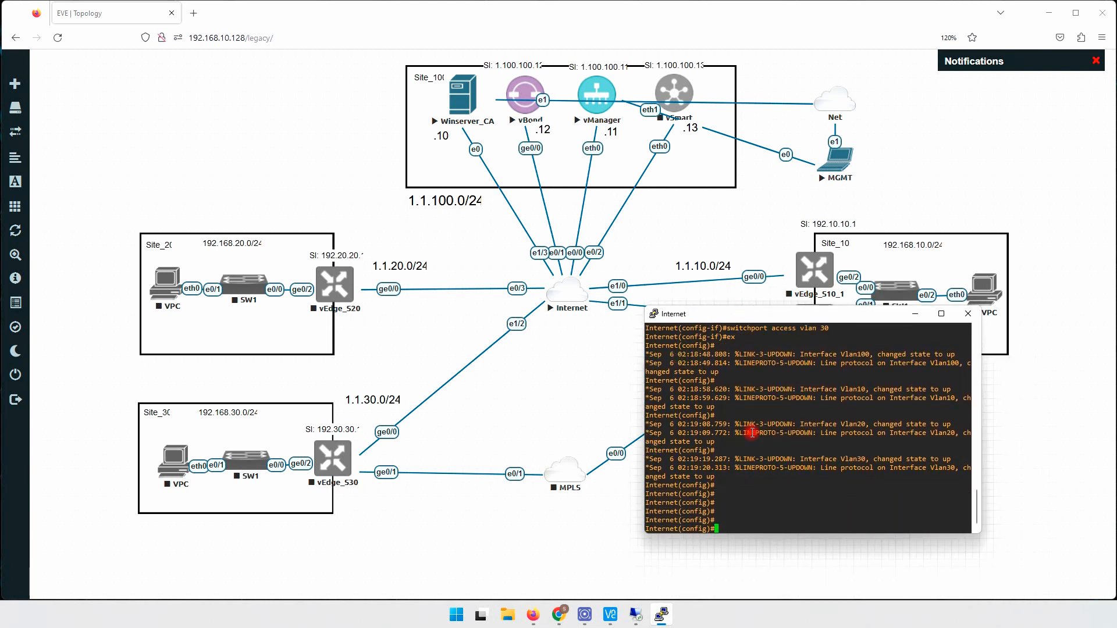
text(ip cef)
key(Return)
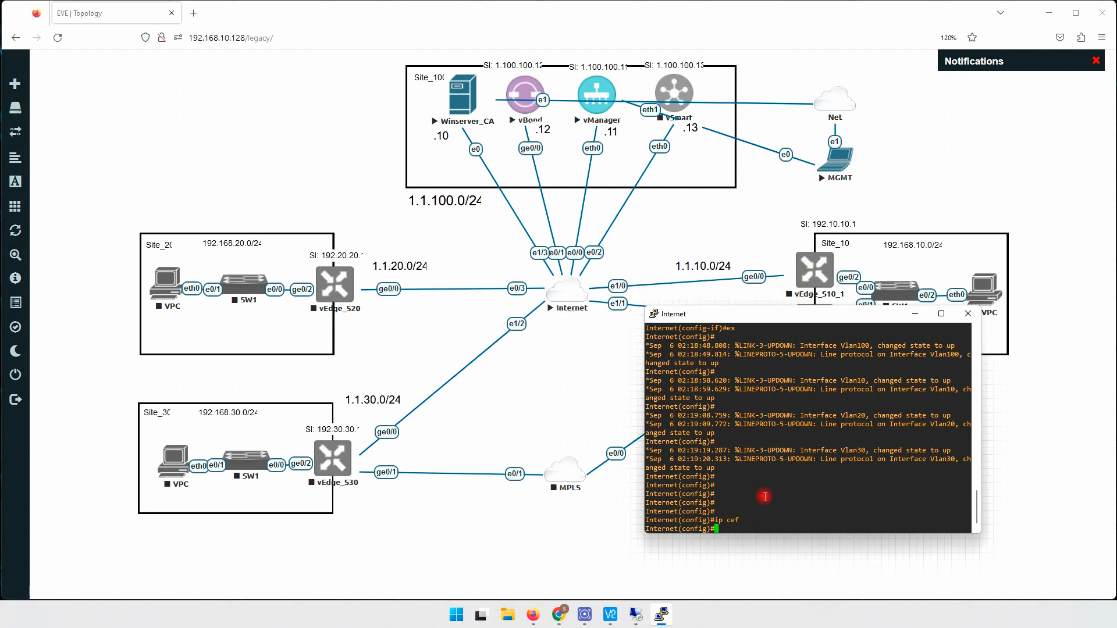
key(Return)
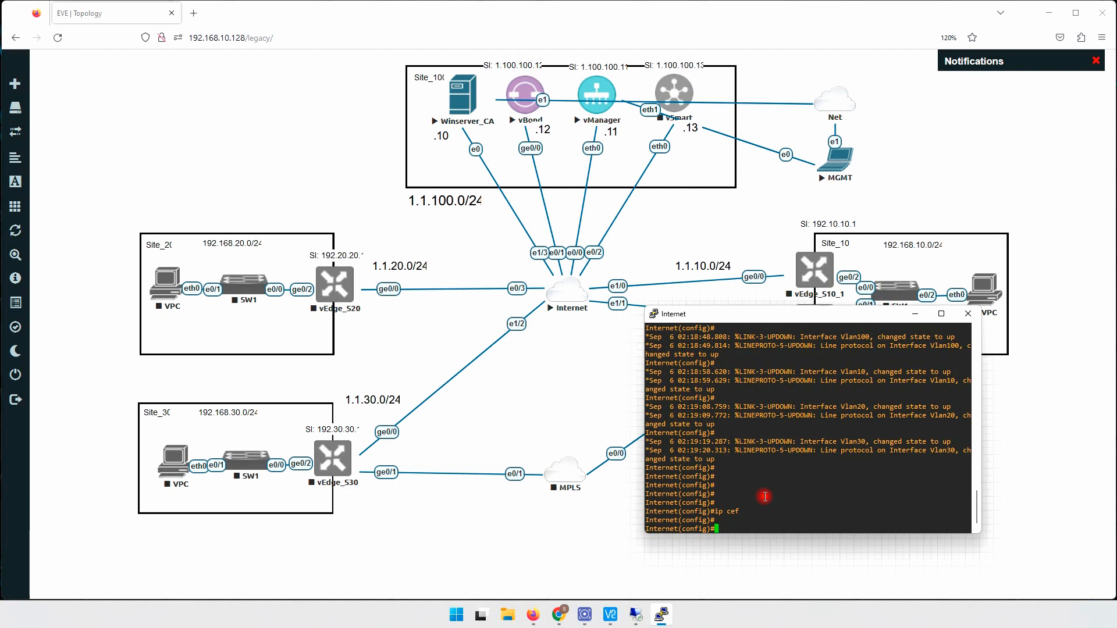
text(no sh)
key(Left)
text(ip cef)
key(Return)
- Leave configuration mode with Ctrl+Z and save the configuration with 'wr'
key(ctrl+z)
key(Return)
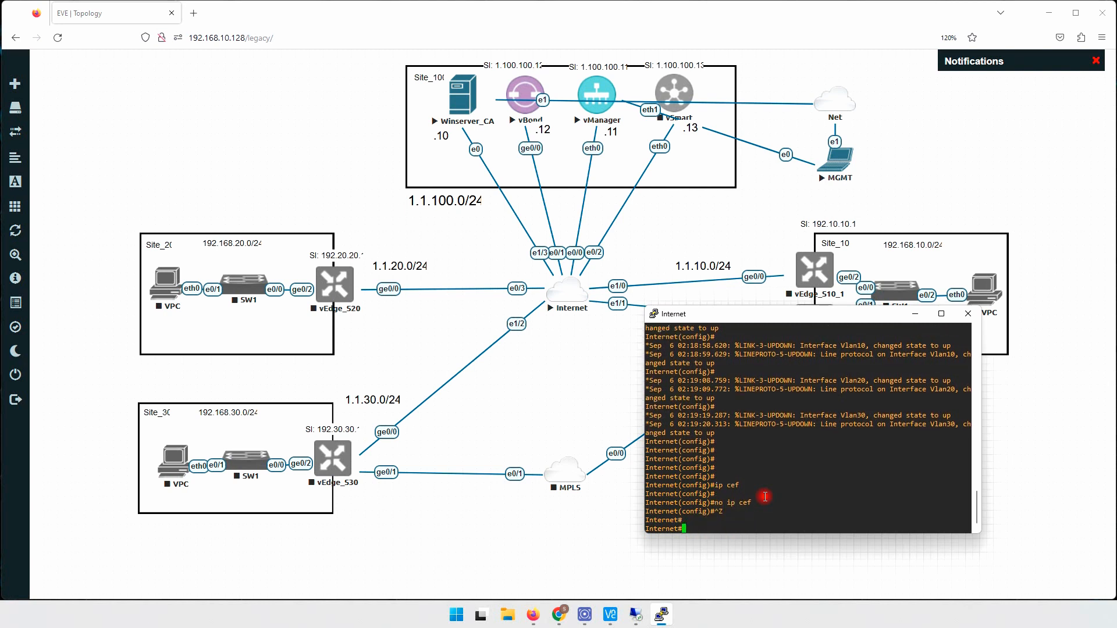
key(Return)
text(wr)
key(Return)
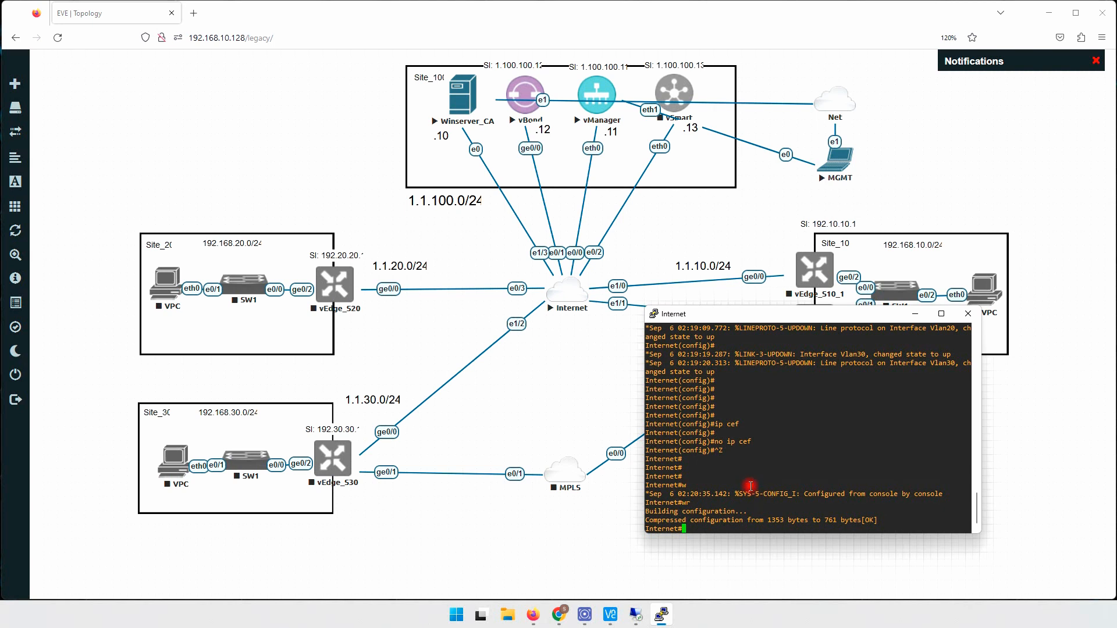
- Close the Internet switch console session and start the vSmart node
click(968, 319)
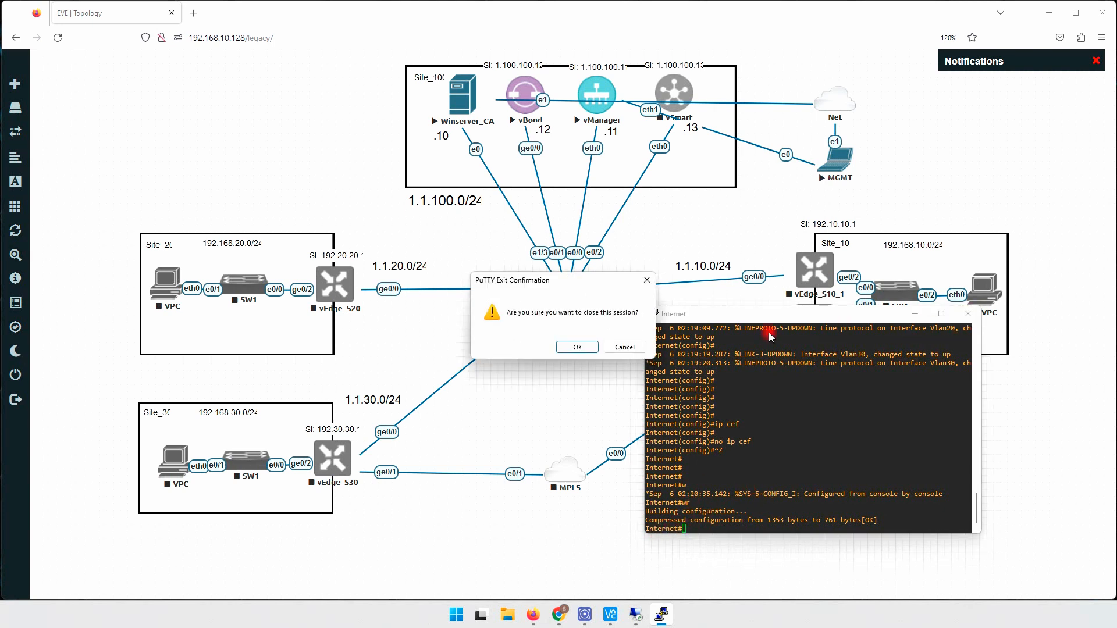
click(584, 348)
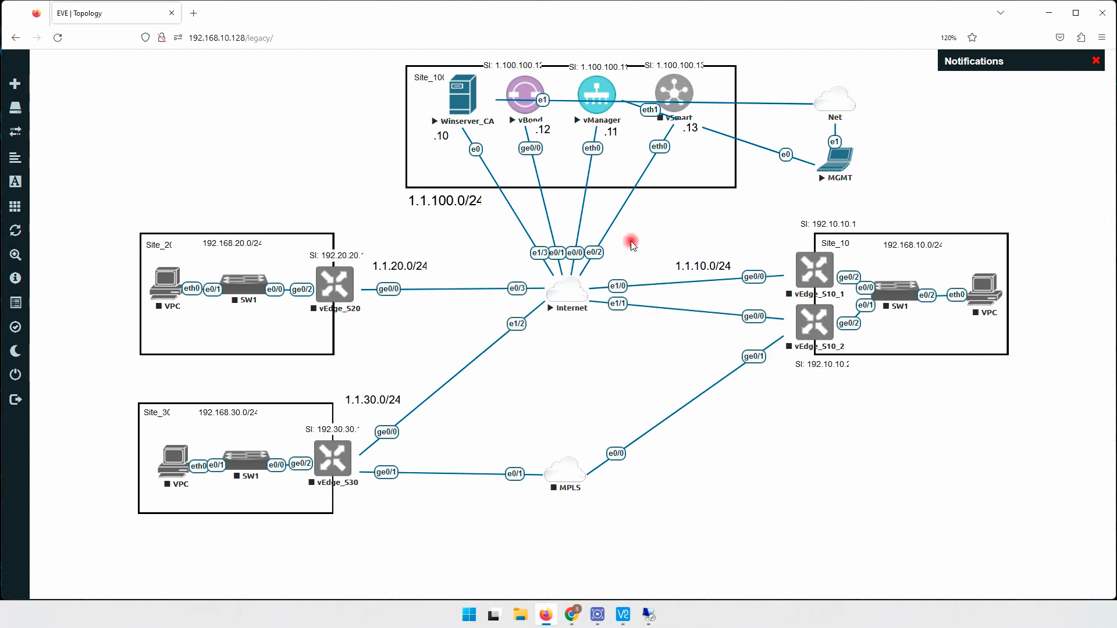
right_click(674, 88)
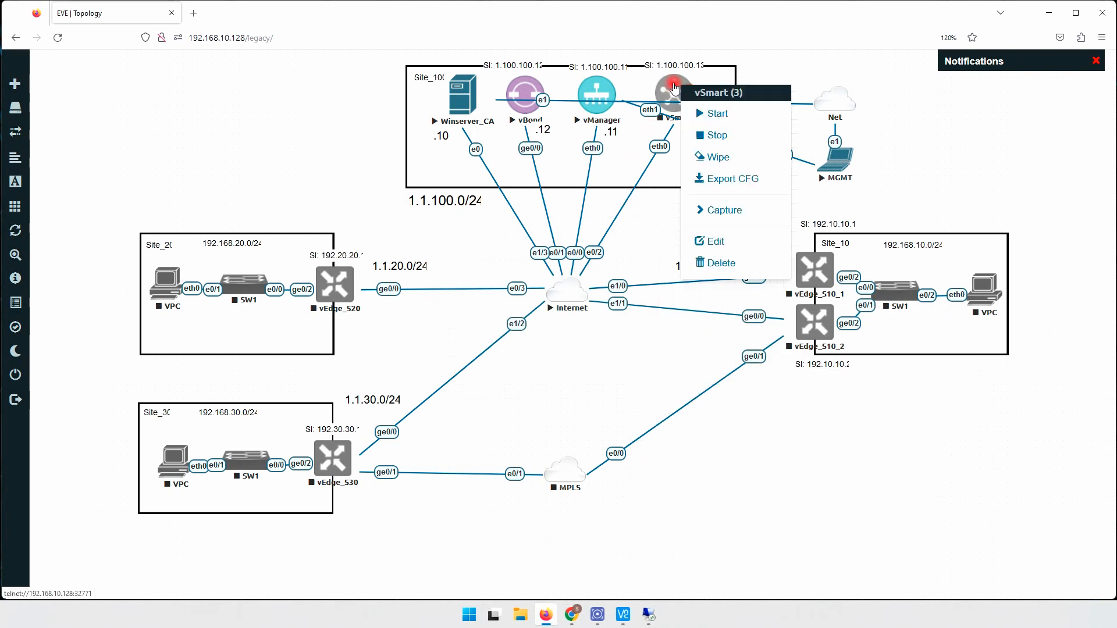
click(717, 114)
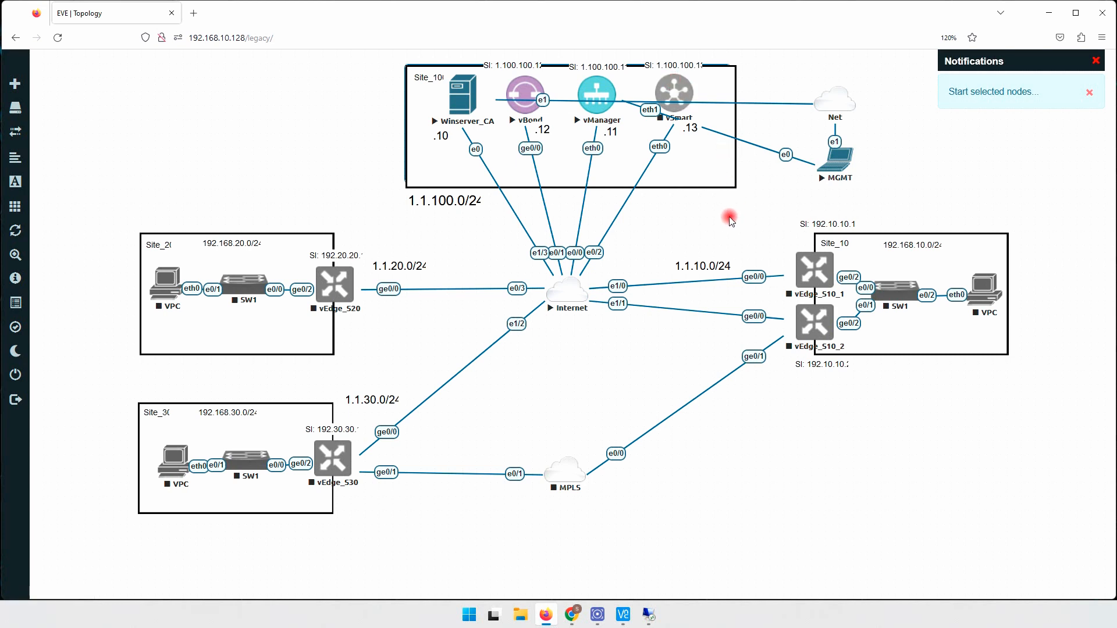
- Wipe the vSmart node, confirm, and start it again fresh
right_click(673, 87)
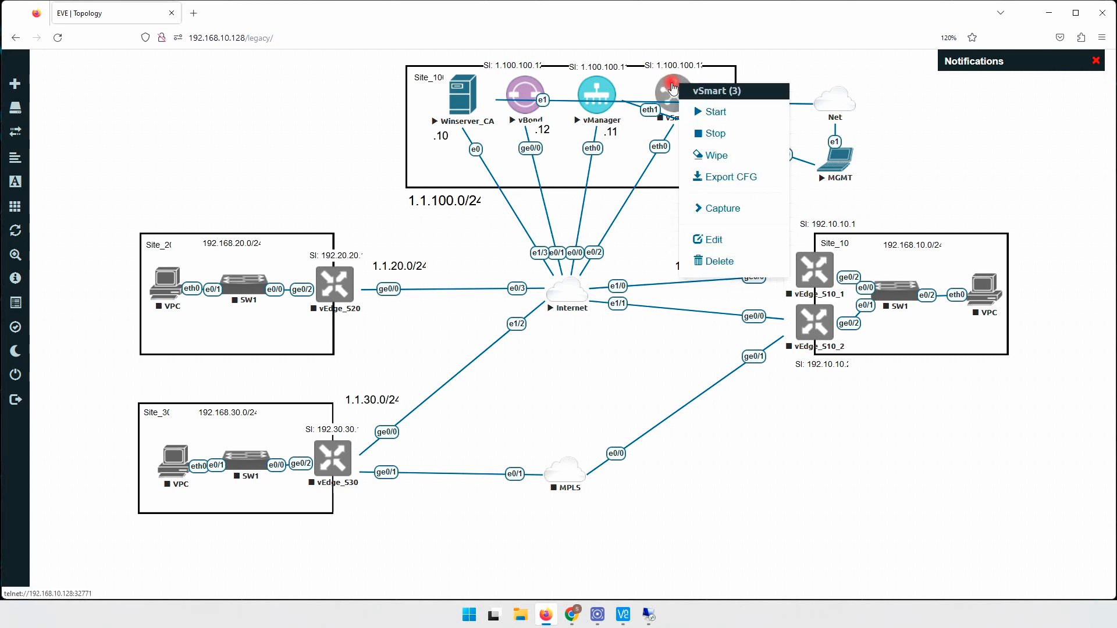
click(716, 238)
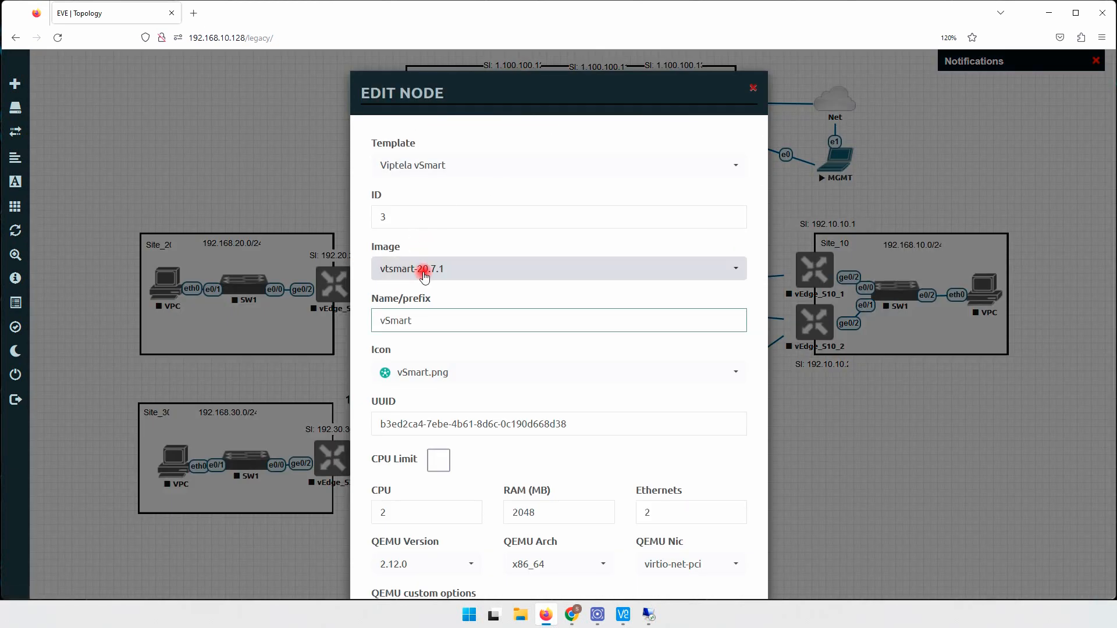
click(752, 87)
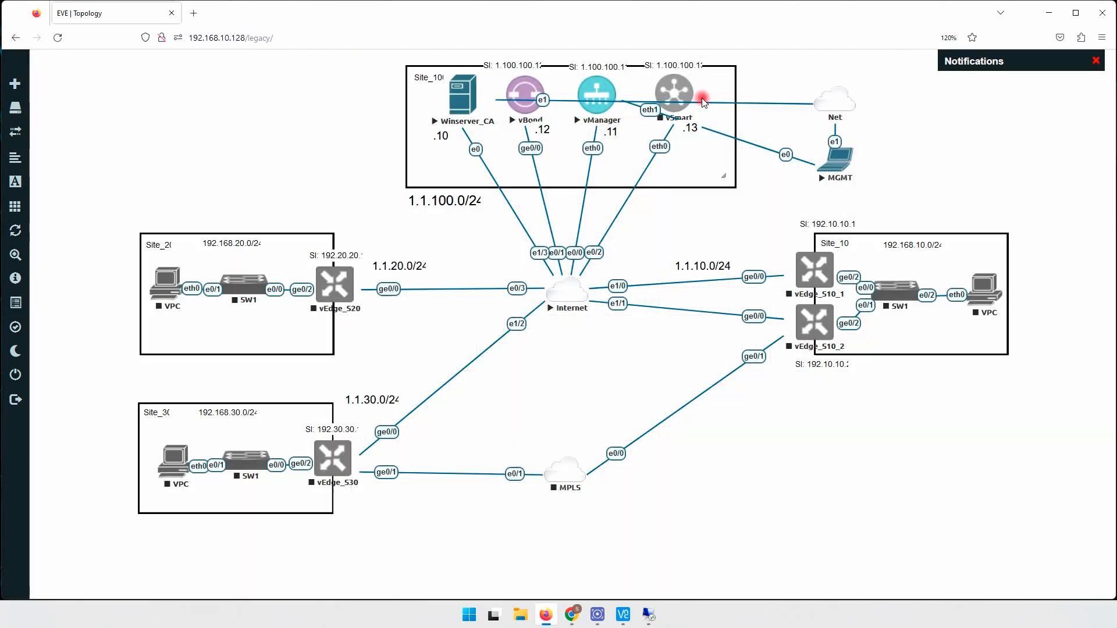
right_click(675, 86)
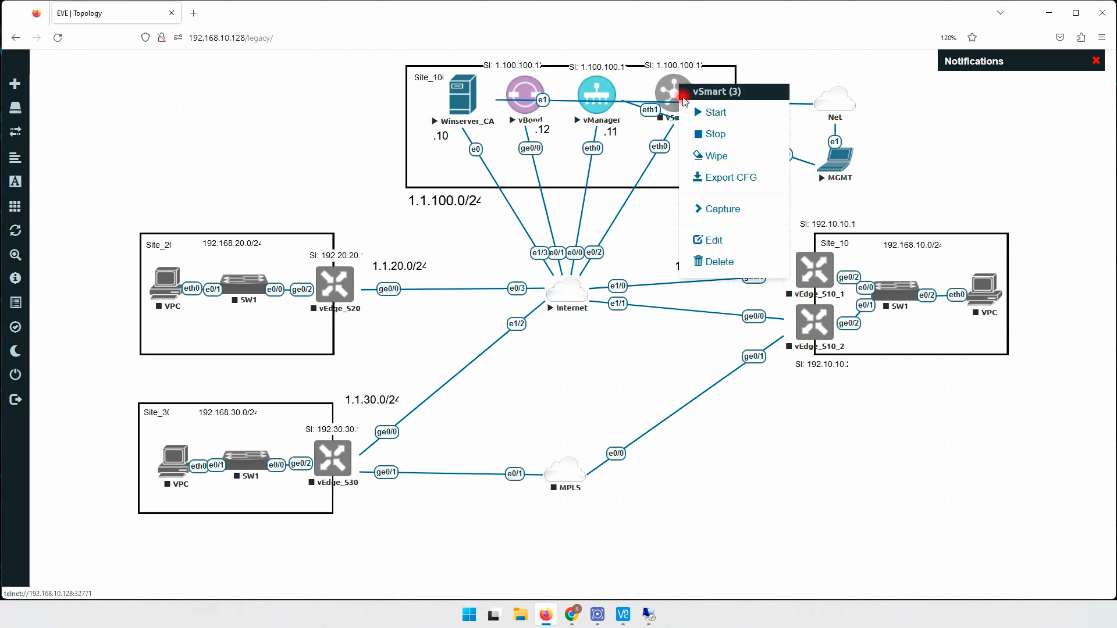
click(714, 156)
click(512, 157)
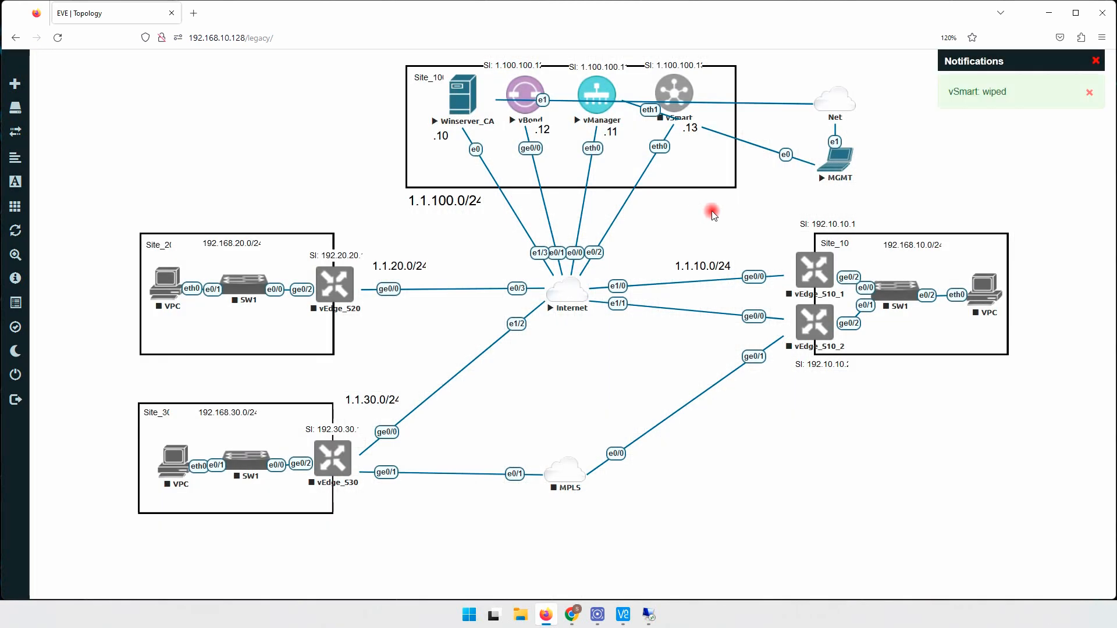
right_click(669, 81)
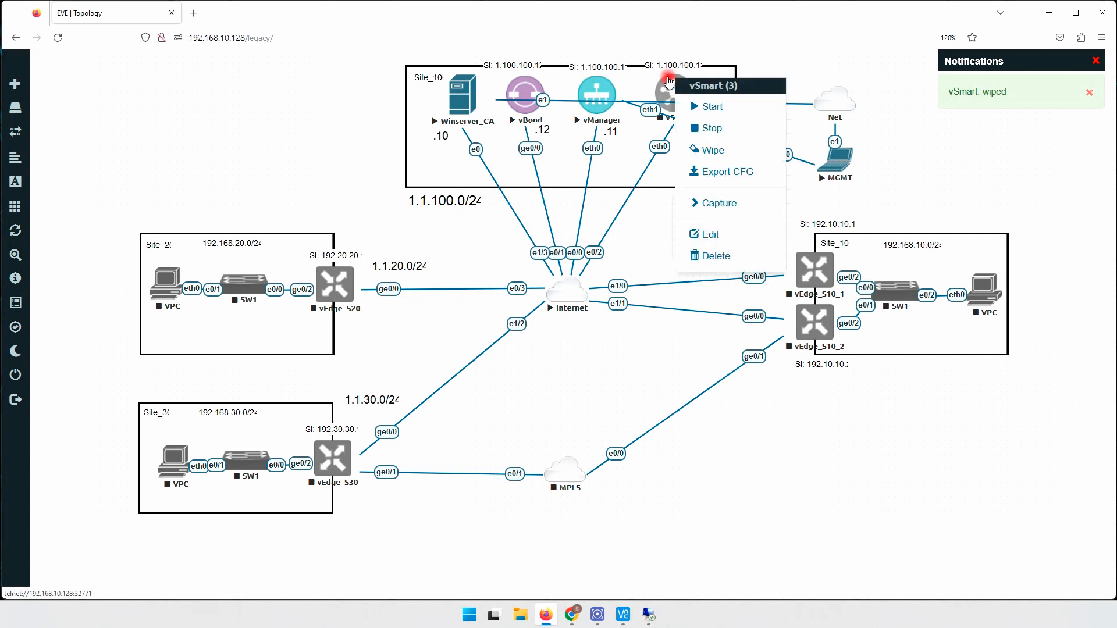
click(705, 104)
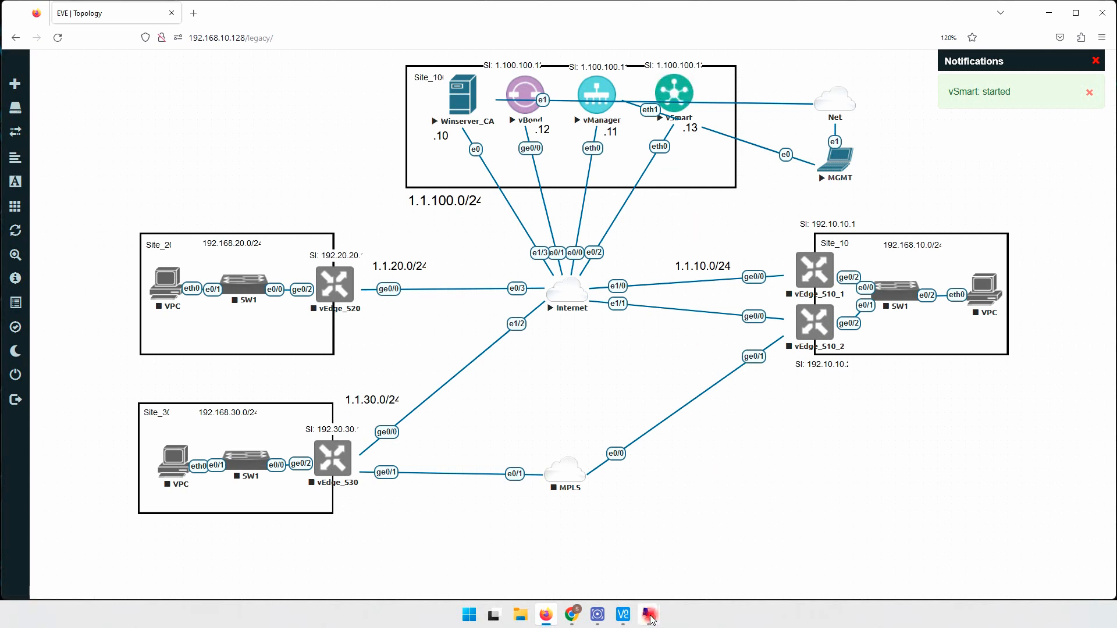
- Open the vManager console, log in as 'admin' and submit the new admin password
click(608, 110)
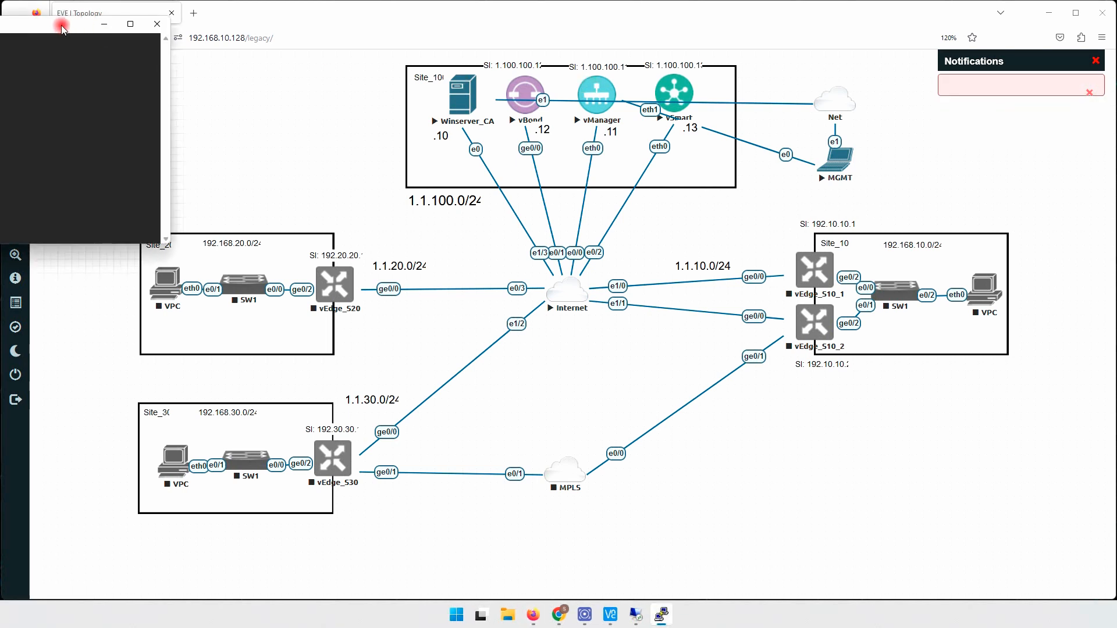
drag(107, 17, 640, 241)
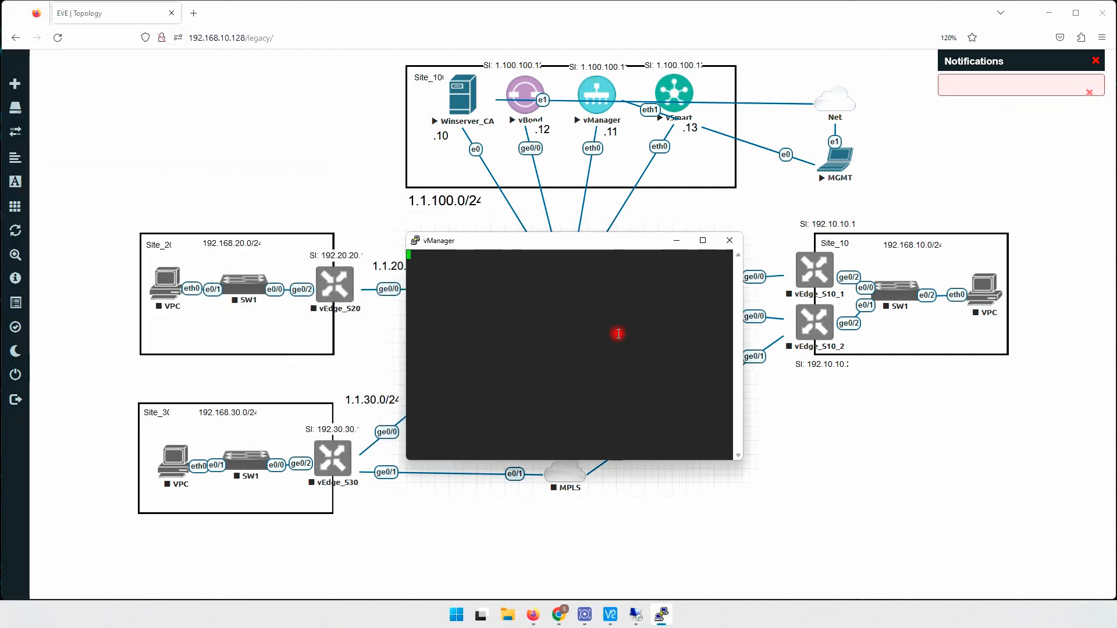
key(Return)
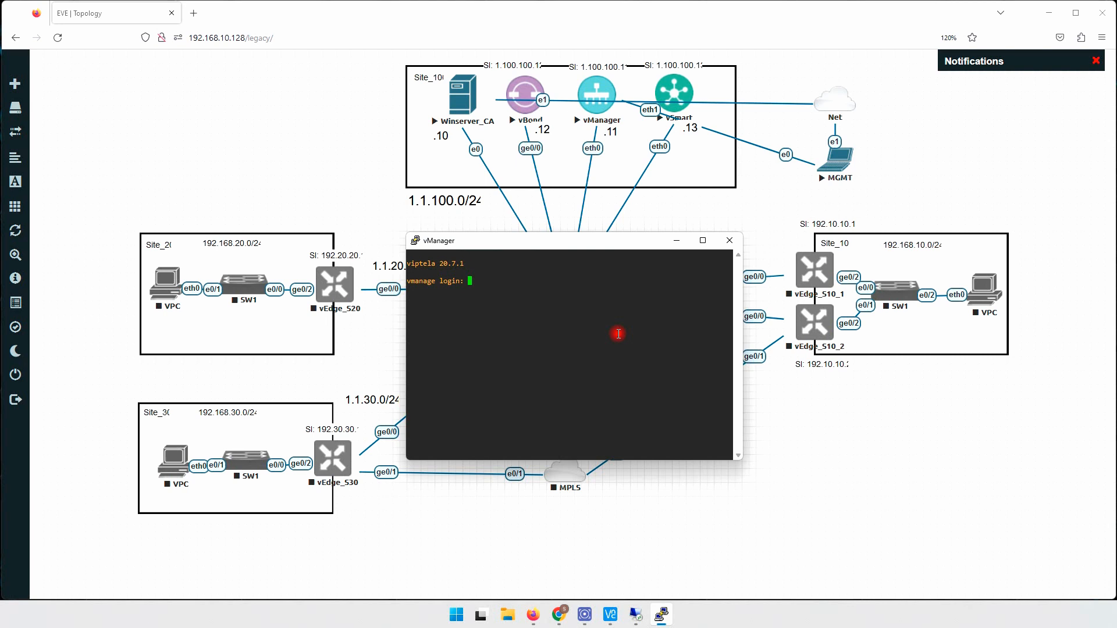
text(admin)
key(Return)
key(Return)
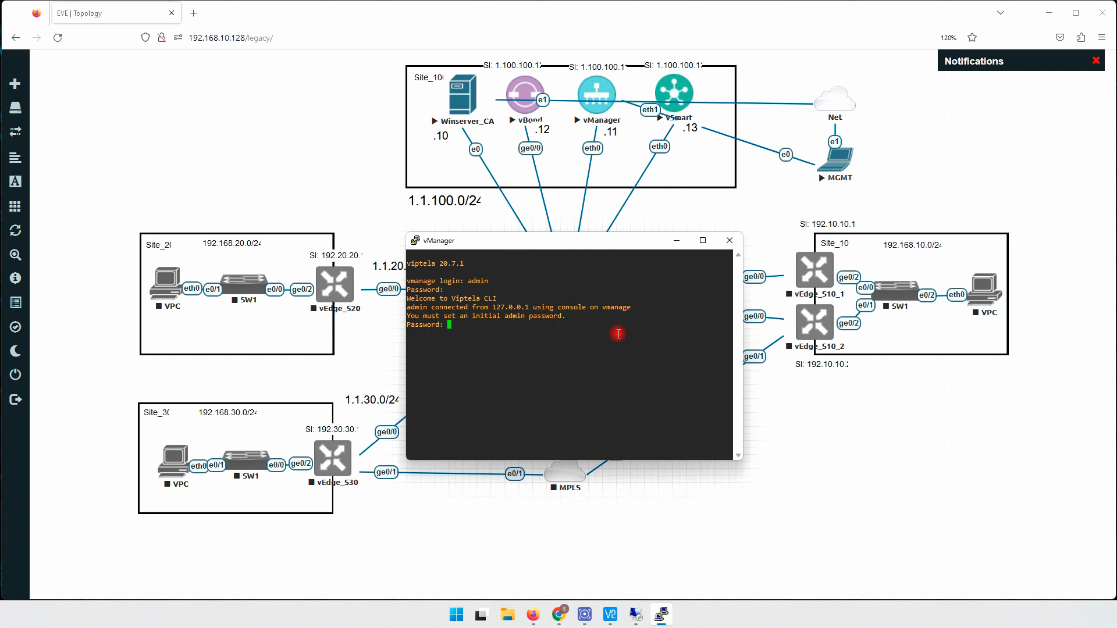
key(Return)
key(Return)
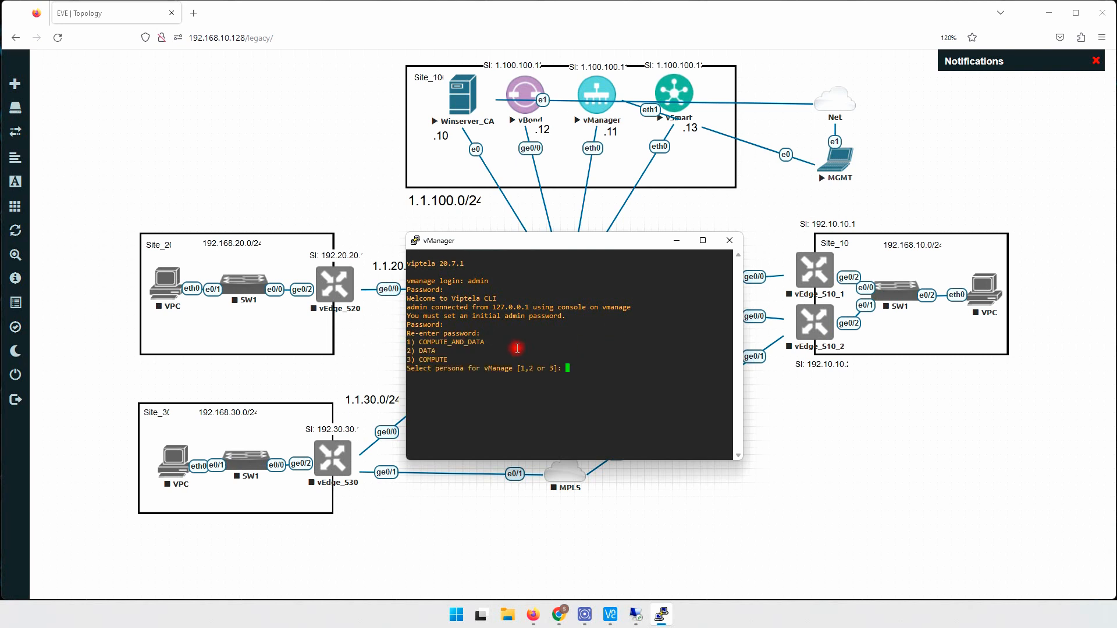
- Choose persona 1 (COMPUTE_AND_DATA) for vManager and confirm with 'y'
drag(545, 241, 604, 241)
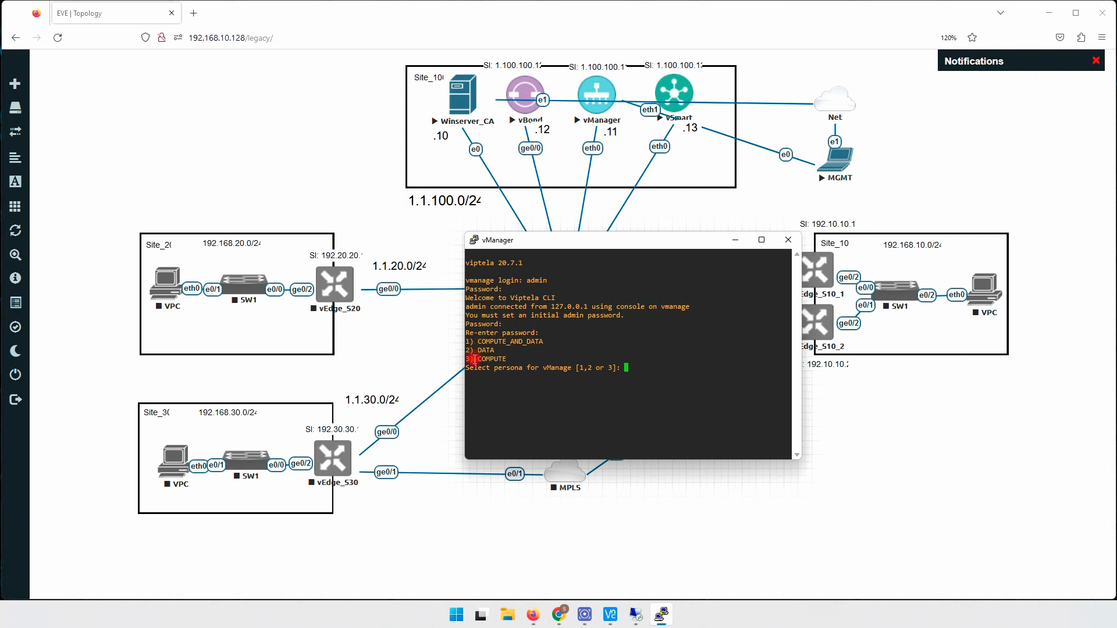
drag(474, 342, 545, 342)
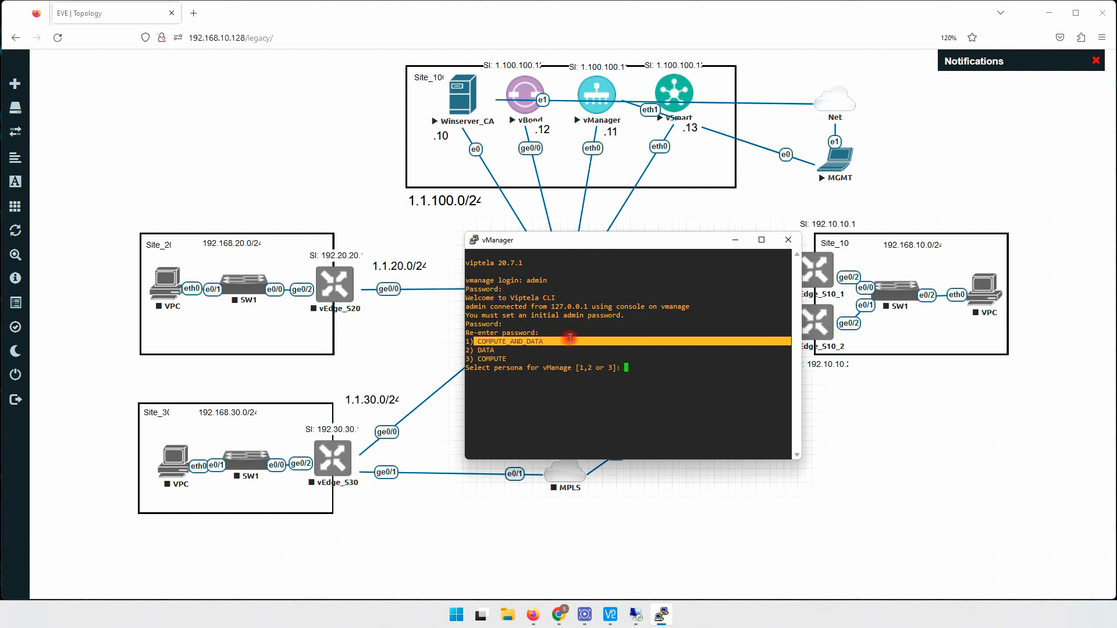
click(544, 339)
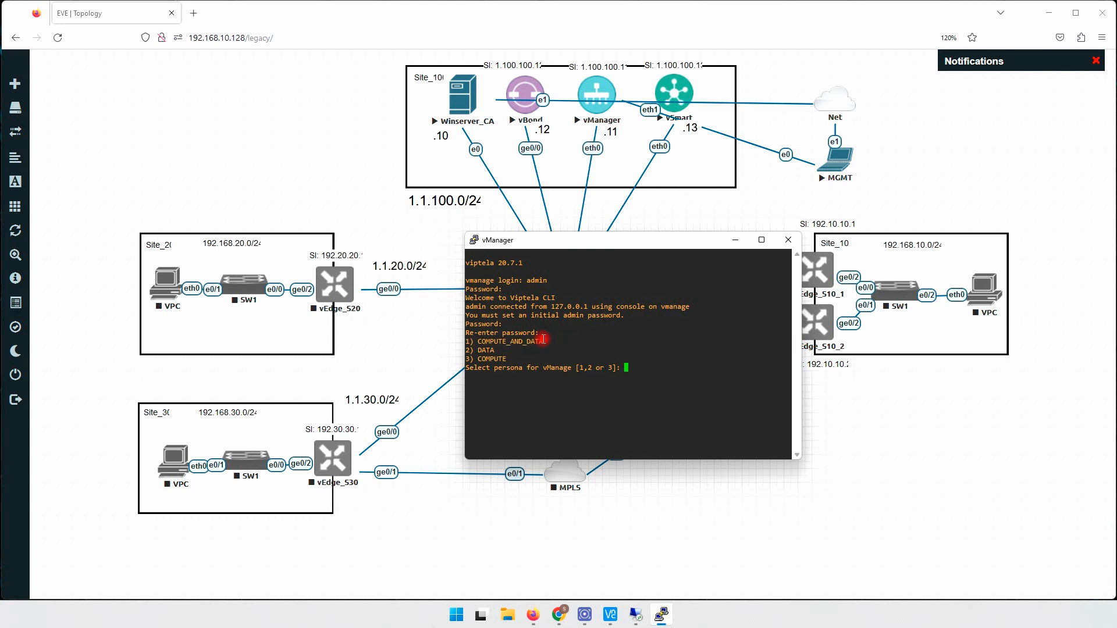
text(1)
drag(463, 343, 509, 357)
click(488, 344)
drag(466, 341, 547, 341)
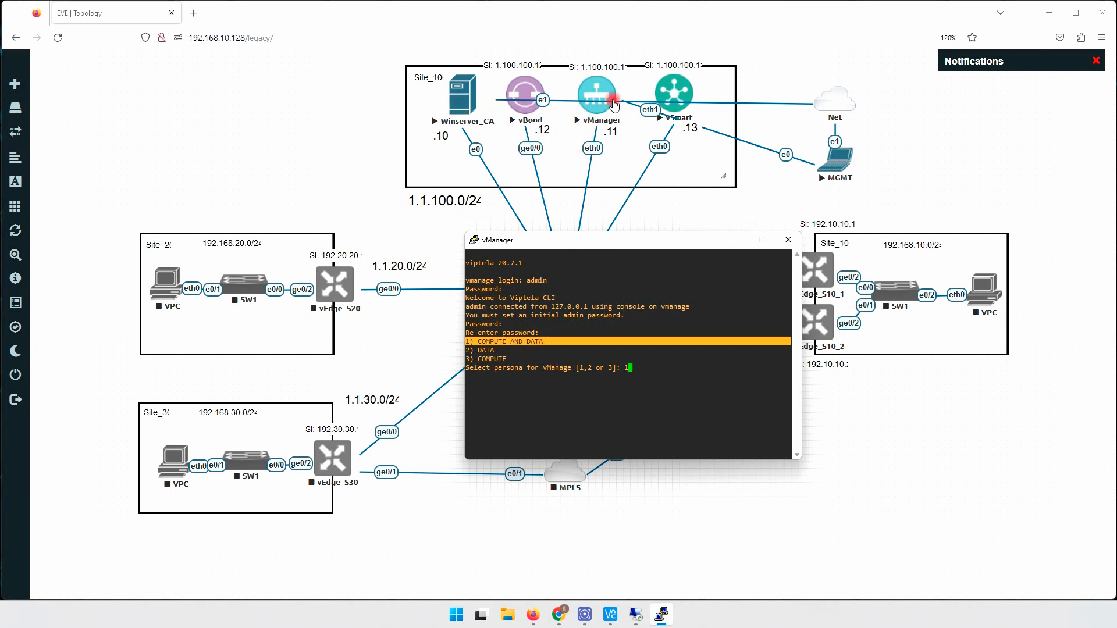
click(468, 351)
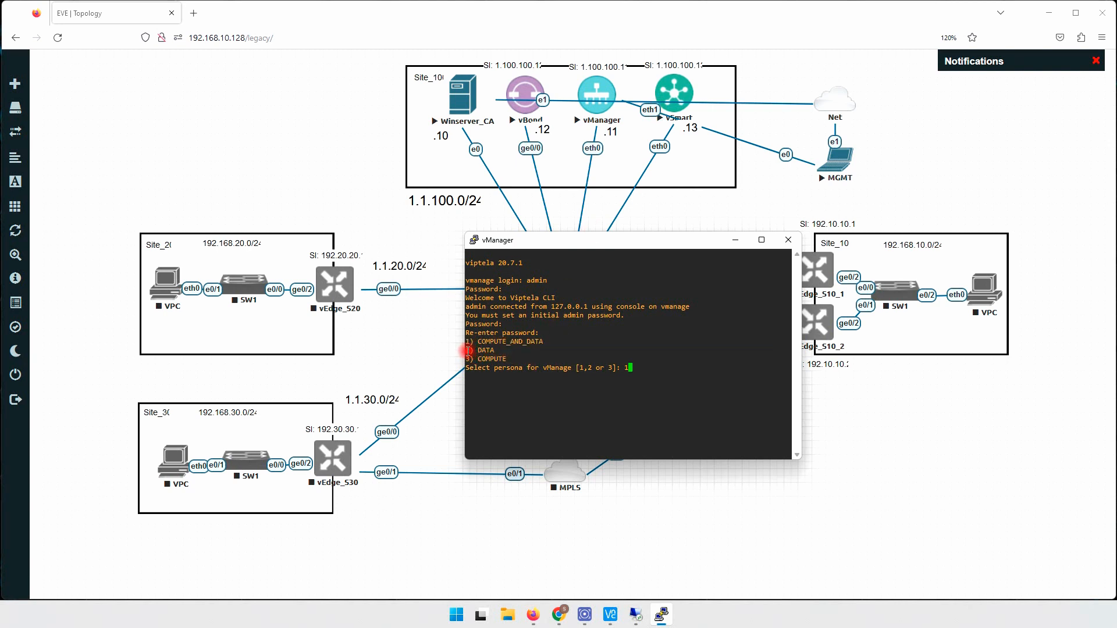
drag(467, 351, 507, 361)
key(Return)
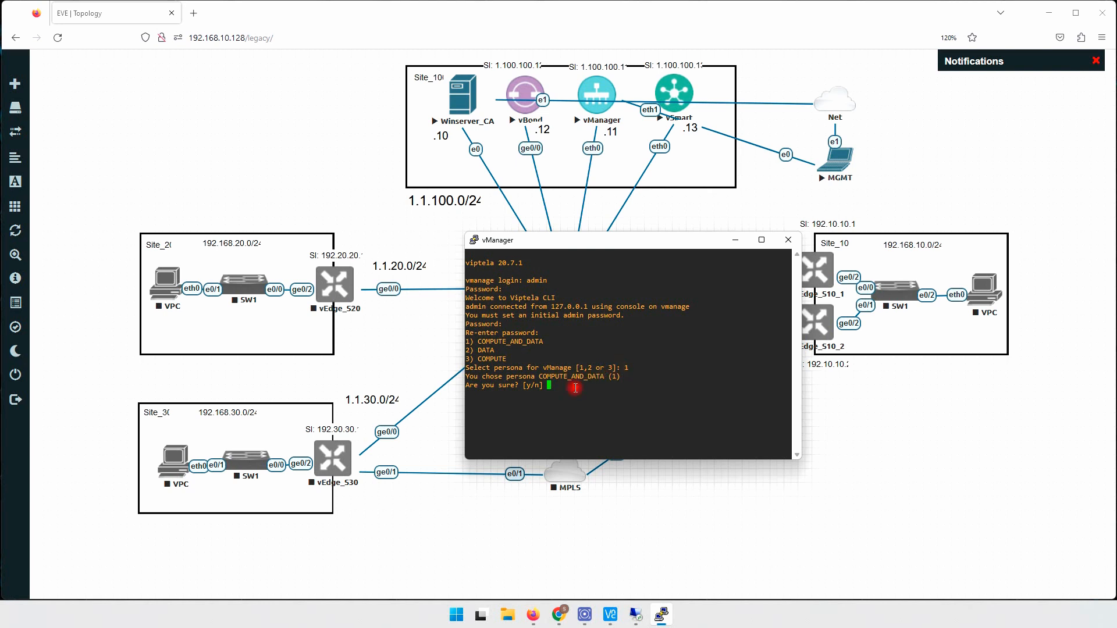
text(y)
key(Return)
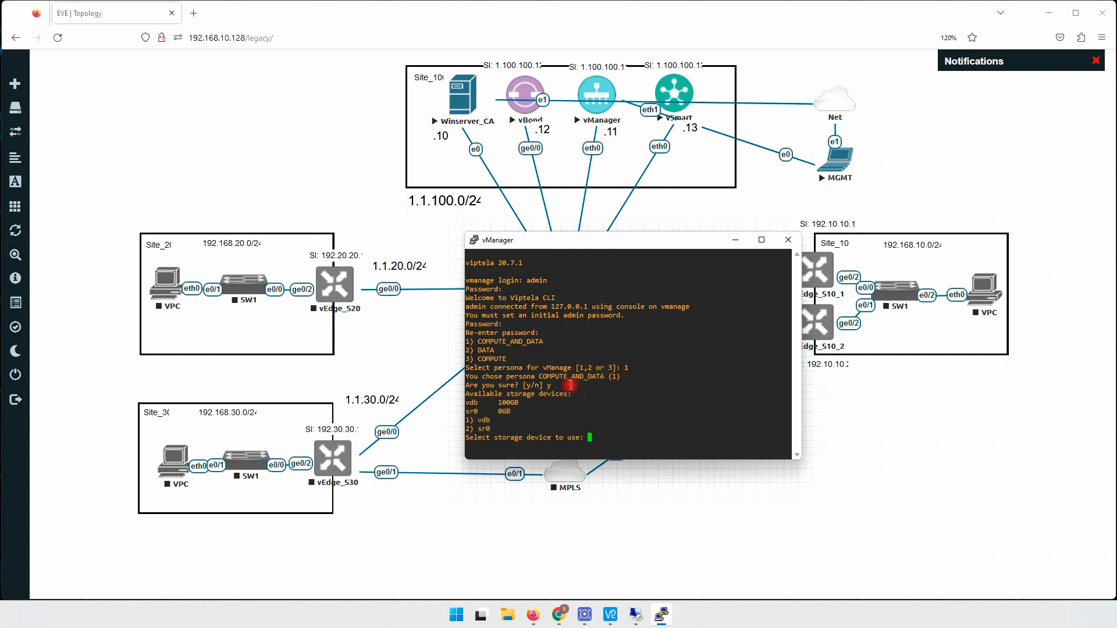
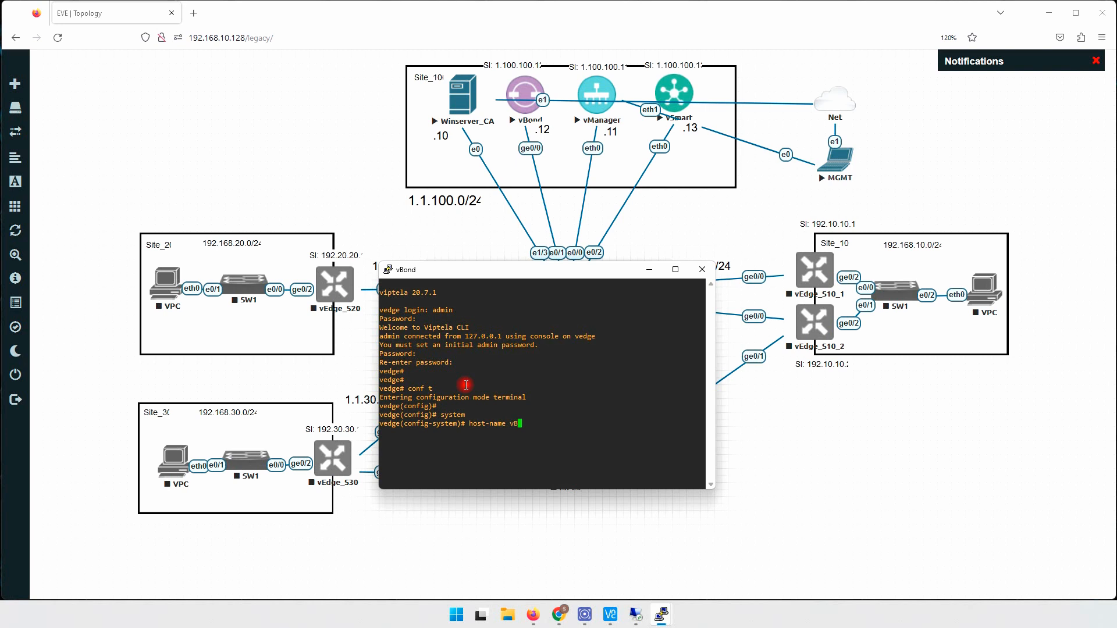
- Enter the hostname vBond and highlight the host-name command in the console
key(Return)
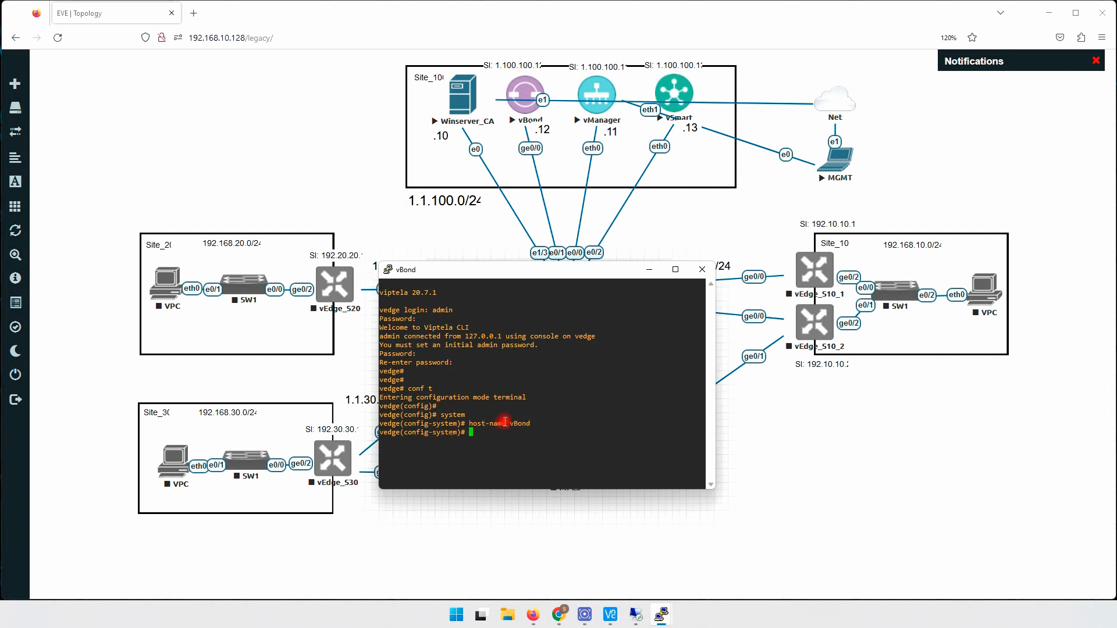
double_click(384, 434)
click(480, 433)
drag(467, 424, 541, 420)
click(525, 401)
key(Return)
key(Return)
key(Return)
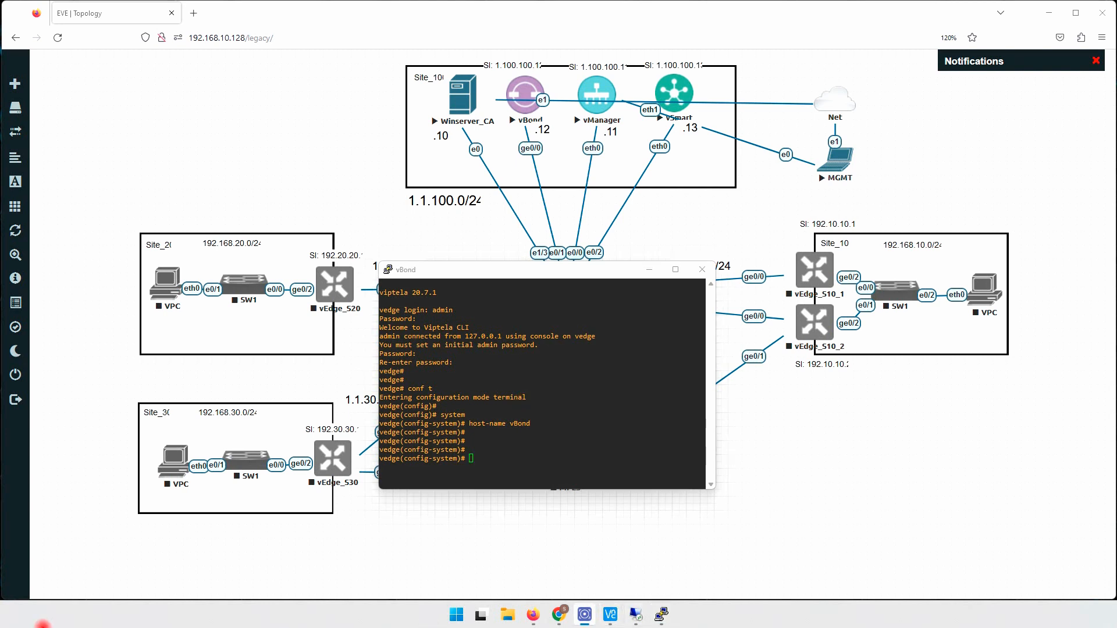
- Set the vBond address to 1.1.100.12 local
click(536, 430)
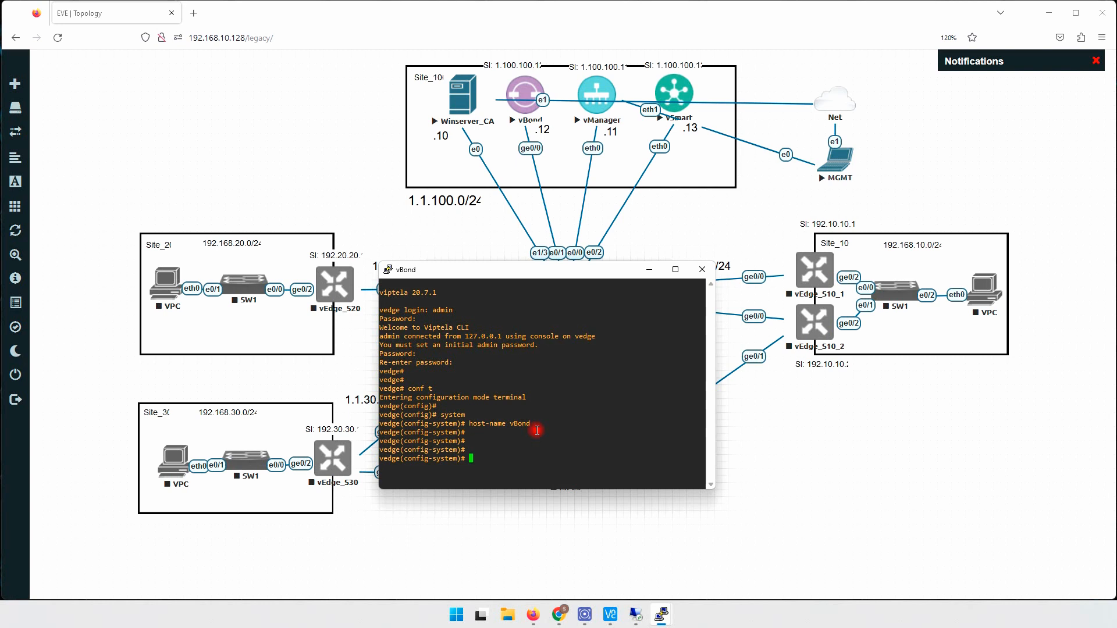
text(vbond)
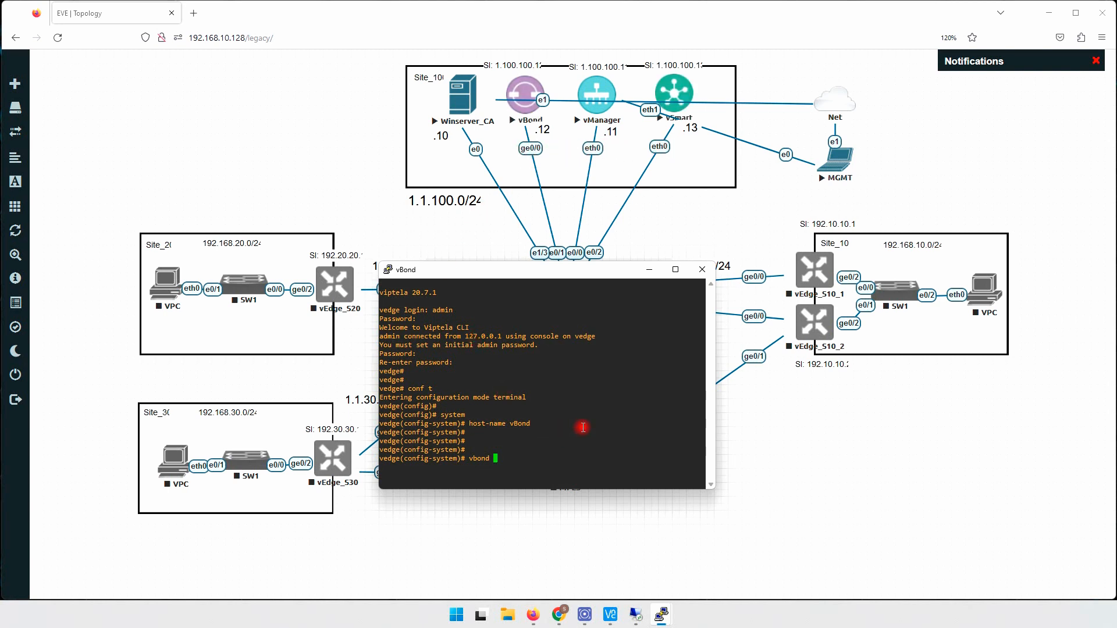
text(1.1.100.12 local)
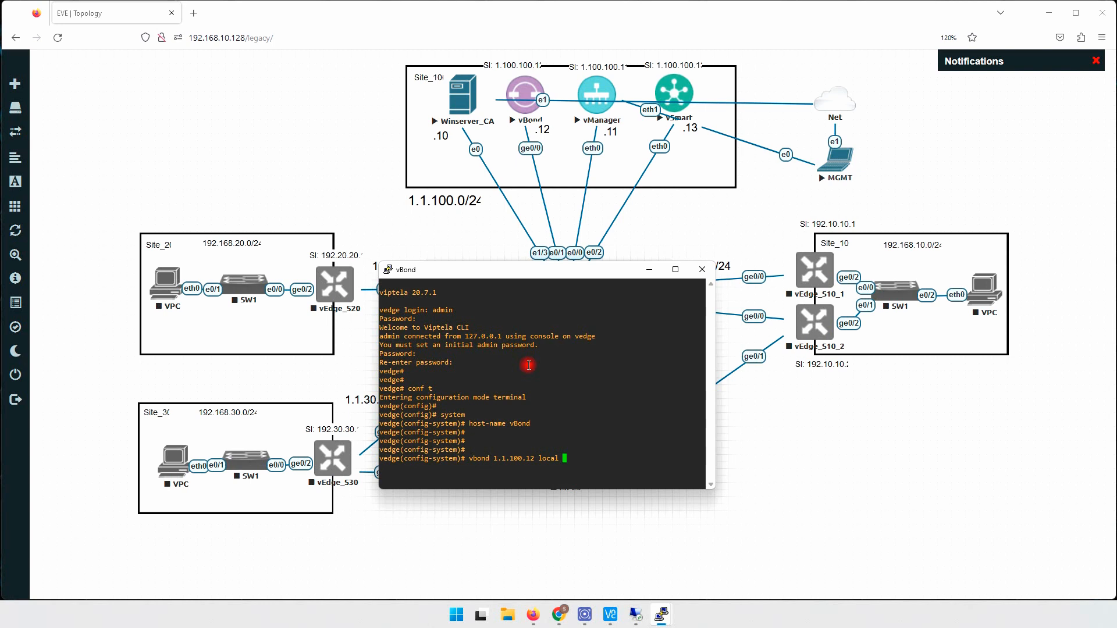
key(Return)
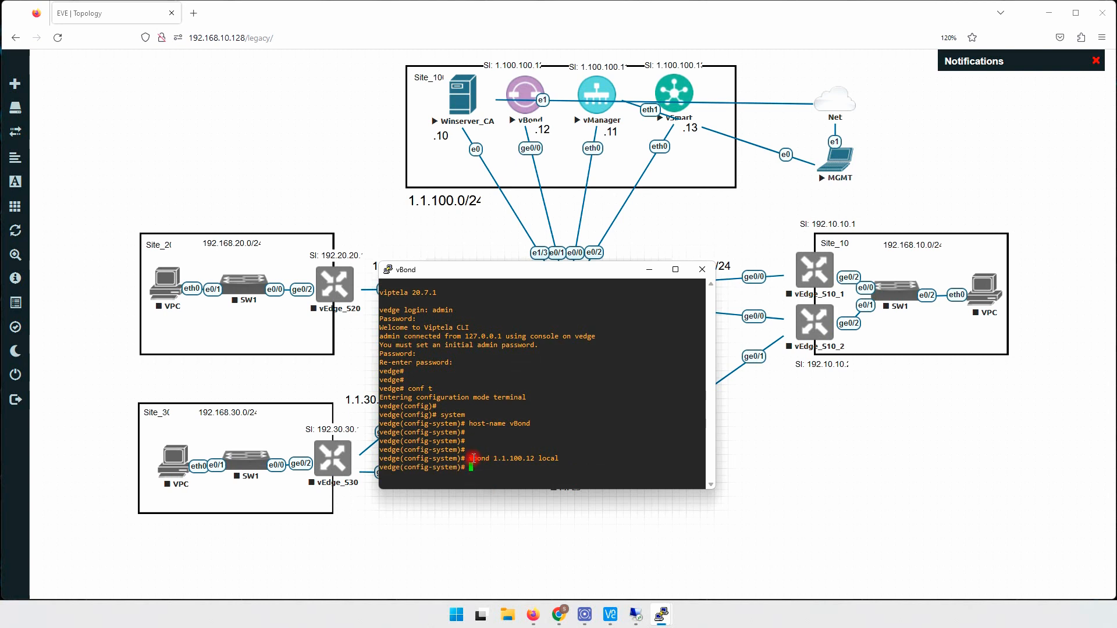
- Set site-id 100 and begin the system-ip command in the vBond console
text(site-id 100)
key(Return)
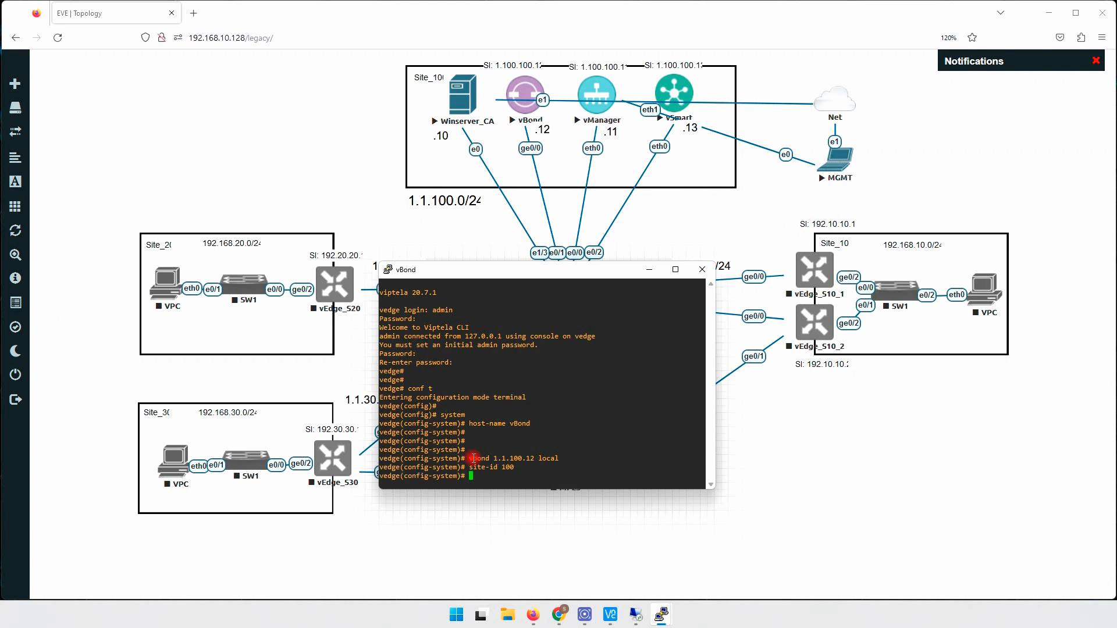
text(system-ip)
drag(469, 476, 503, 477)
click(527, 475)
drag(541, 69, 550, 76)
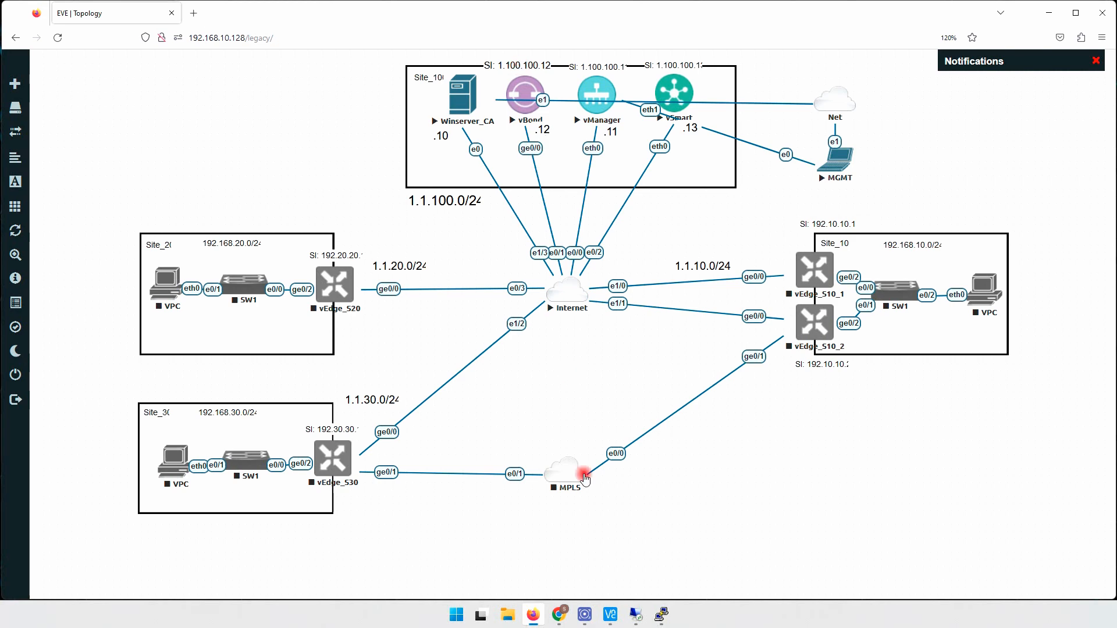
mouse_move(674, 597)
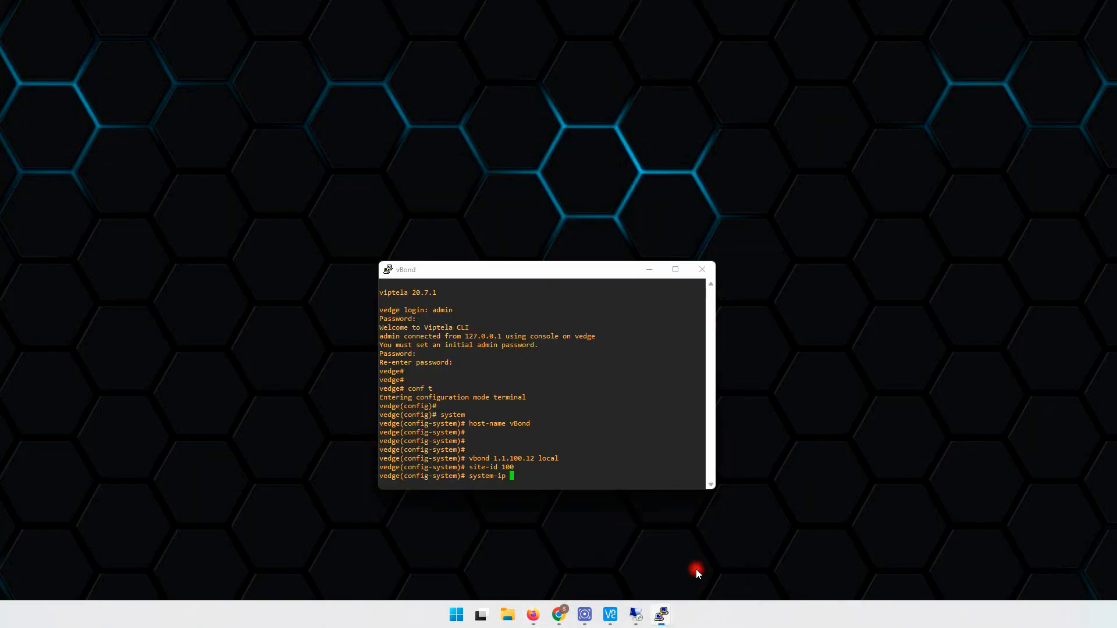
click(697, 567)
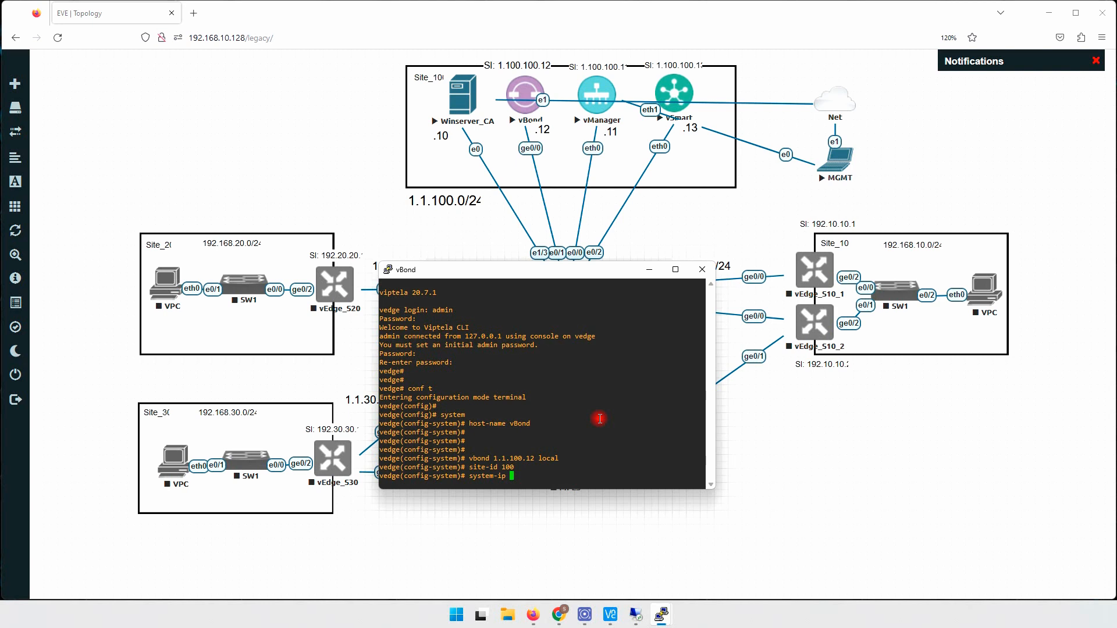
- Set system-ip 1.100.100.12 and organization-name NIP on vBond
text(1.100.100.12)
key(Return)
text(organization-name )
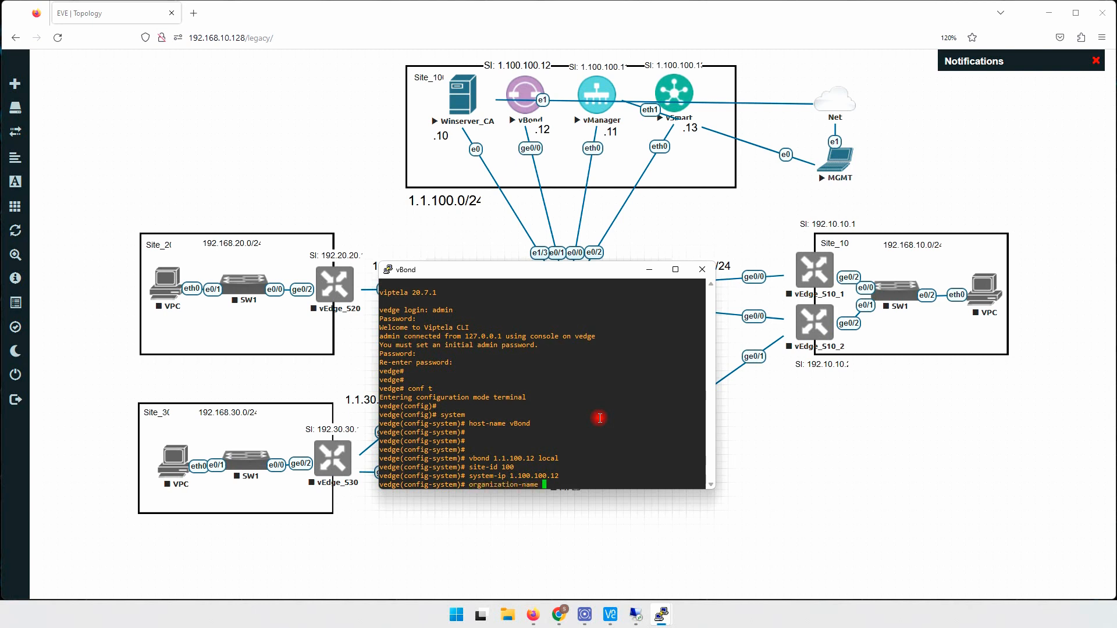
text(NIP)
drag(470, 484, 558, 485)
click(588, 461)
drag(469, 484, 554, 486)
click(584, 469)
key(Return)
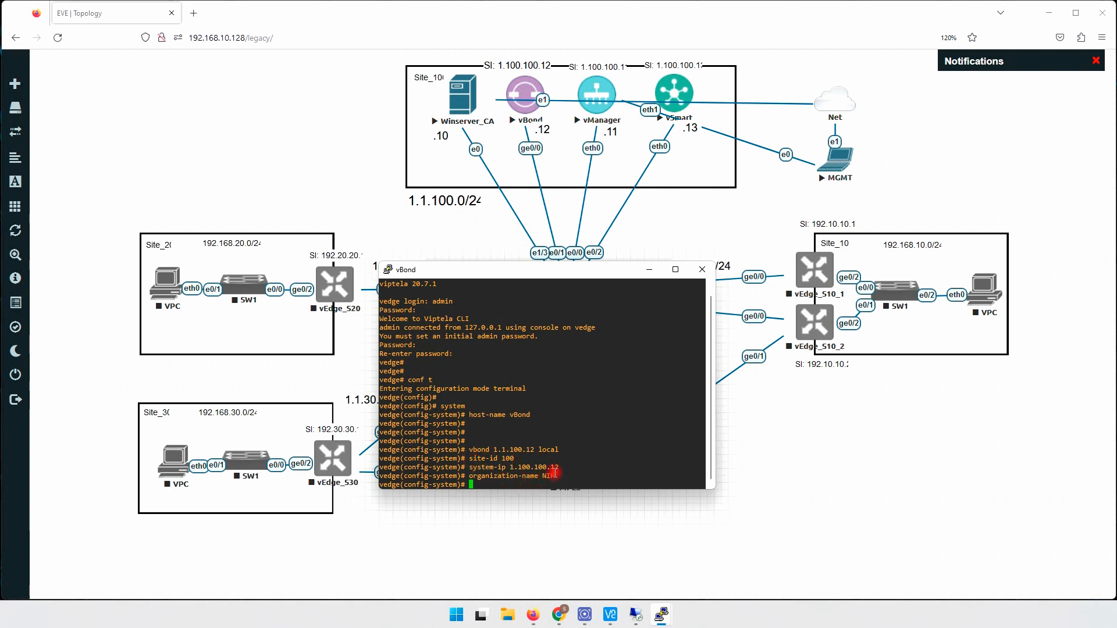
- Review the four system settings entered, then begin the clock timezone command
drag(549, 477, 473, 451)
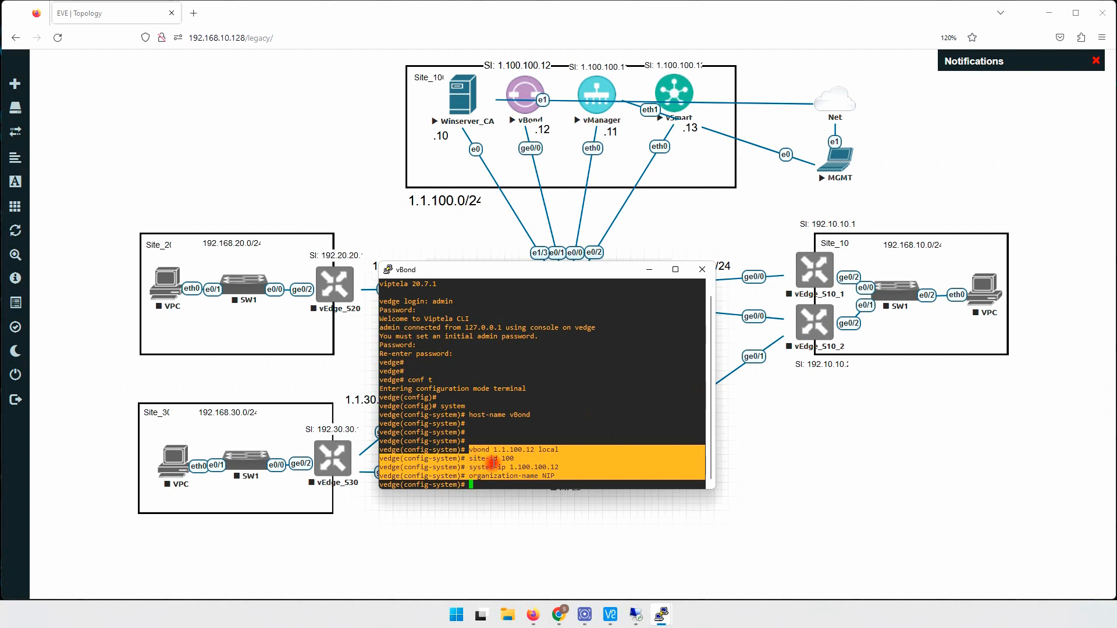
click(476, 453)
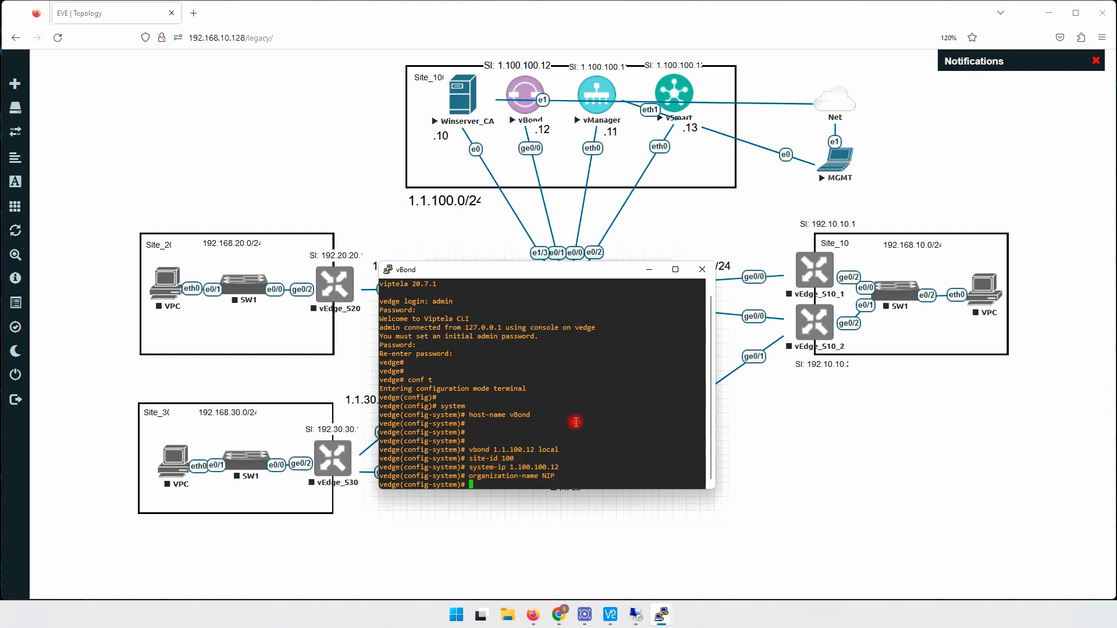
key(Return)
text(clock t)
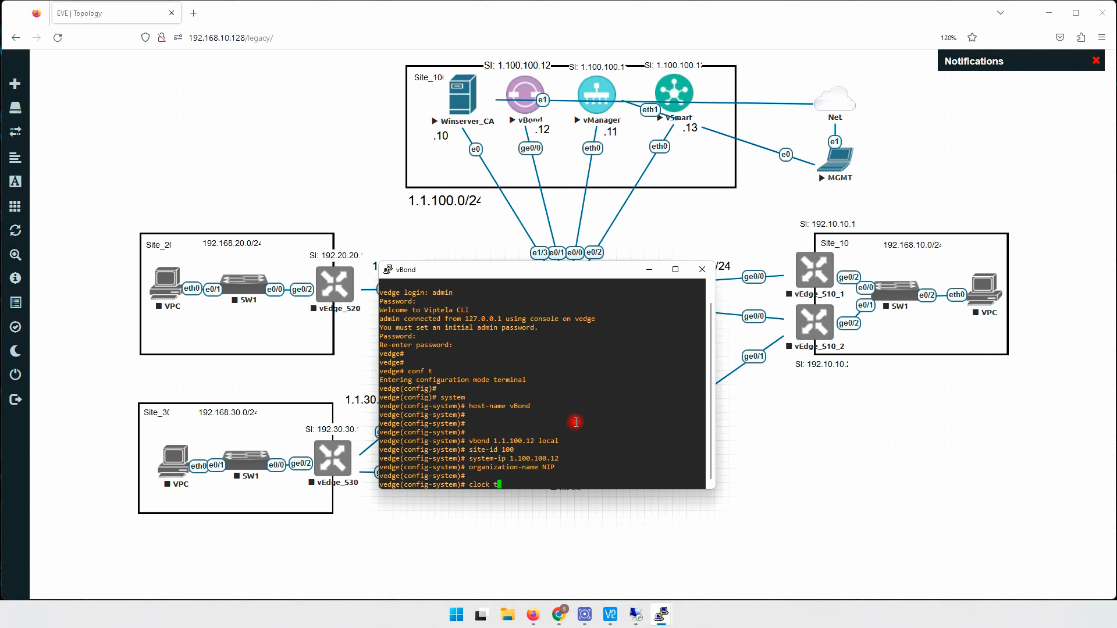
key(Tab)
- Set the clock timezone to America/Bahia and exit system configuration mode
text(America/Bahia)
key(Return)
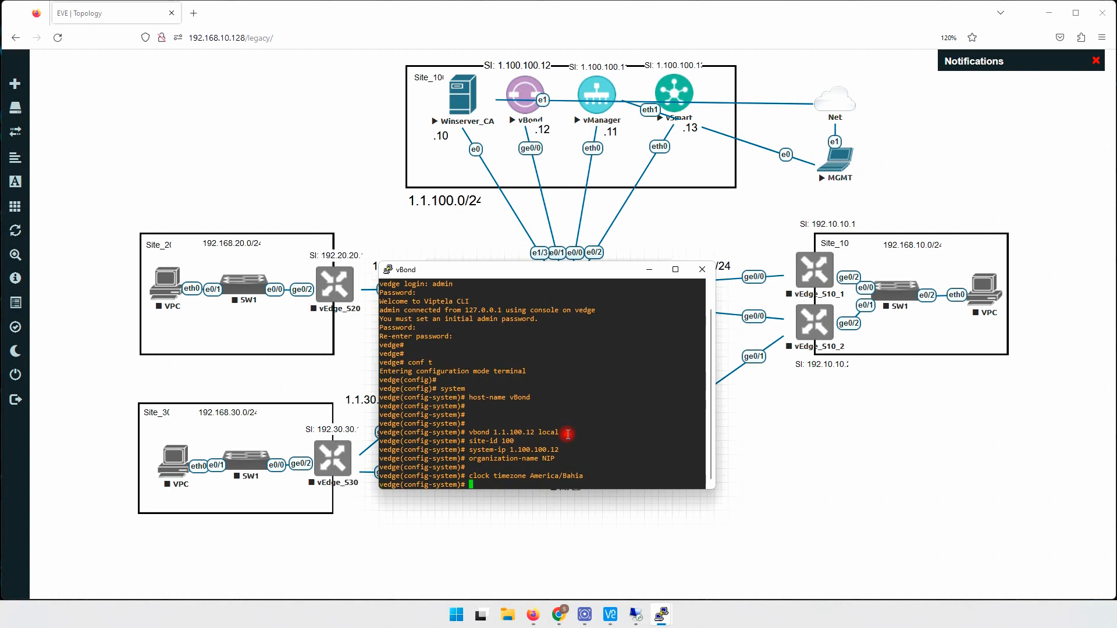
key(Return)
key(Return)
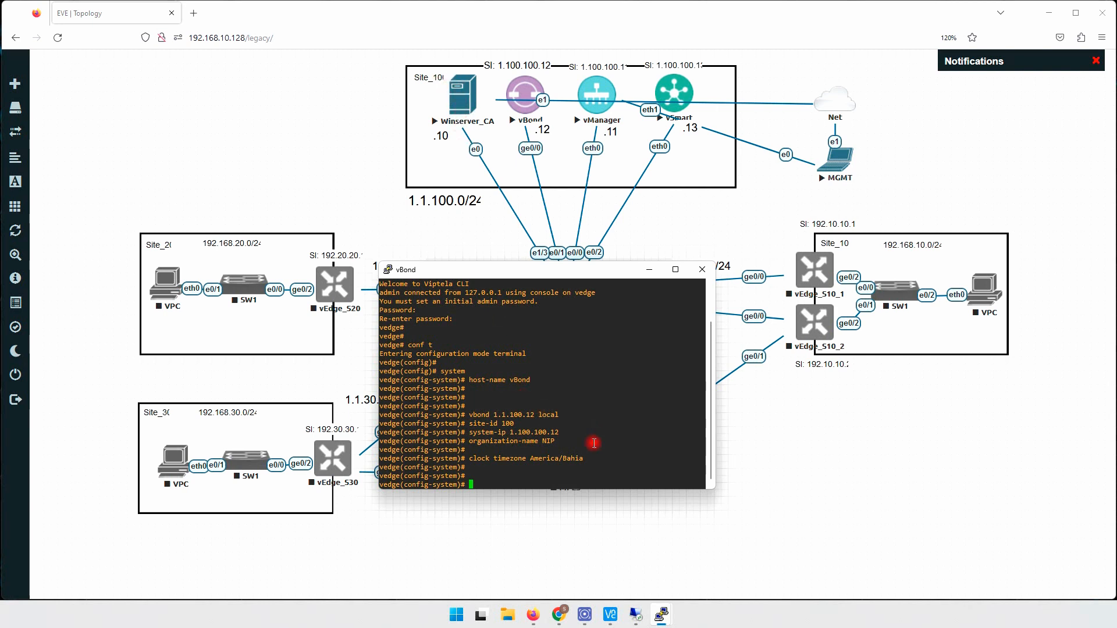
double_click(567, 458)
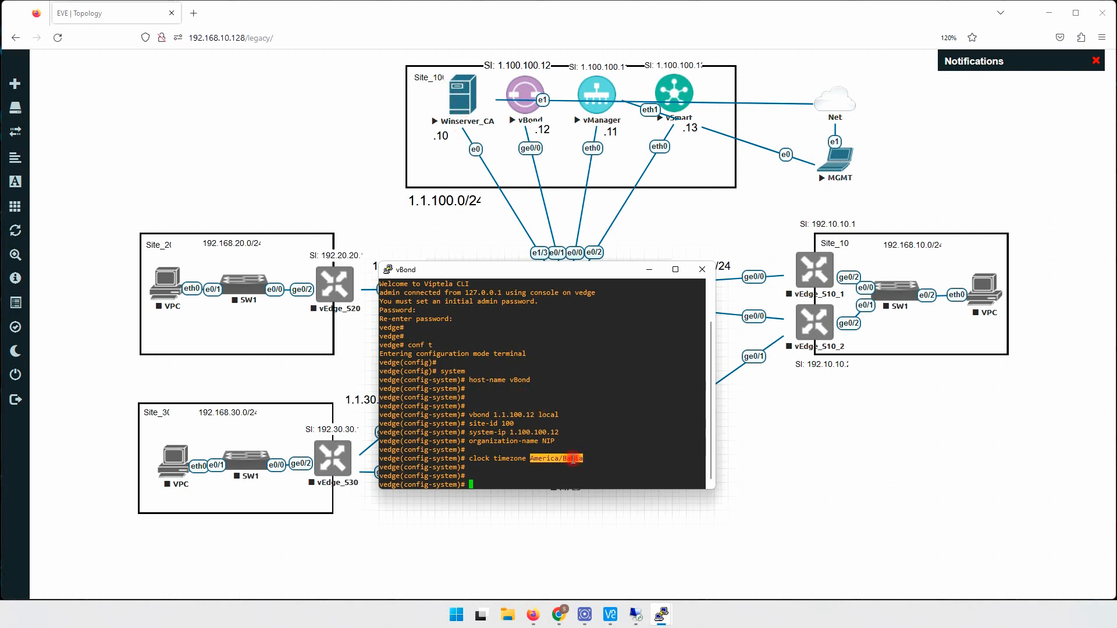
click(567, 458)
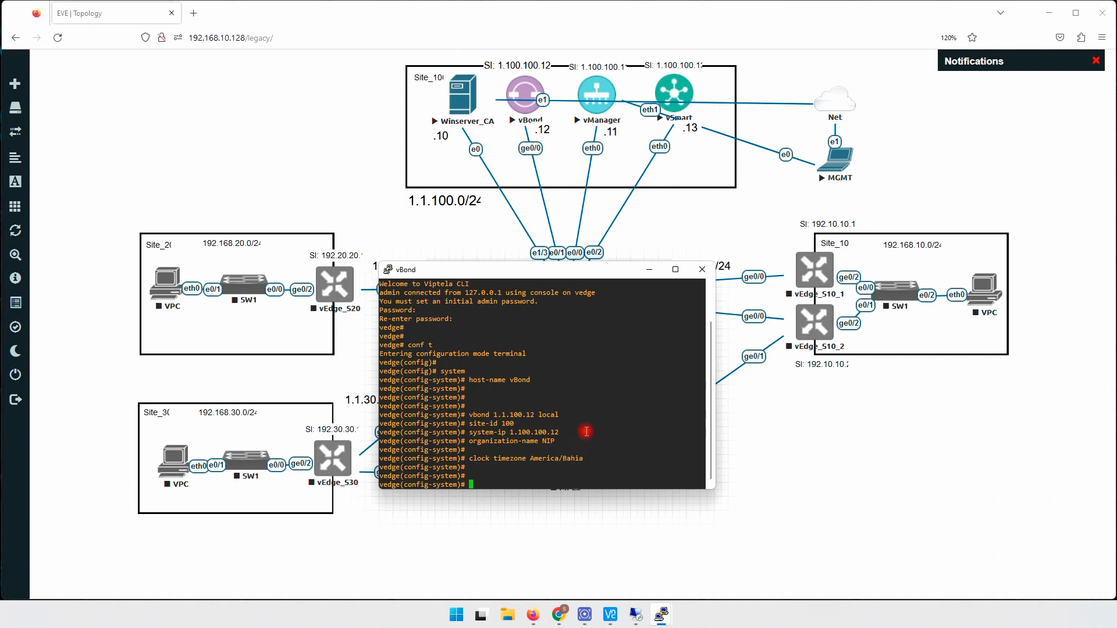
key(Return)
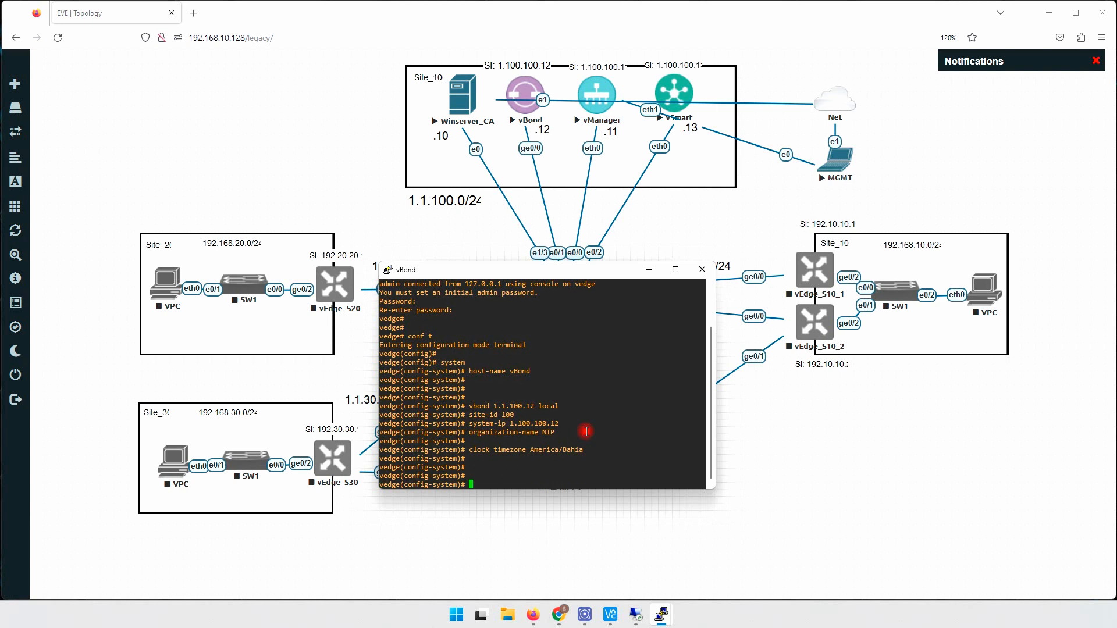
text(ex)
key(Return)
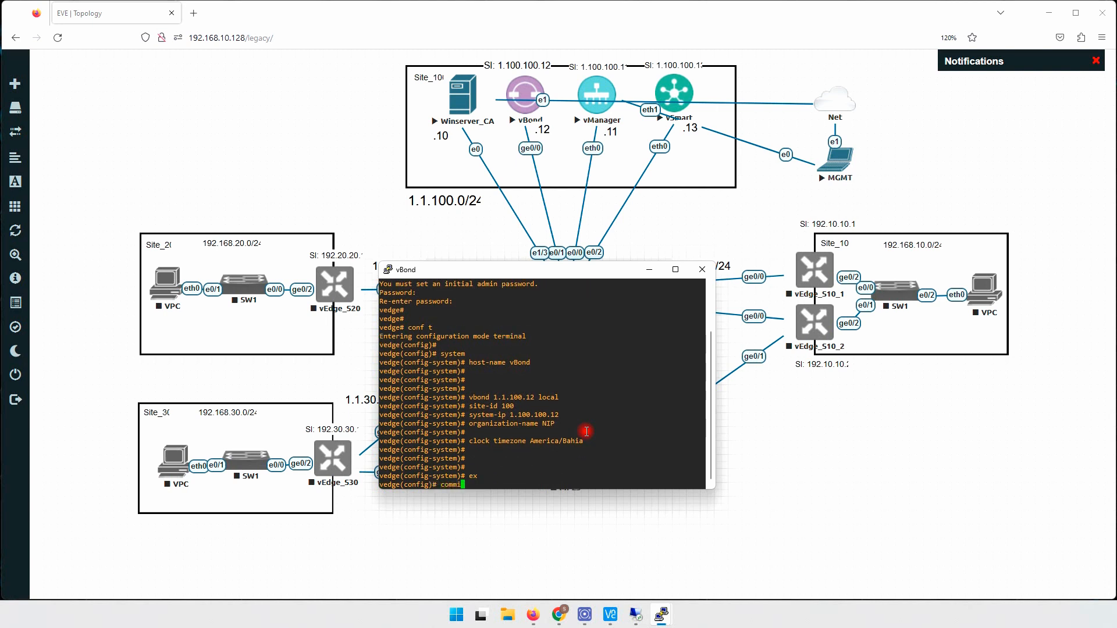
key(Return)
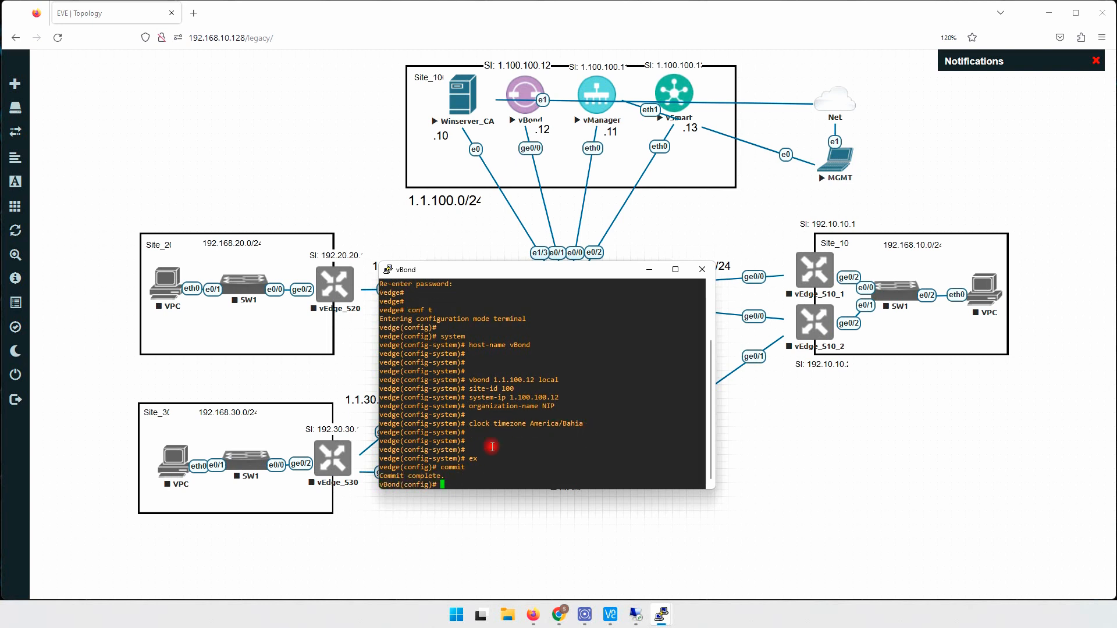
drag(386, 486, 399, 488)
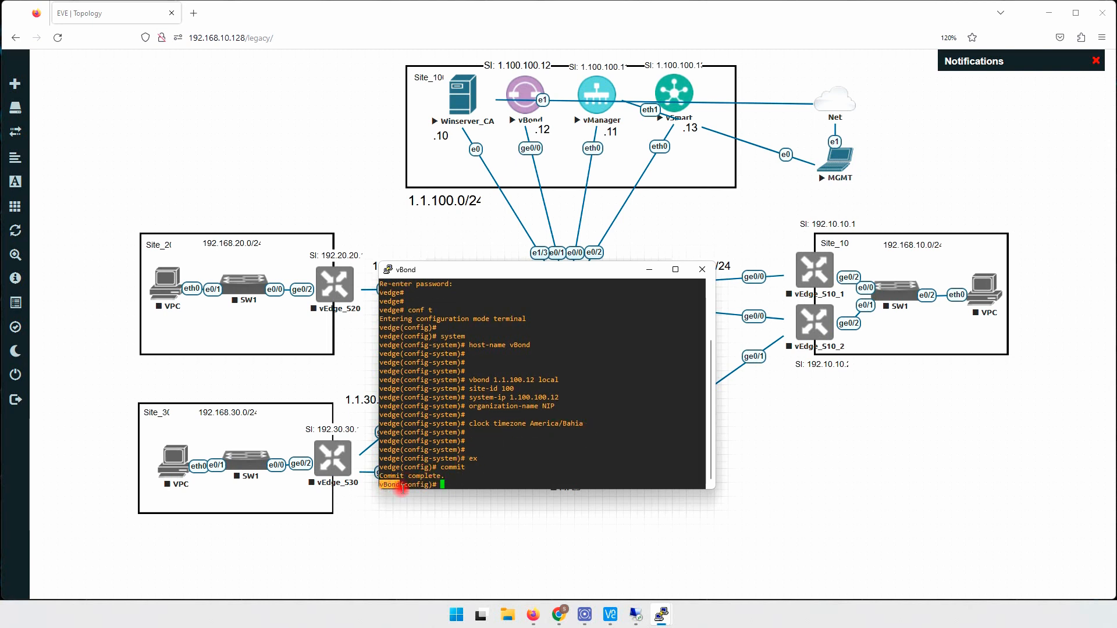
drag(381, 474, 445, 473)
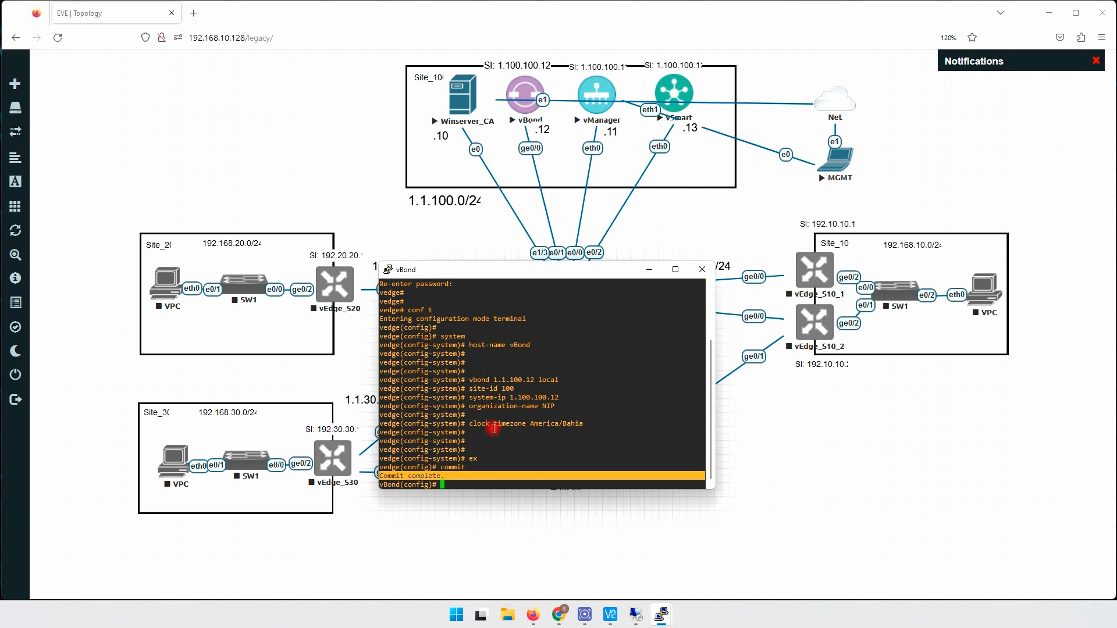
click(635, 382)
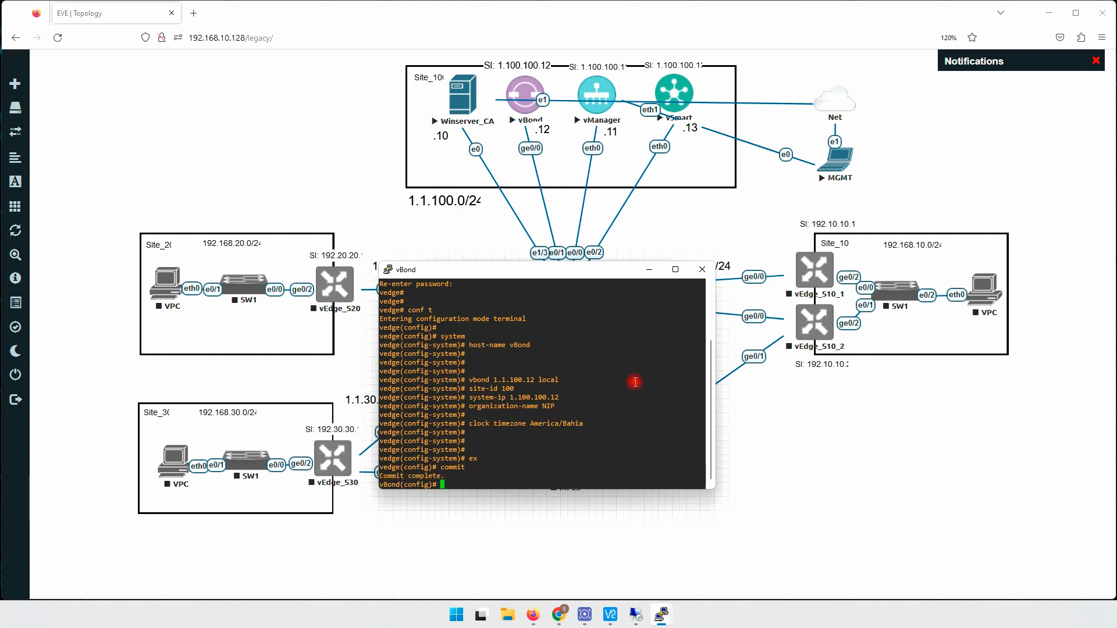
key(Return)
key(Return)
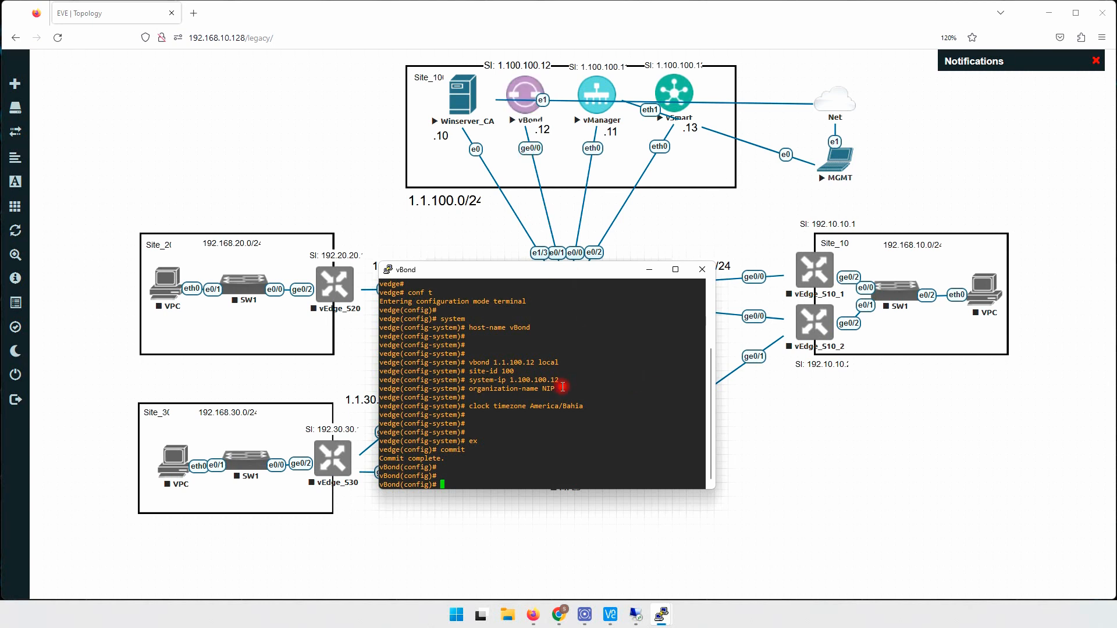
- Page through the running config with 'do sh run', marking vpn 0, vpn 512 and tunnel-interface lines
key(Return)
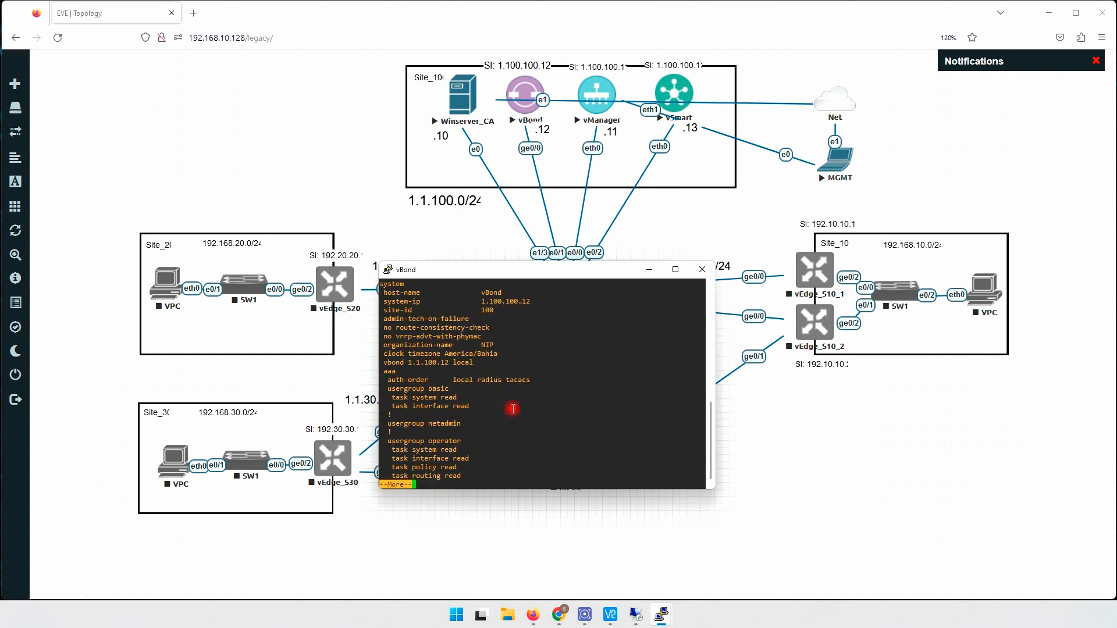
key(space)
key(space)
key(space)
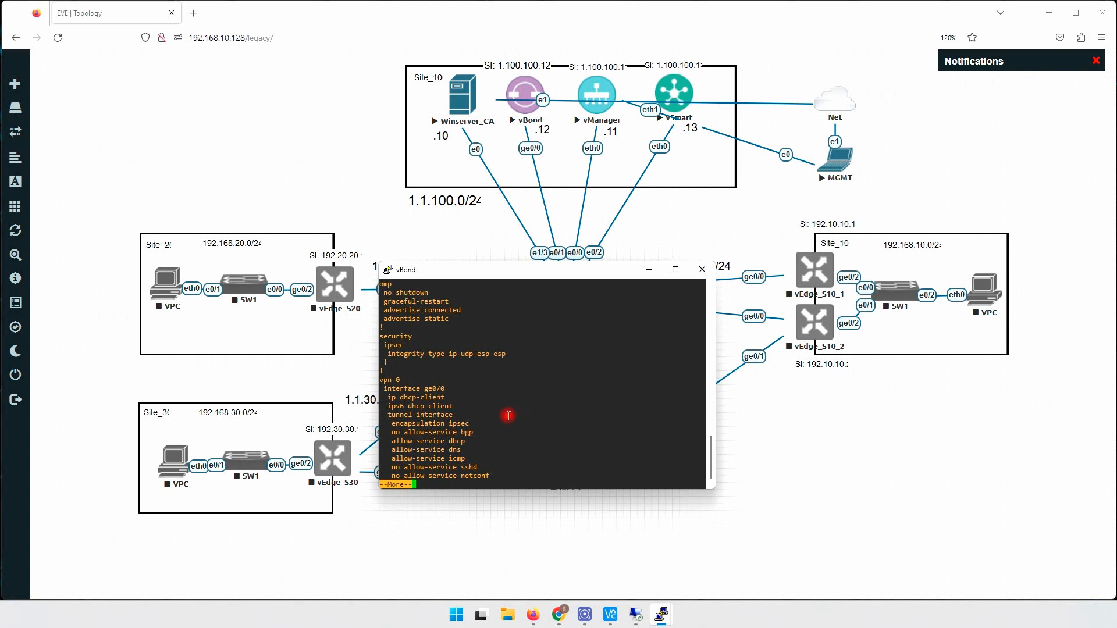
key(space)
scroll(492, 378, up, 6)
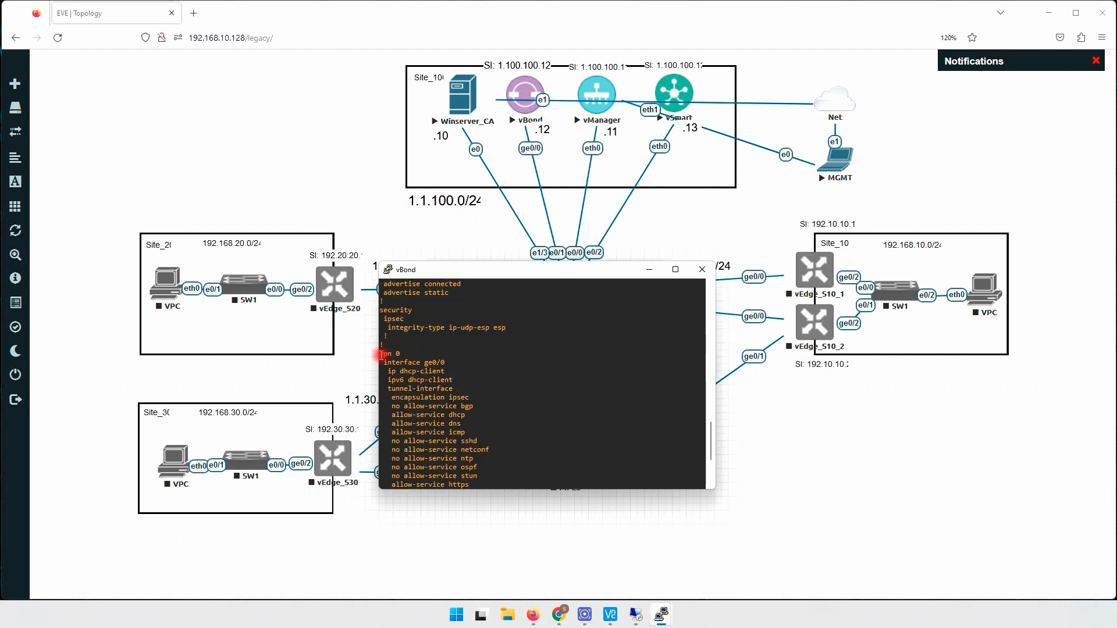
triple_click(401, 354)
scroll(401, 354, down, 4)
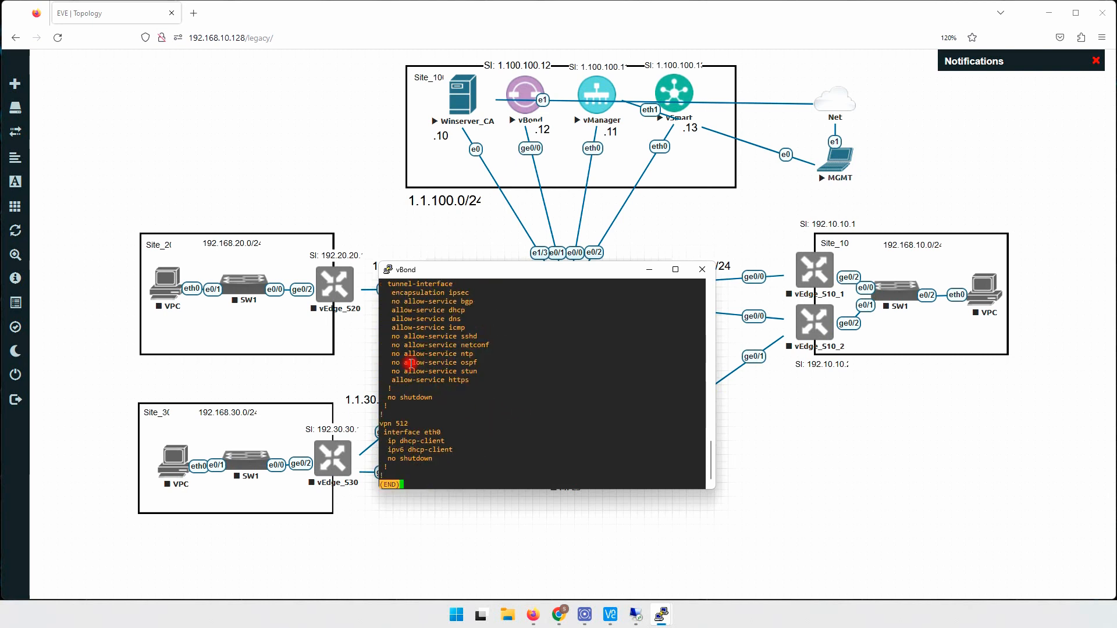
triple_click(414, 425)
scroll(413, 418, up, 4)
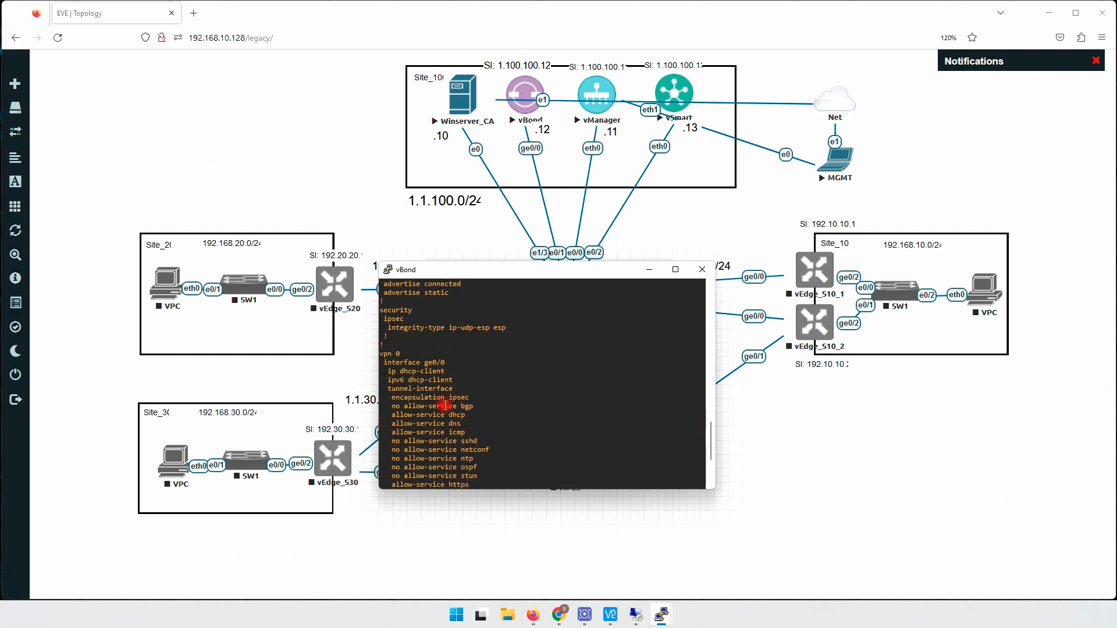
scroll(410, 410, down, 4)
scroll(410, 407, up, 4)
triple_click(407, 354)
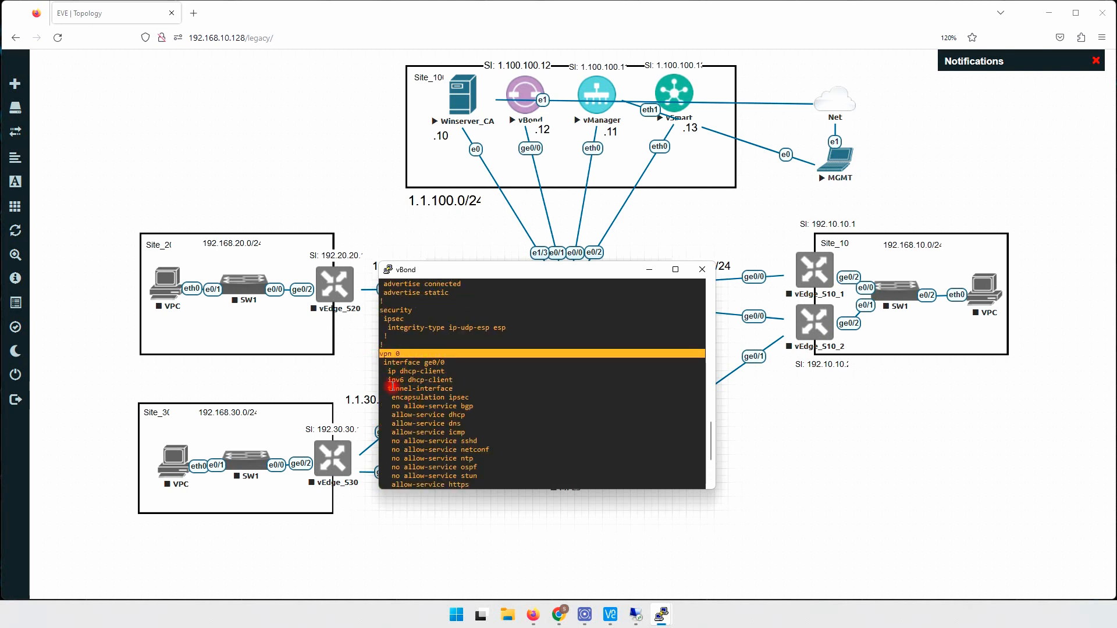
drag(385, 389, 481, 395)
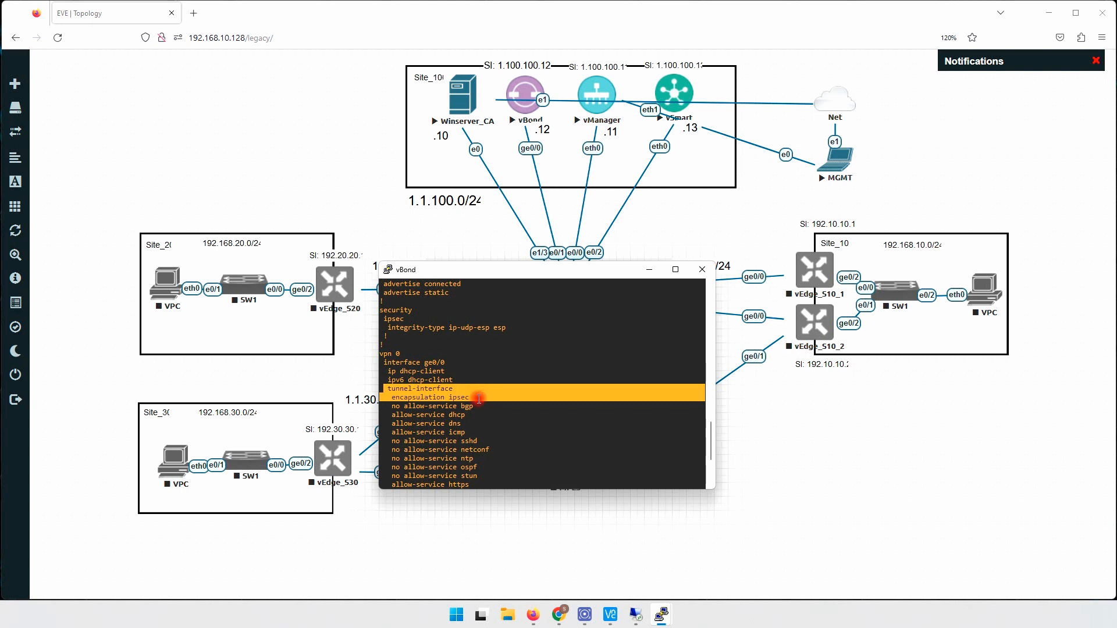
click(411, 394)
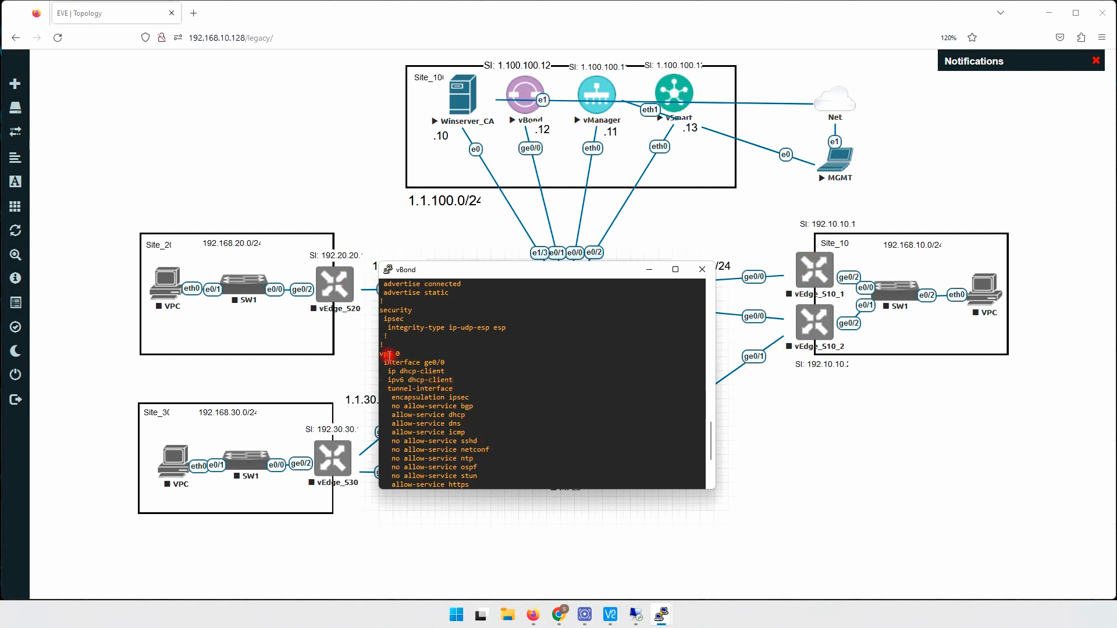
- Relate vpn 0 interface ge0/0 to vBond's .12 topology address, check vpn 512, and quit the pager
drag(381, 353, 403, 355)
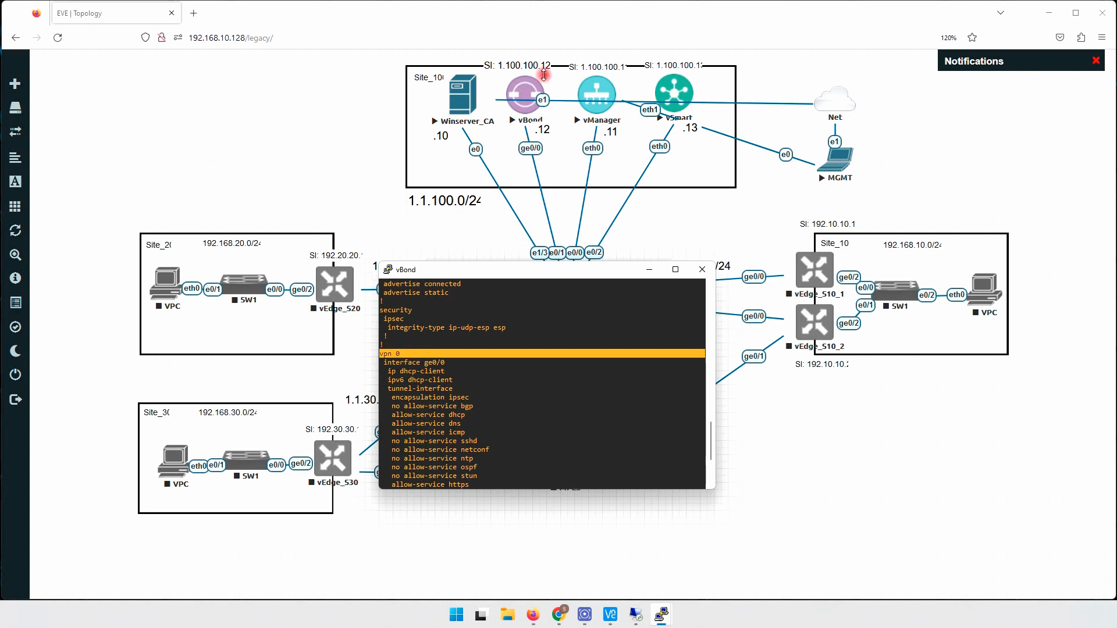
click(524, 99)
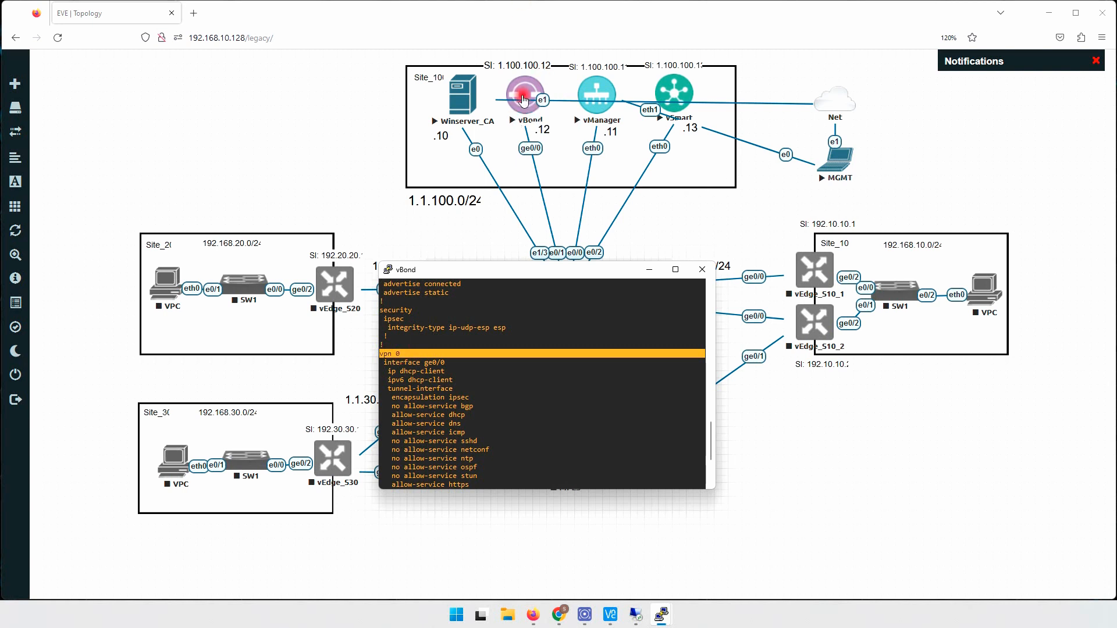
click(551, 128)
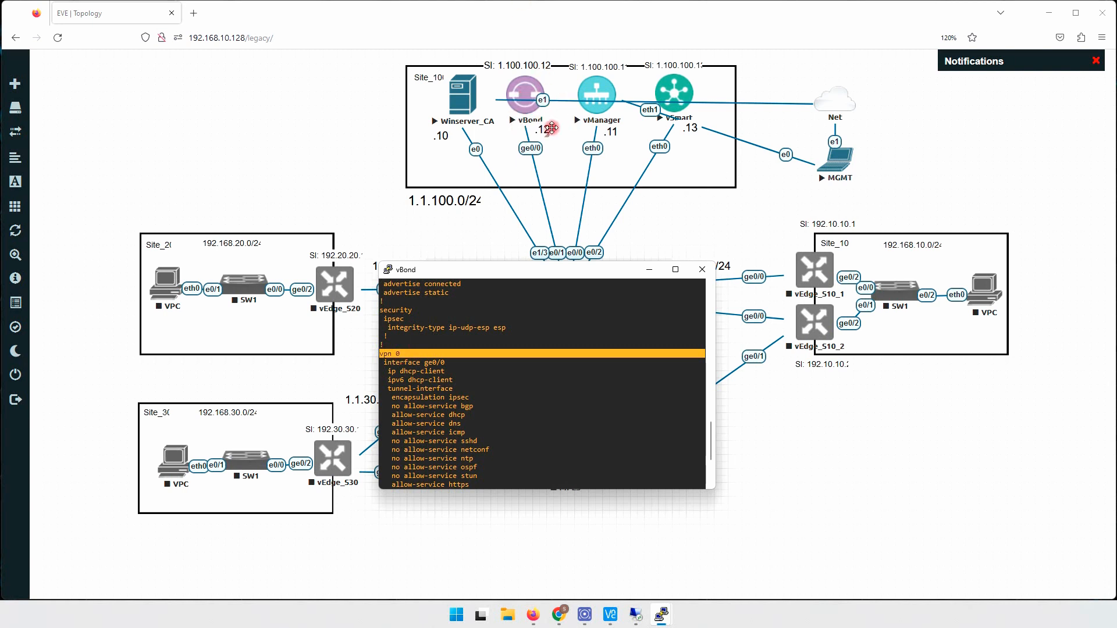
click(526, 108)
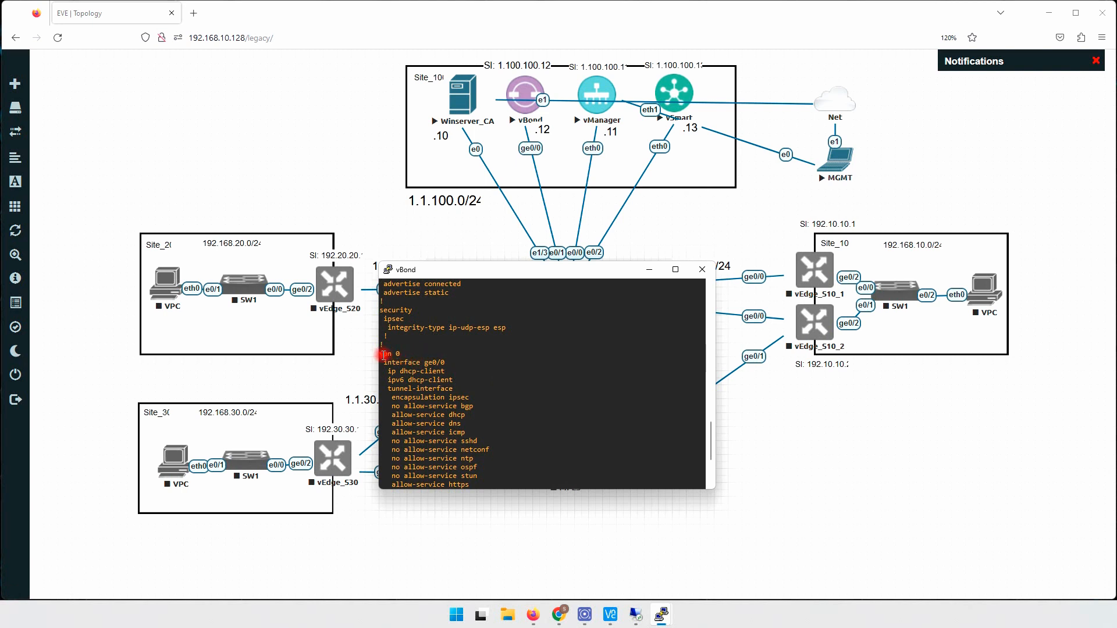
drag(380, 354, 451, 361)
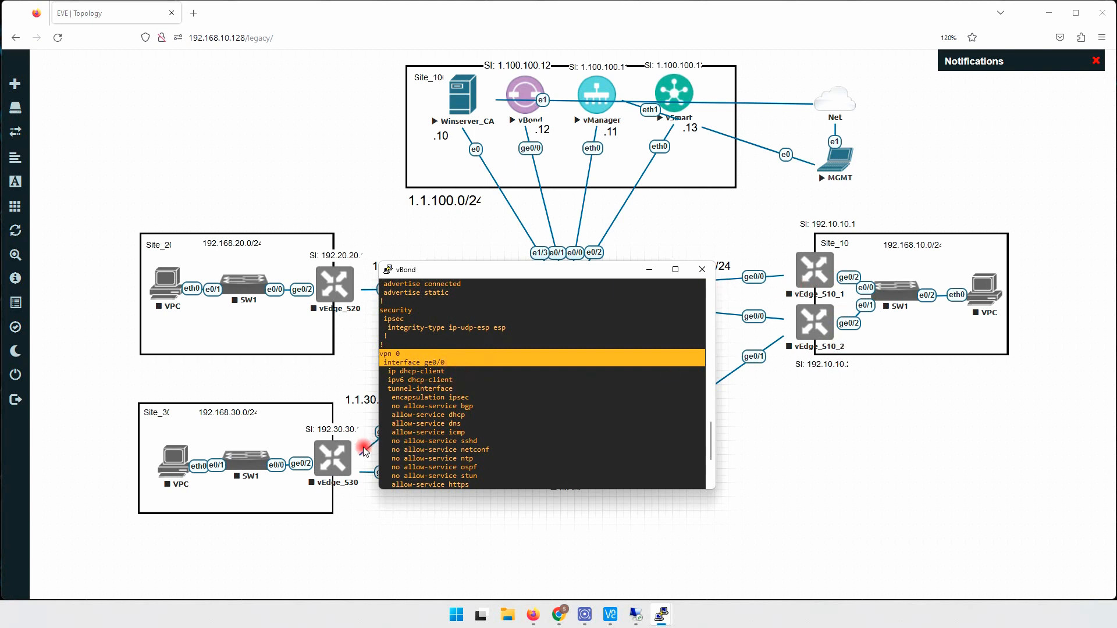
scroll(474, 378, down, 4)
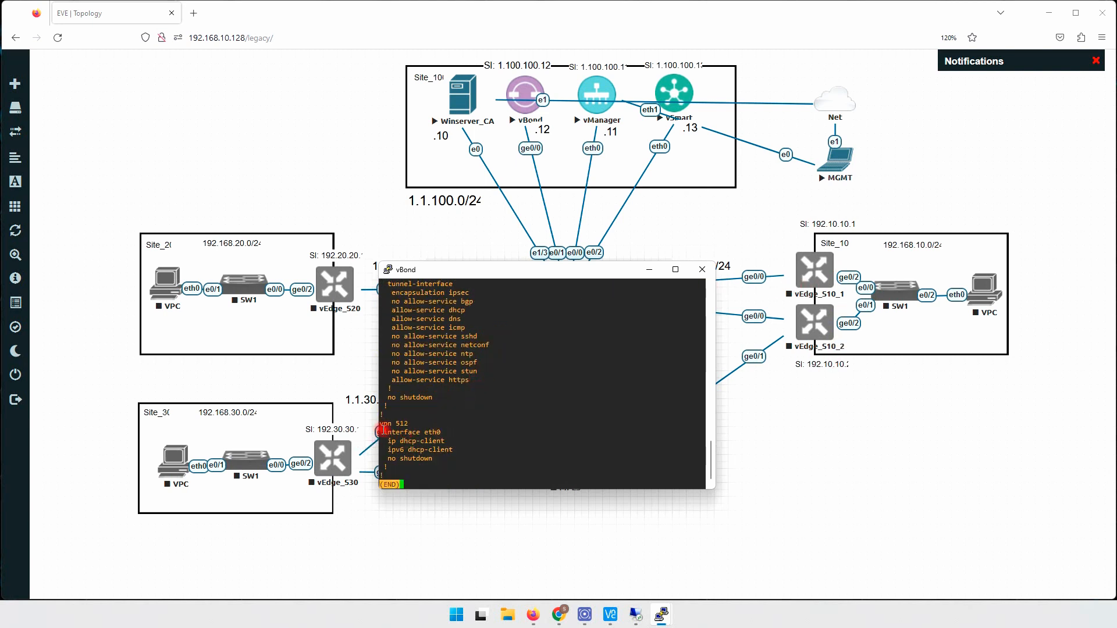
triple_click(384, 428)
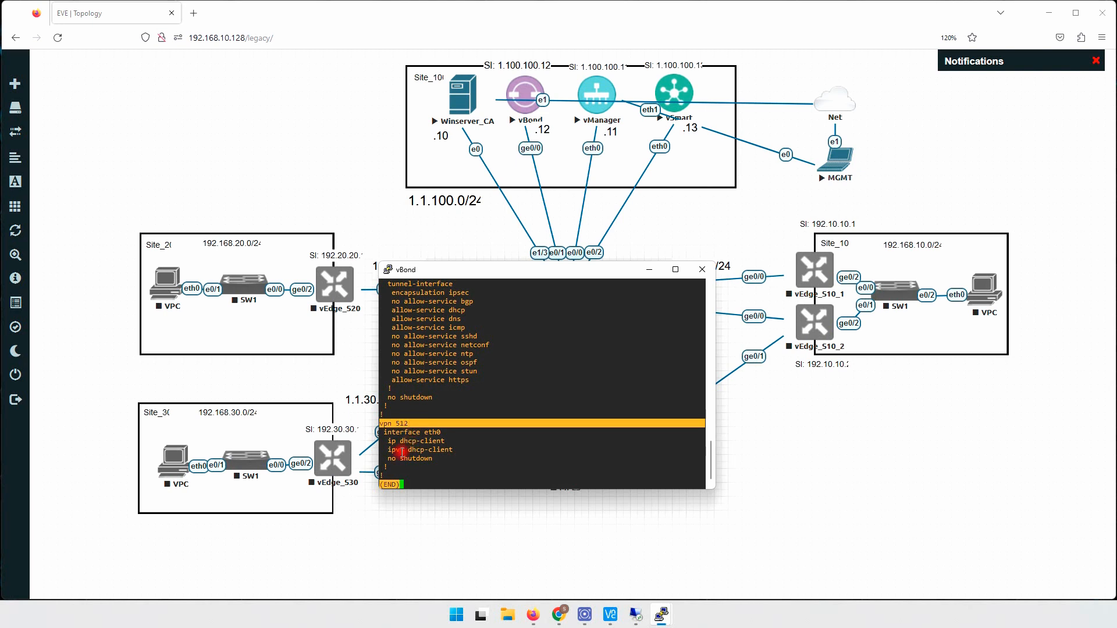
click(482, 412)
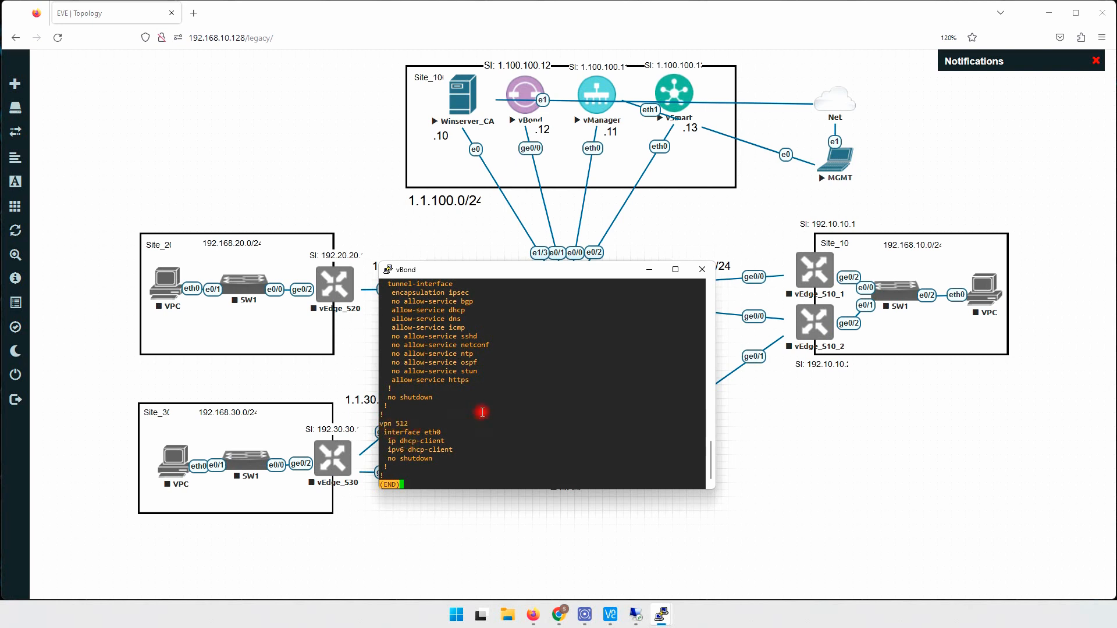
key(q)
scroll(487, 415, up, 4)
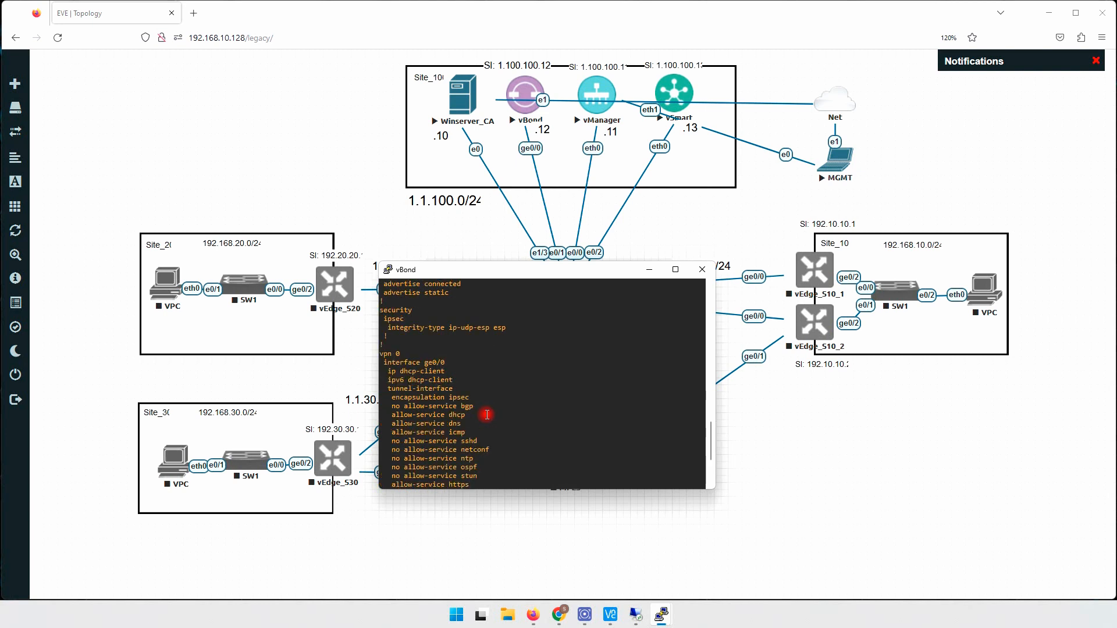
scroll(487, 415, down, 4)
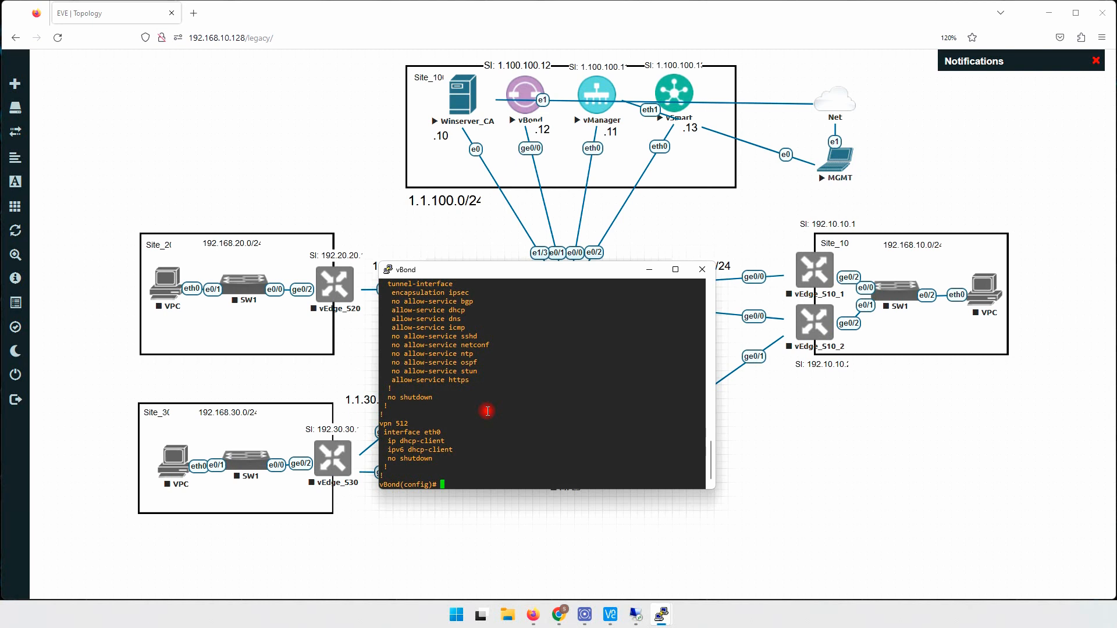
scroll(487, 411, up, 4)
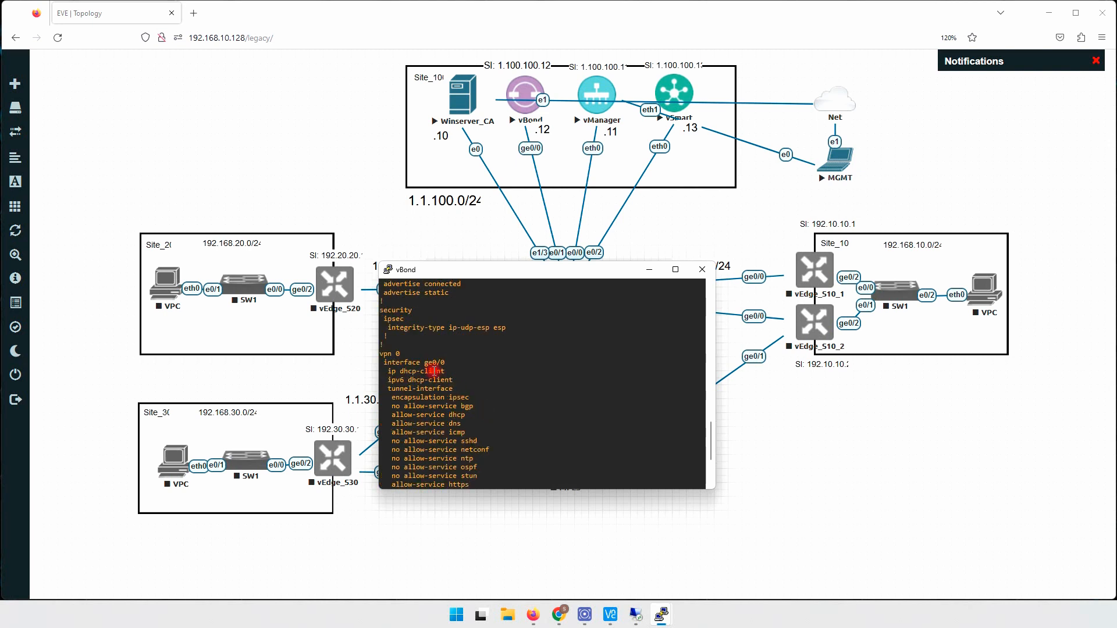
drag(380, 354, 456, 363)
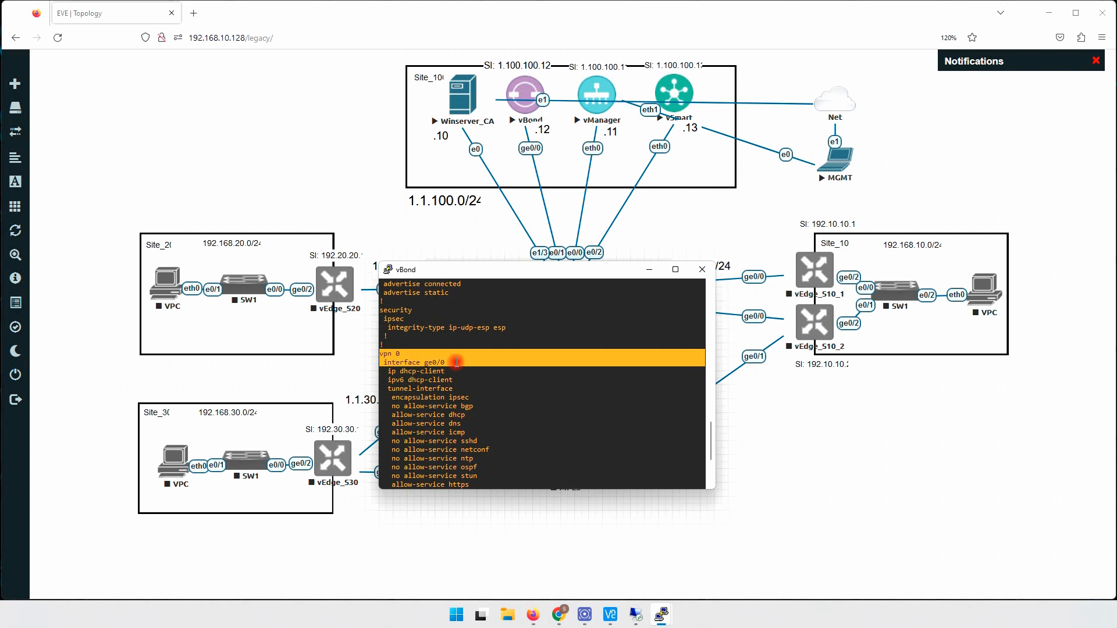
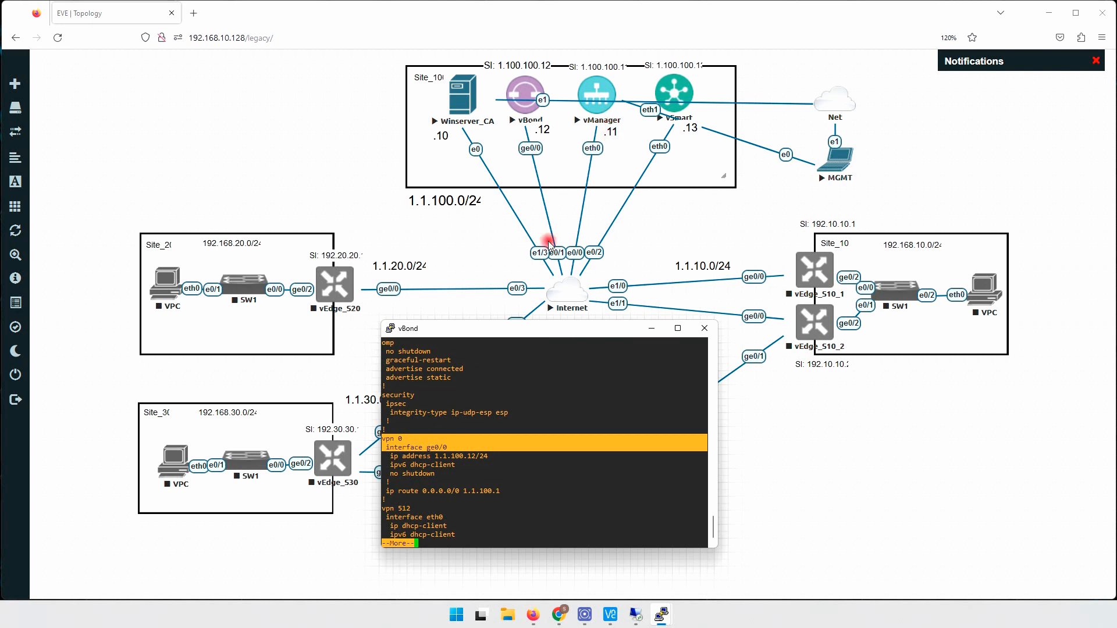
- Page through the rest of vBond's running config, highlighting the vpn 0 ge0/0 and vpn 512 lines
drag(385, 445, 453, 446)
click(466, 473)
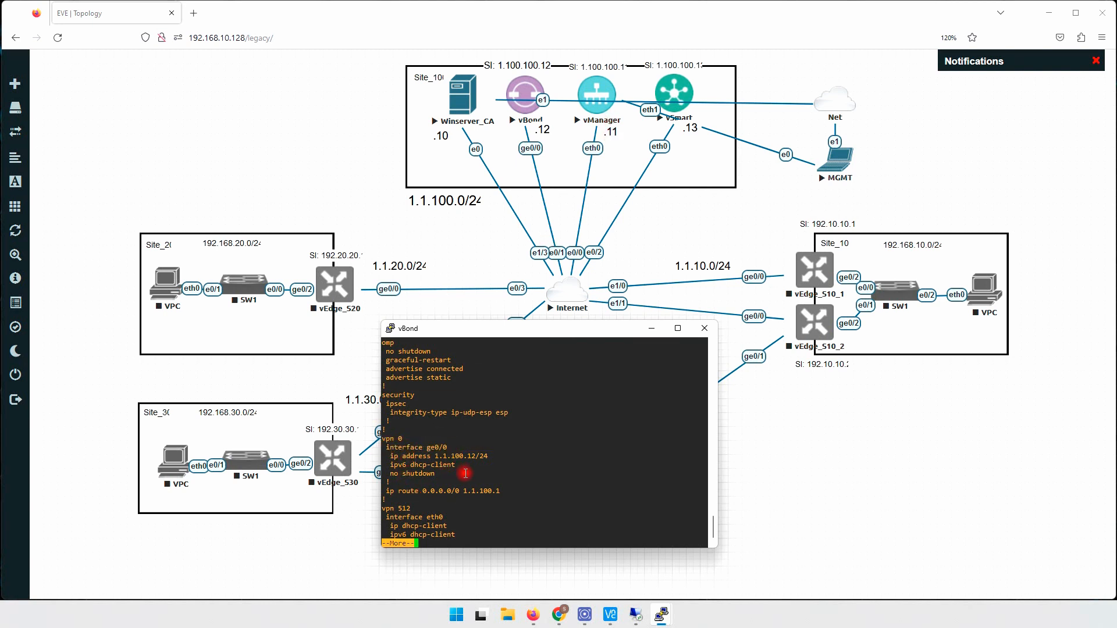
key(space)
drag(385, 482, 425, 486)
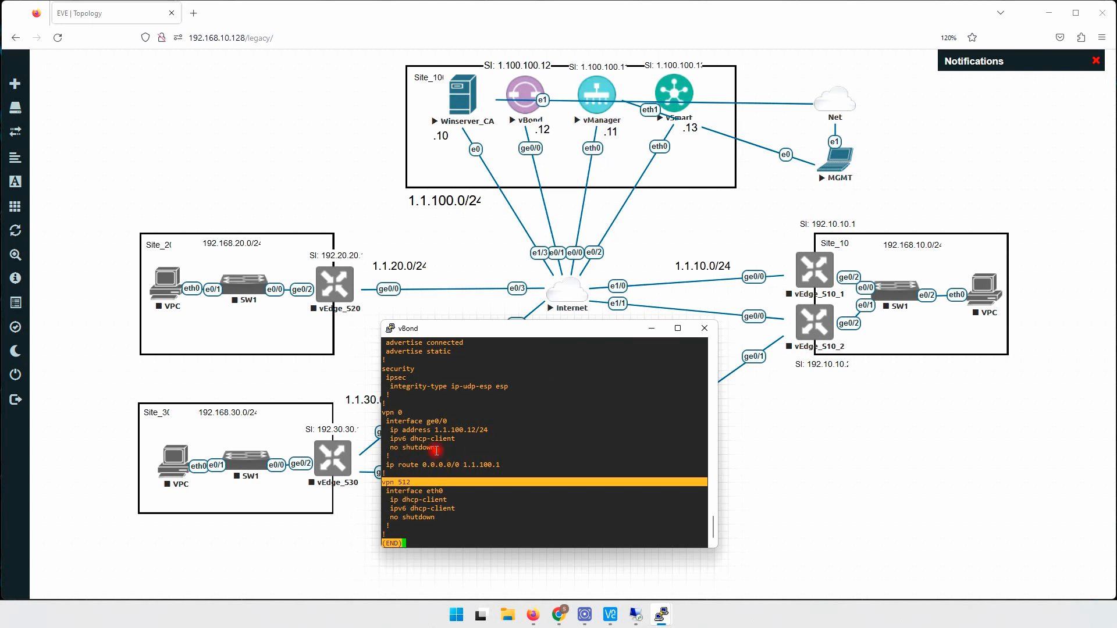
triple_click(413, 412)
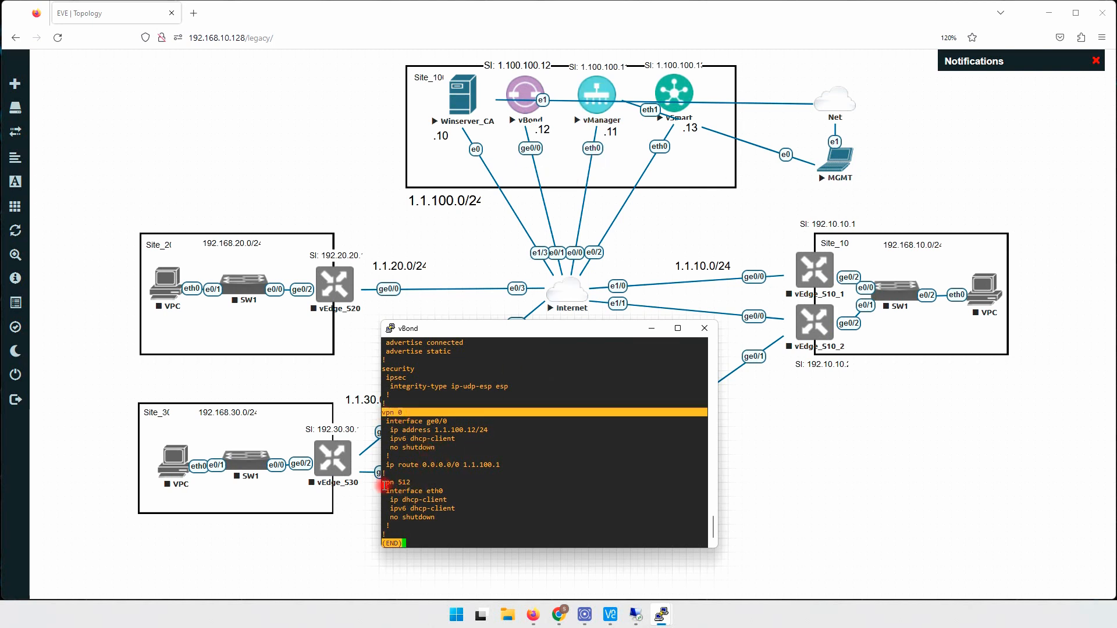
triple_click(422, 481)
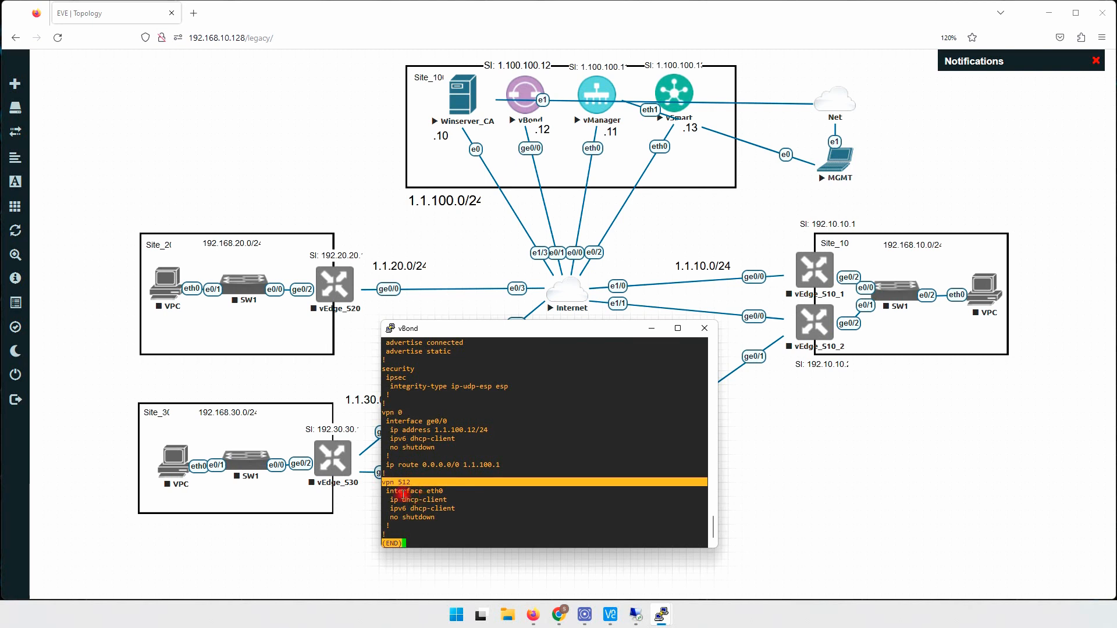
click(456, 504)
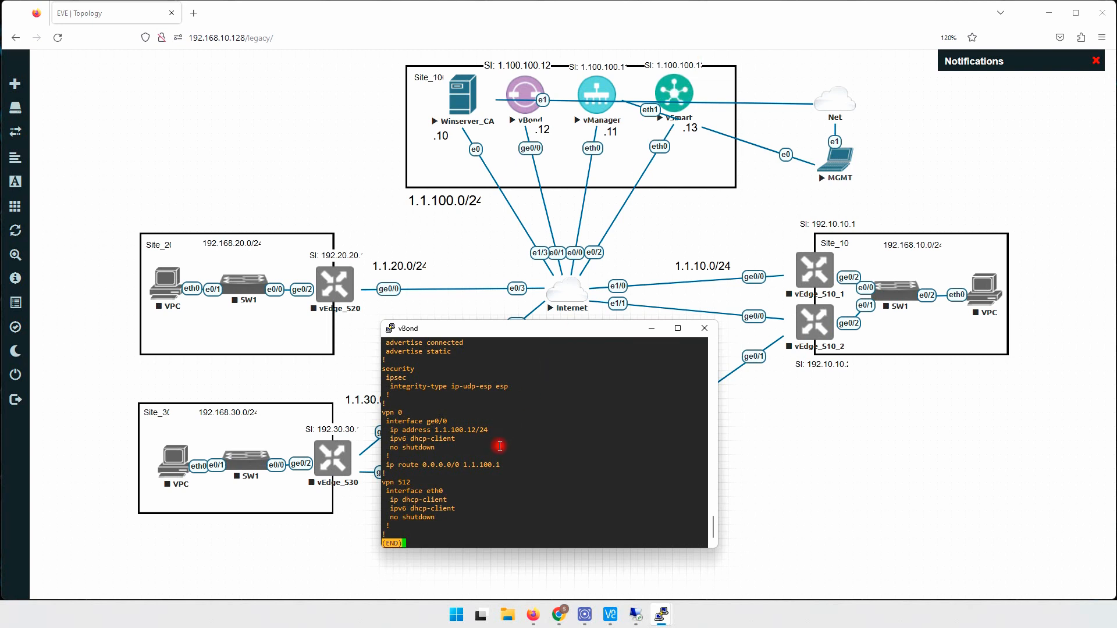
- Quit the config pager, mark vpn 512 once more, and return to the lab topology
key(q)
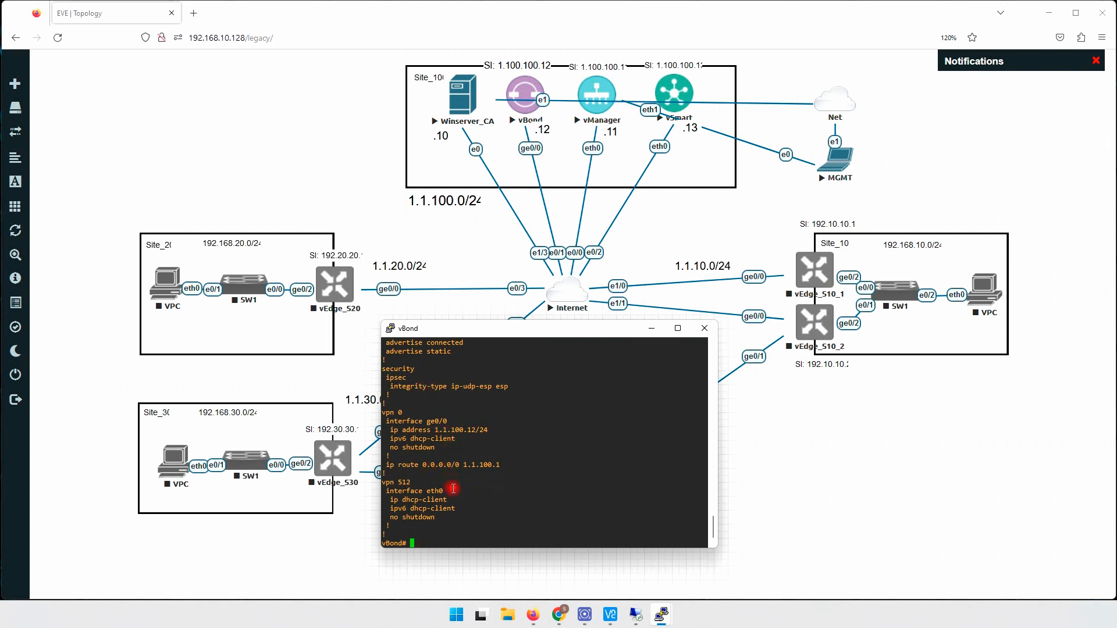
triple_click(388, 482)
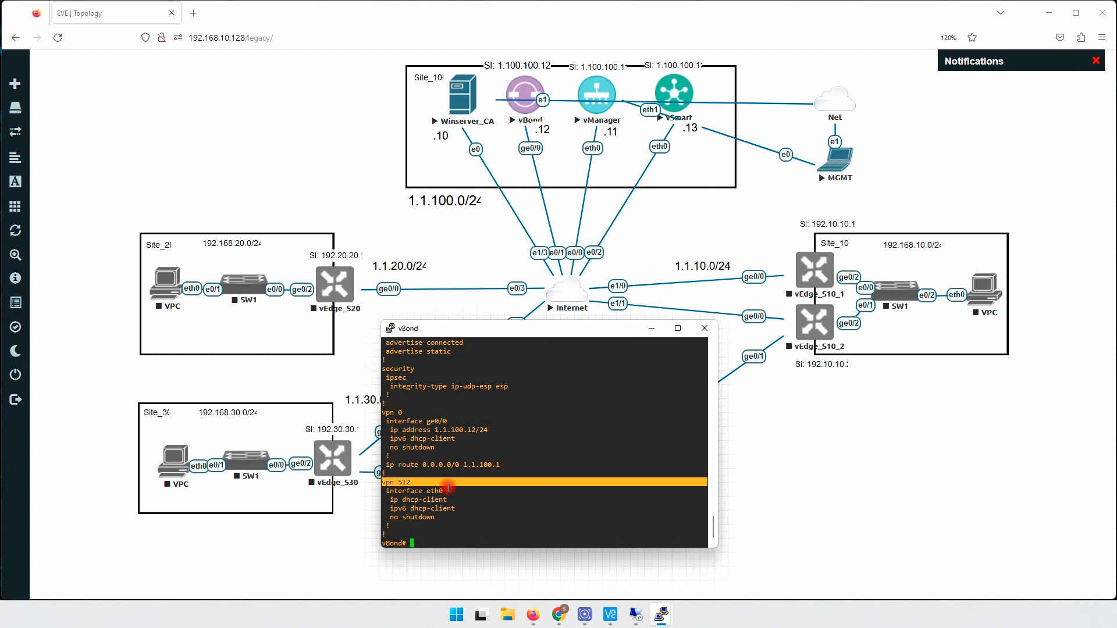
click(453, 496)
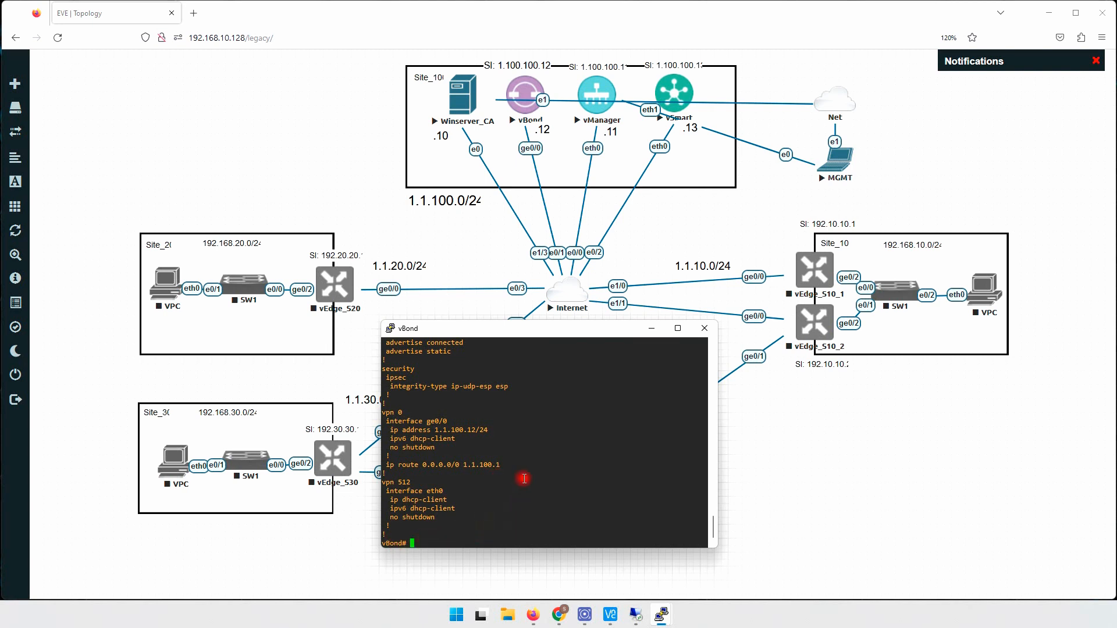
click(793, 475)
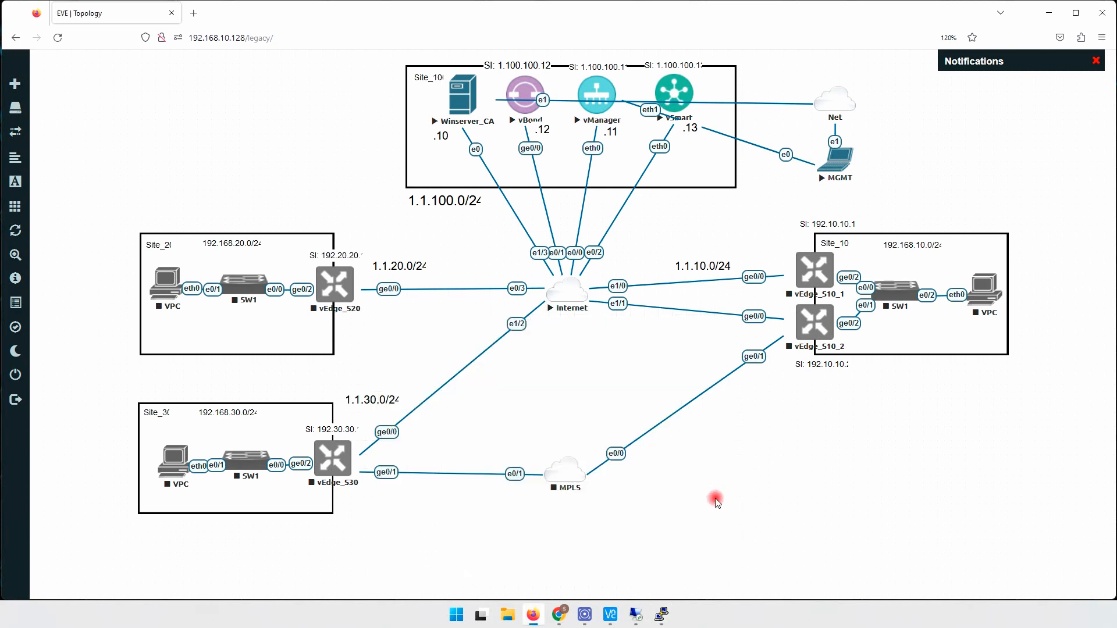
- Wake the vManager console to its login prompt
mouse_move(655, 605)
click(637, 582)
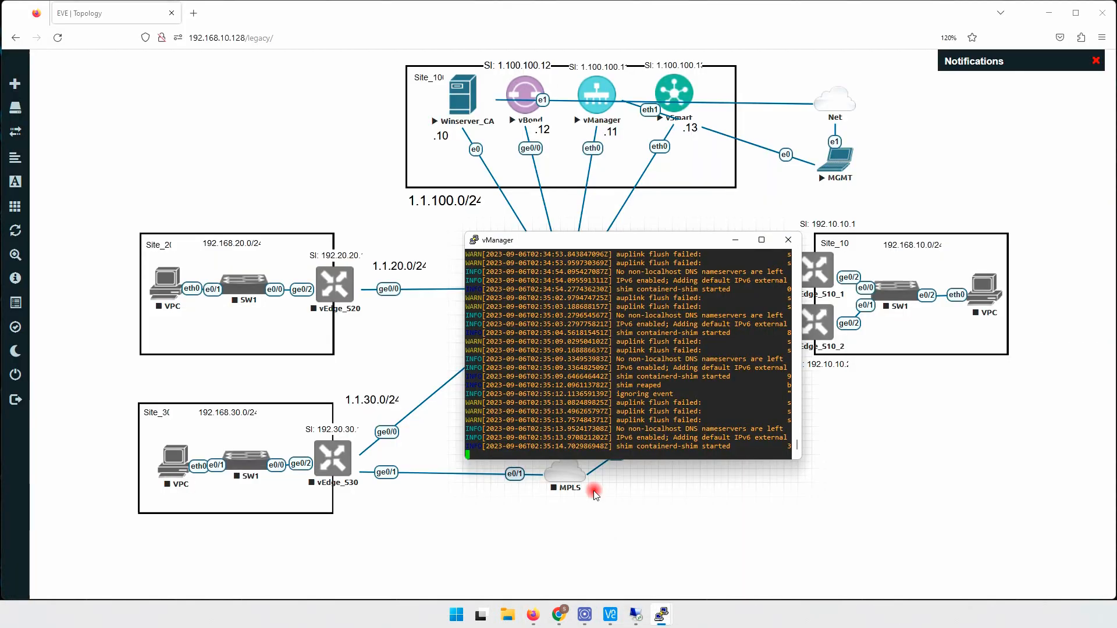
key(Return)
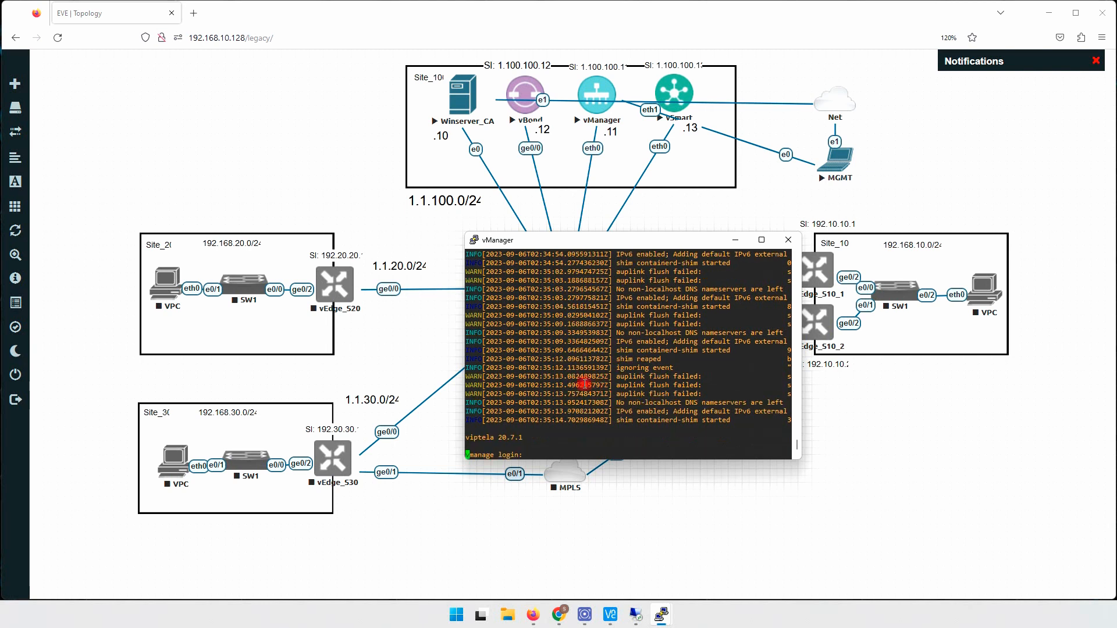
key(Return)
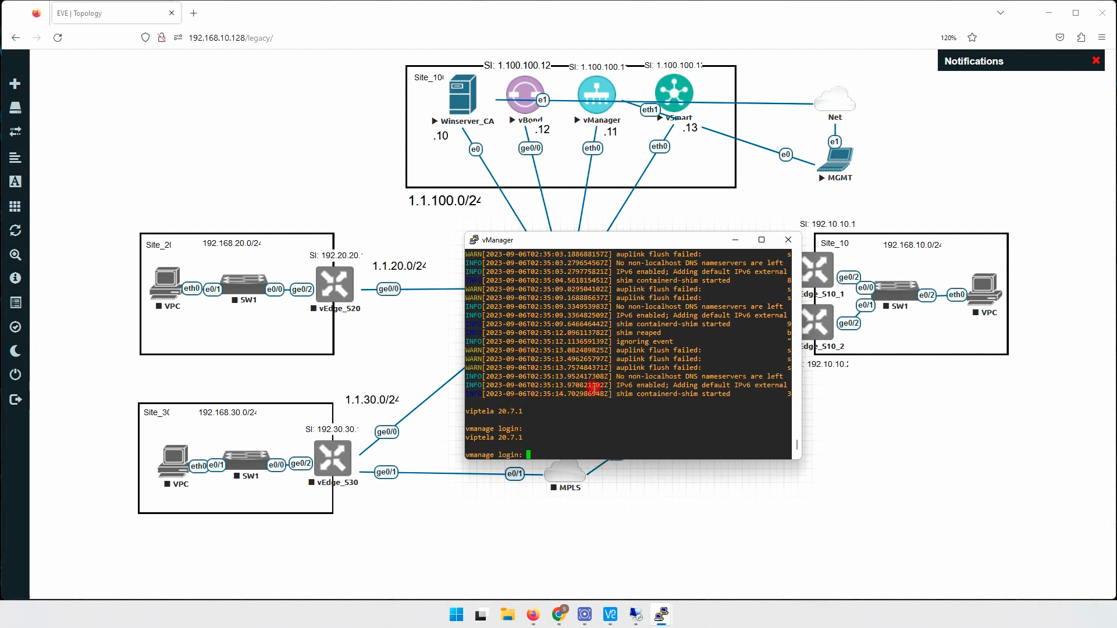
click(638, 494)
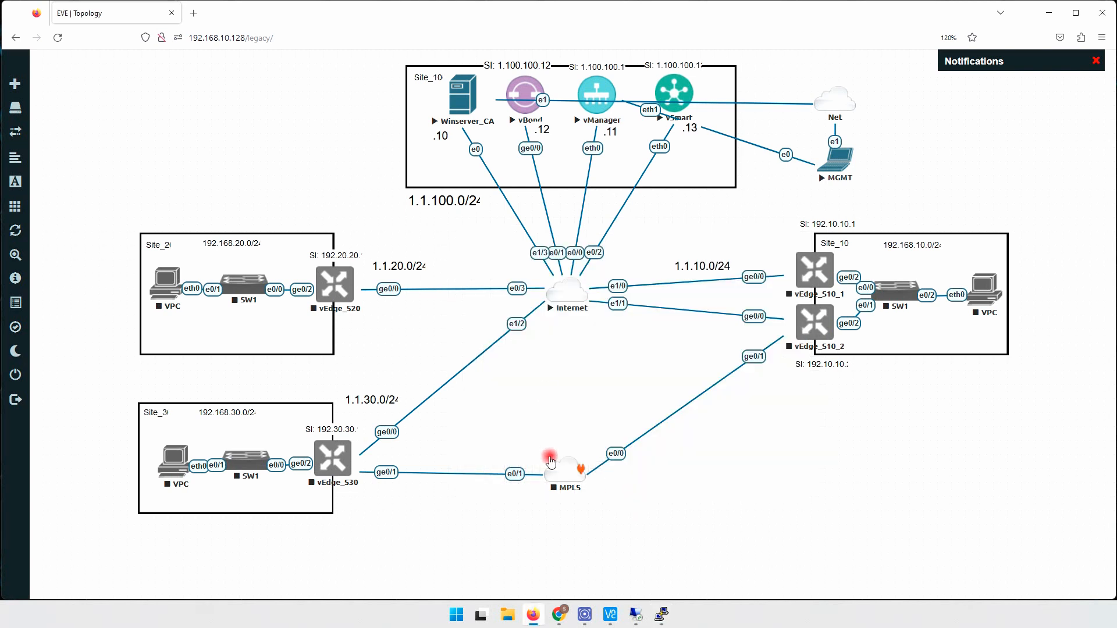
- Open the vSmart console and log in as admin, setting and confirming a new password
click(673, 84)
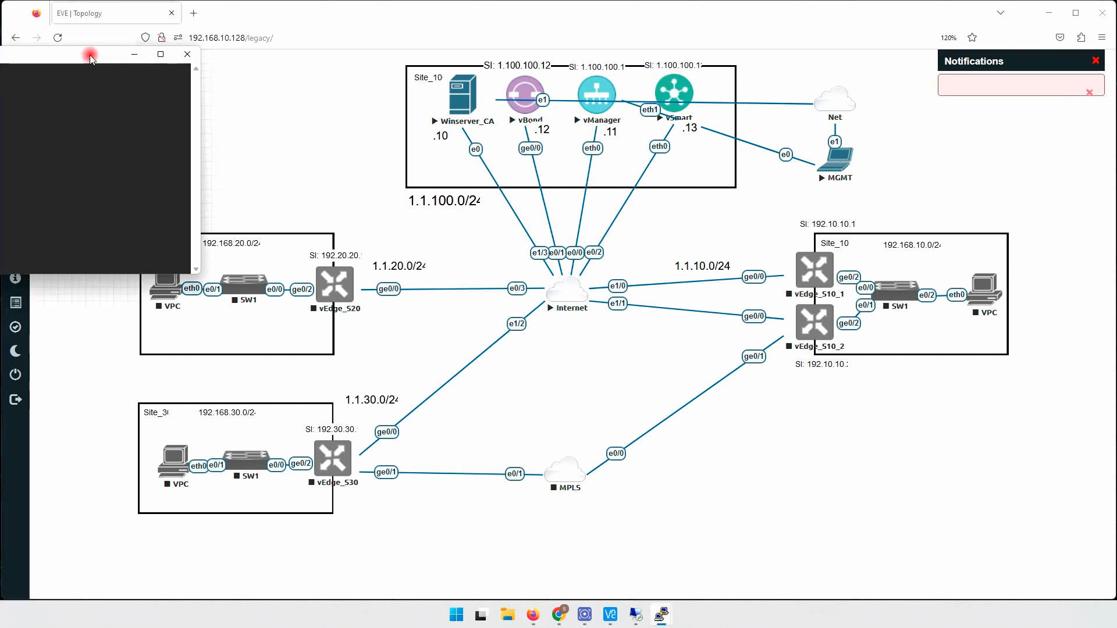
drag(90, 56, 575, 168)
key(Return)
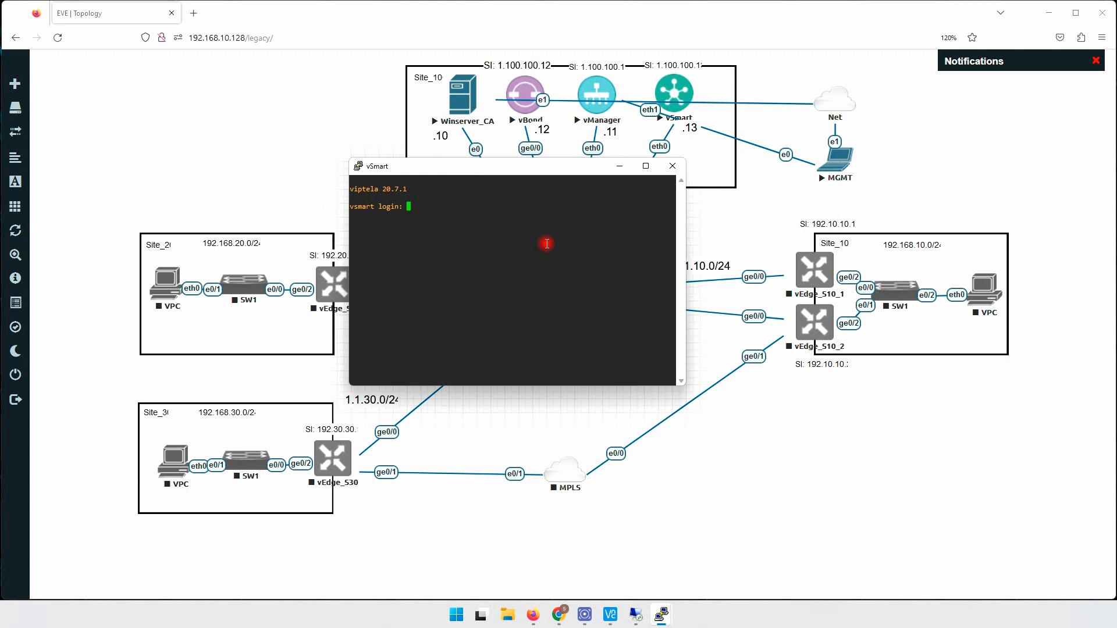
text(admin)
key(Return)
key(Return)
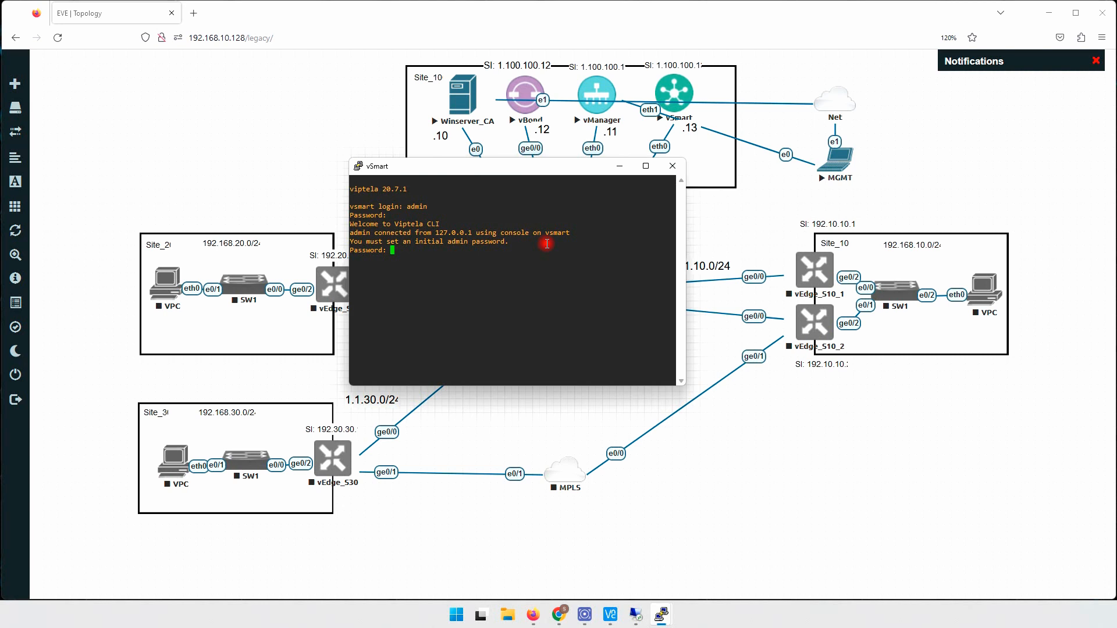
key(Return)
key(Return)
key(Return)
key(Return)
key(Return)
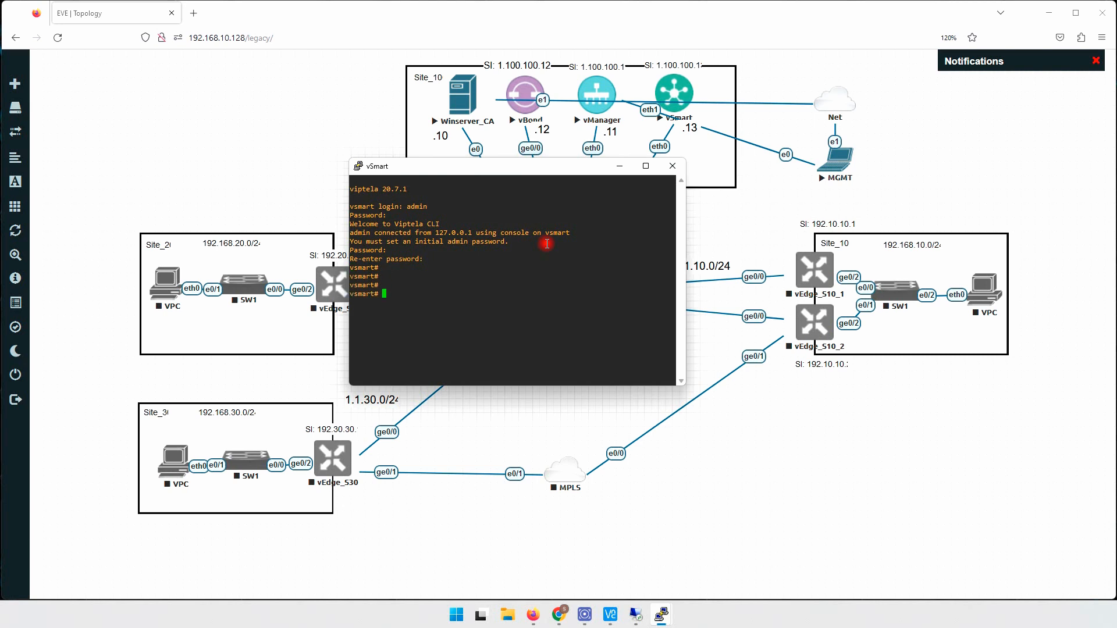
- Enter configuration mode on vSmart and open the system section
text(cofn t)
key(Return)
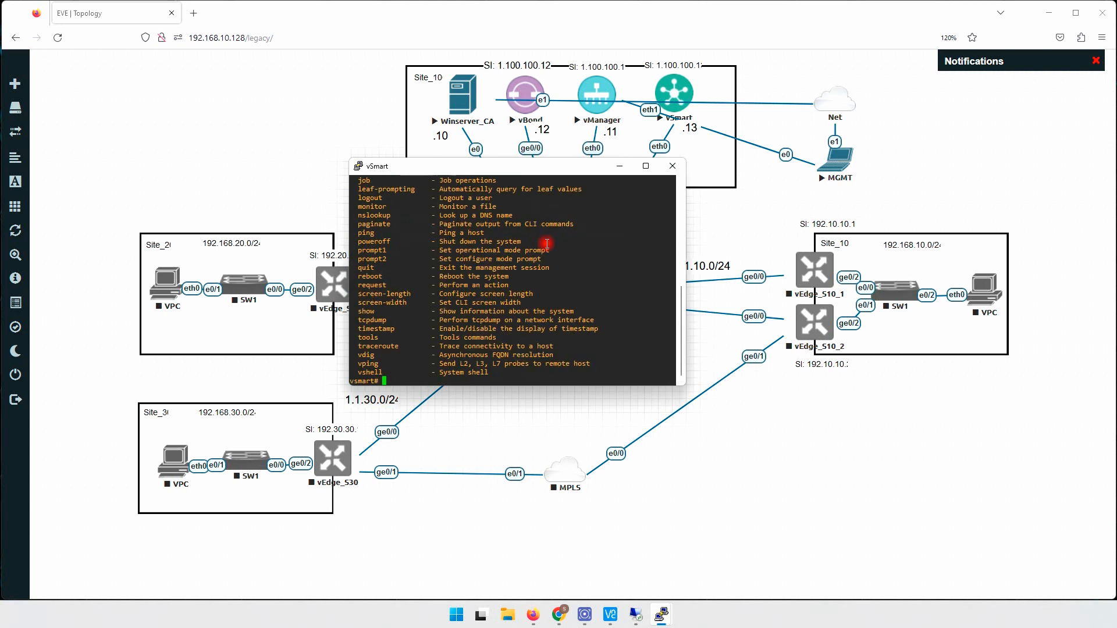
text(cofn)
key(BackSpace)
key(BackSpace)
key(BackSpace)
key(BackSpace)
key(BackSpace)
text(conf t)
key(Return)
text(system)
key(Return)
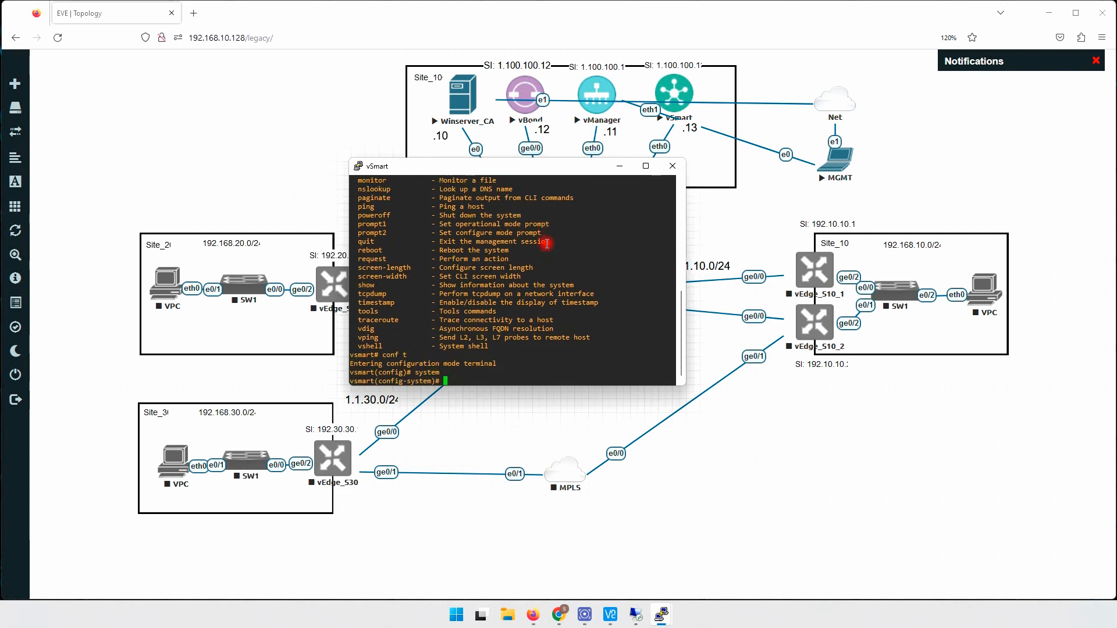
key(Return)
key(Return)
key(Return)
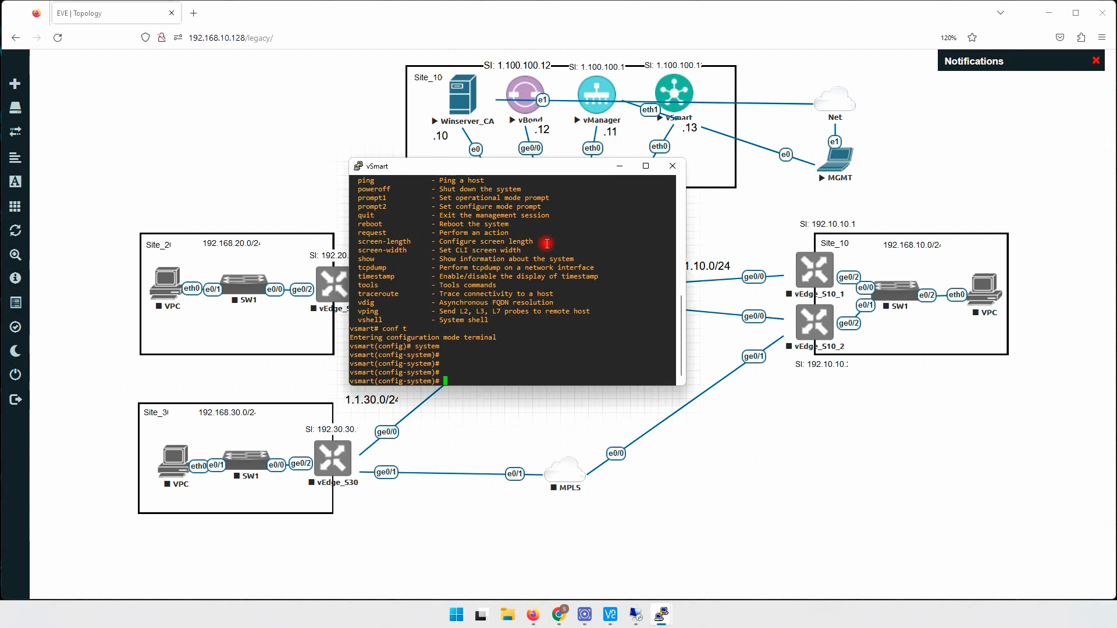
- Set vSmart's host-name to vSmart and vbond to 1.1.100.12
text(host-name vSmart)
key(Return)
key(Return)
key(Return)
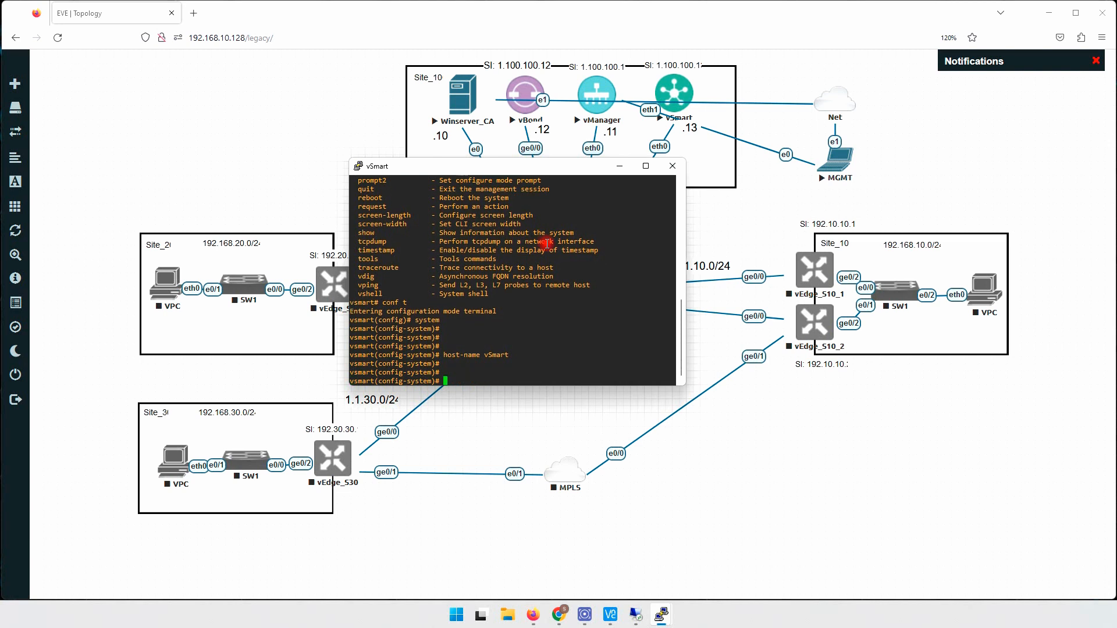
text(vob)
key(Return)
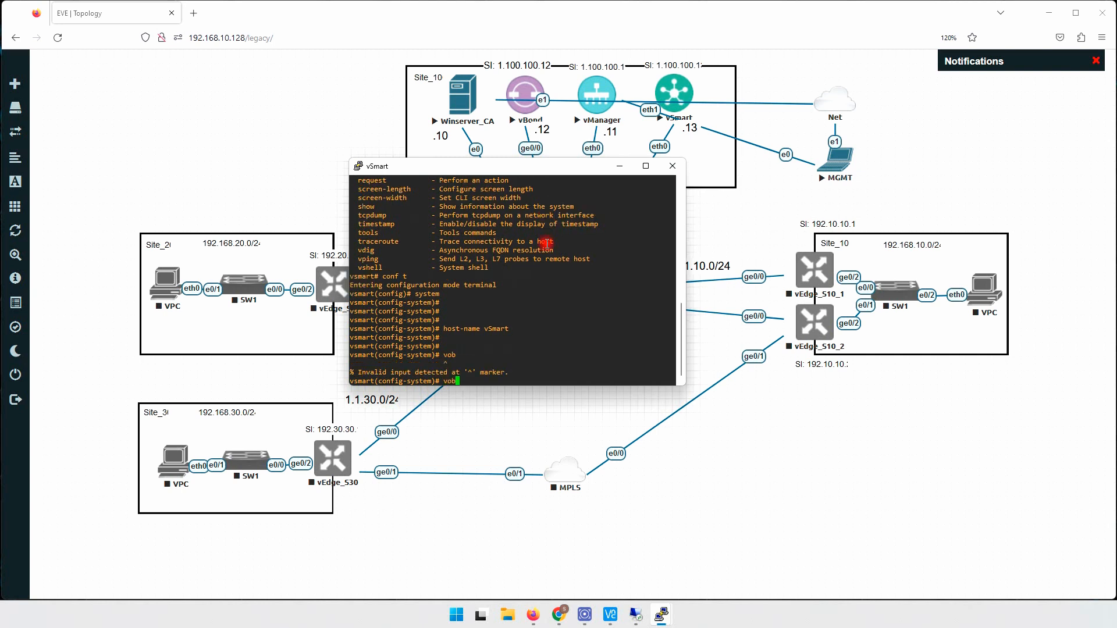
key(BackSpace)
key(BackSpace)
key(BackSpace)
text(vbond 1.1.100.12)
key(Return)
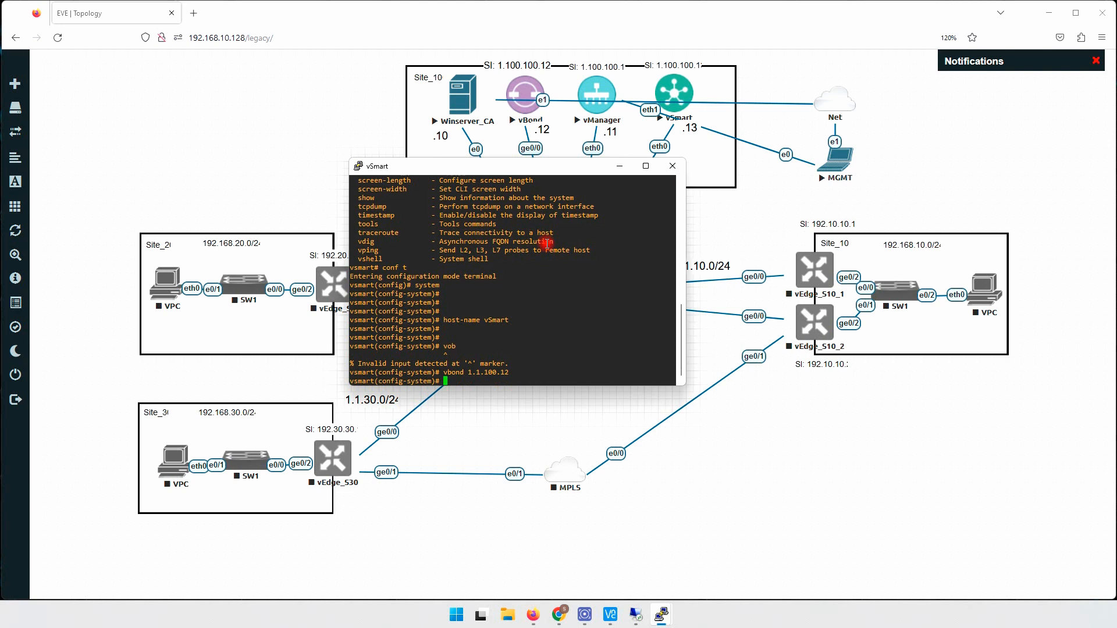
key(Return)
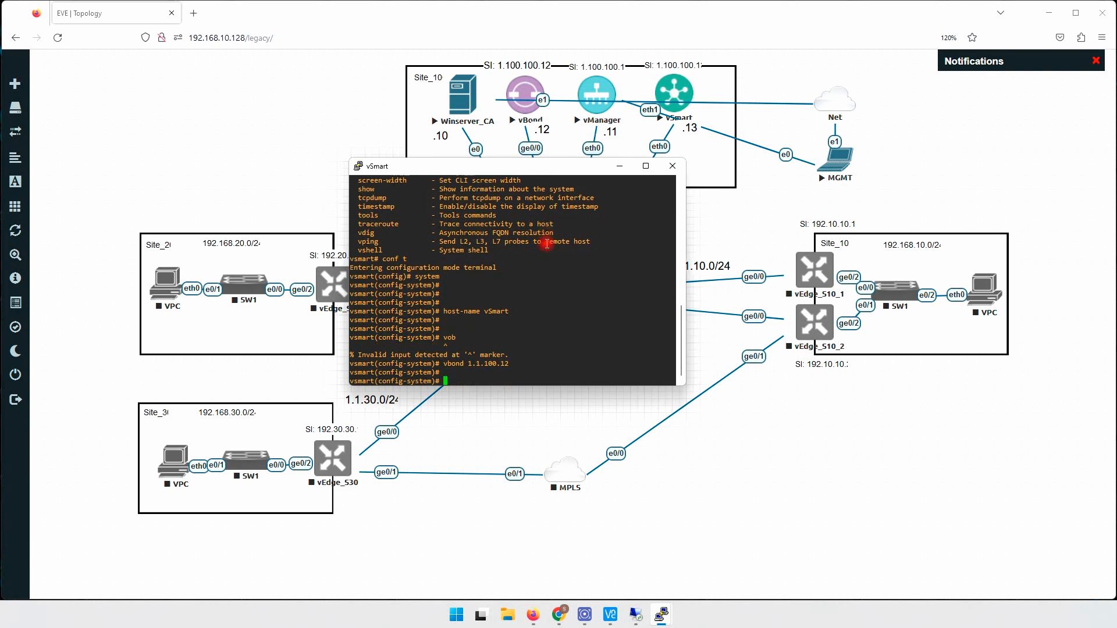
- Set organization-name NIP, site-id 100 and system-ip 1.100.100.13
text(organization-name NIO)
key(BackSpace)
text(P)
key(Return)
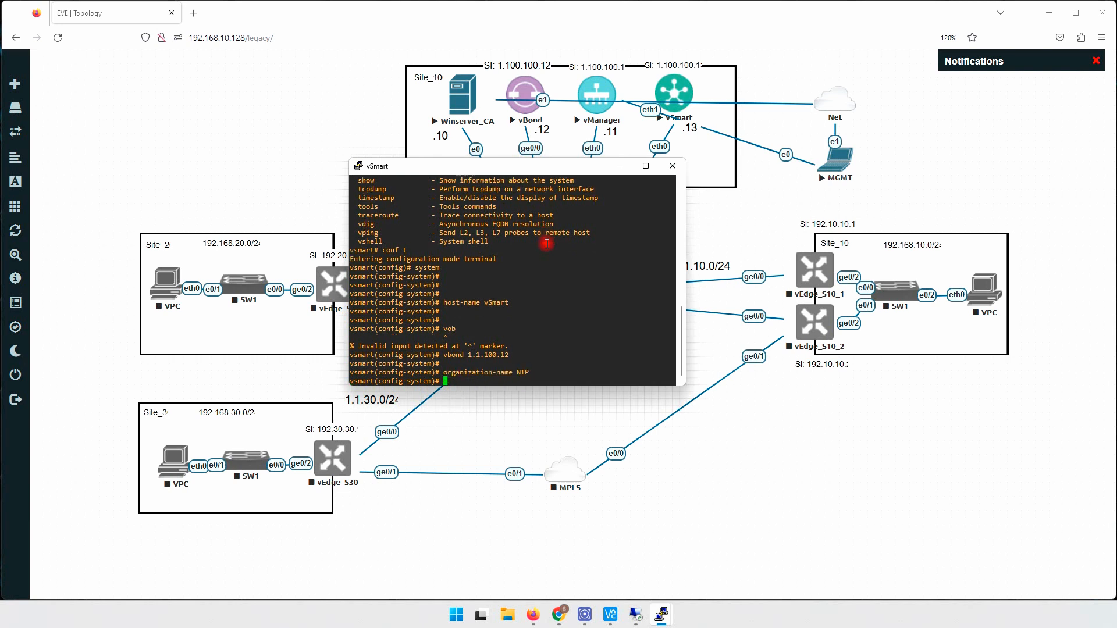
text(sis)
key(Return)
text(e-id 100)
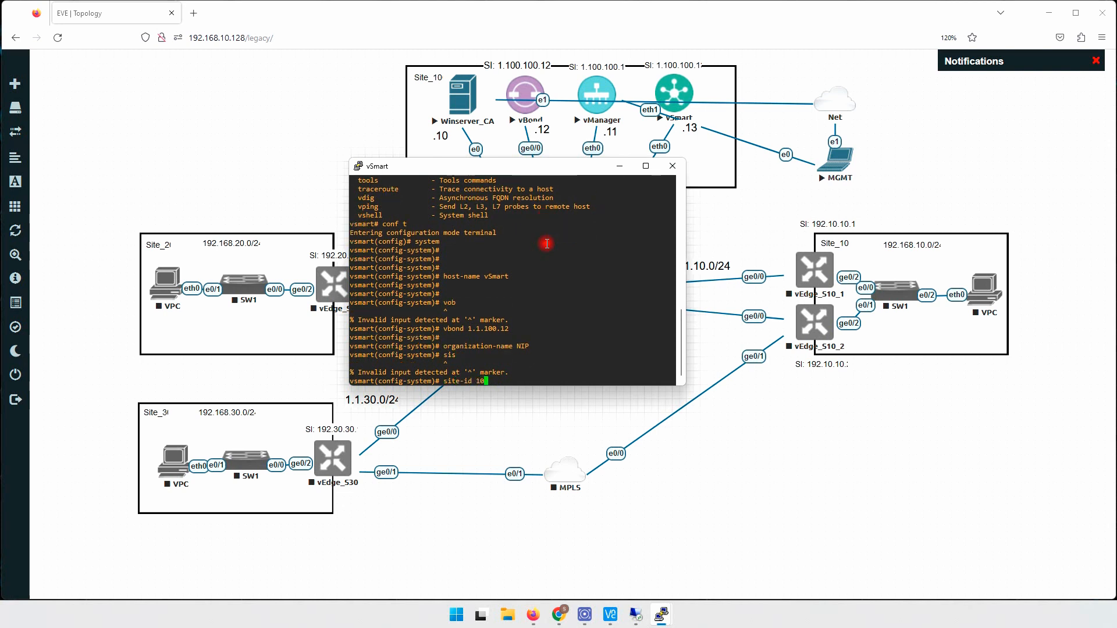
key(Return)
text(syst)
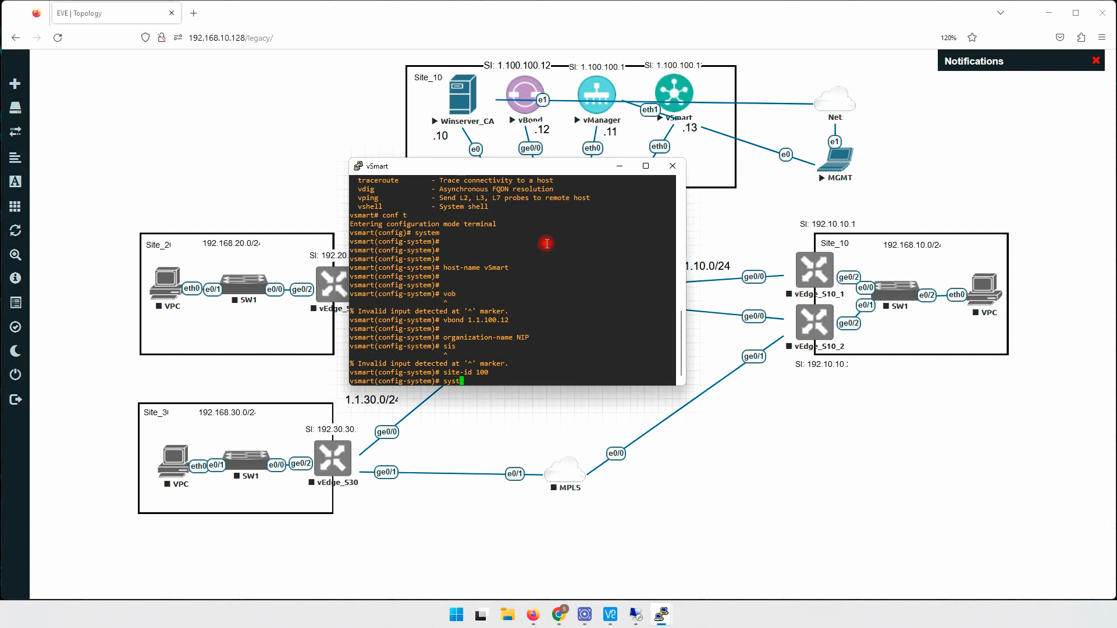
text(em-ip 1.100.100.13)
key(Return)
key(Return)
key(Return)
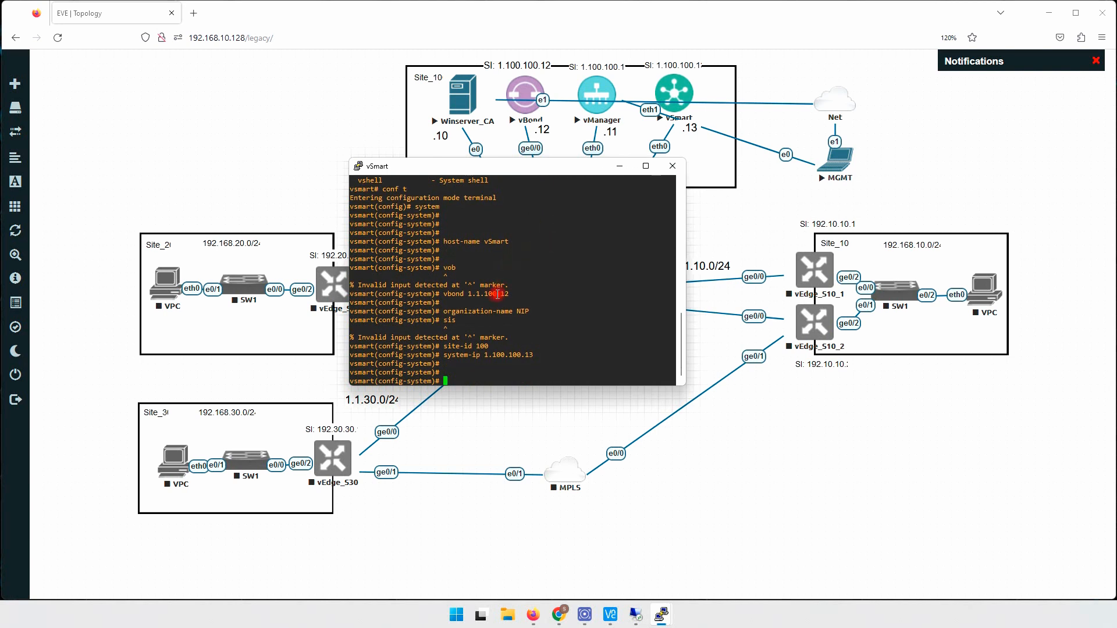
- Review the entered lines, set clock timezone America/Bahia, and exit the system section
drag(444, 293, 511, 293)
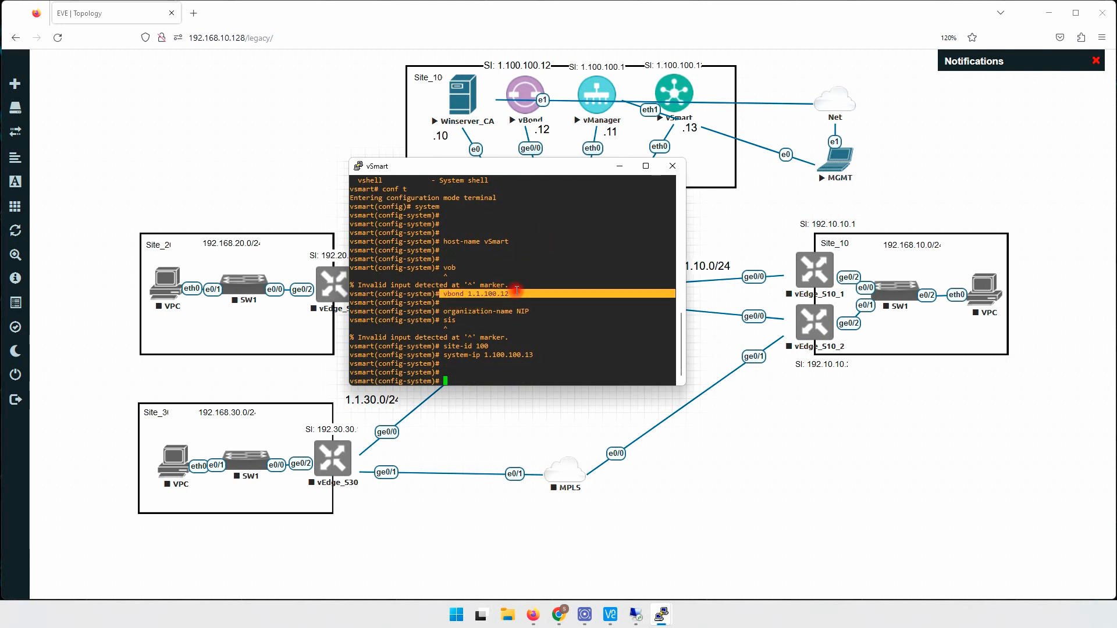
drag(445, 312, 522, 304)
drag(452, 346, 555, 354)
click(557, 297)
text(clock )
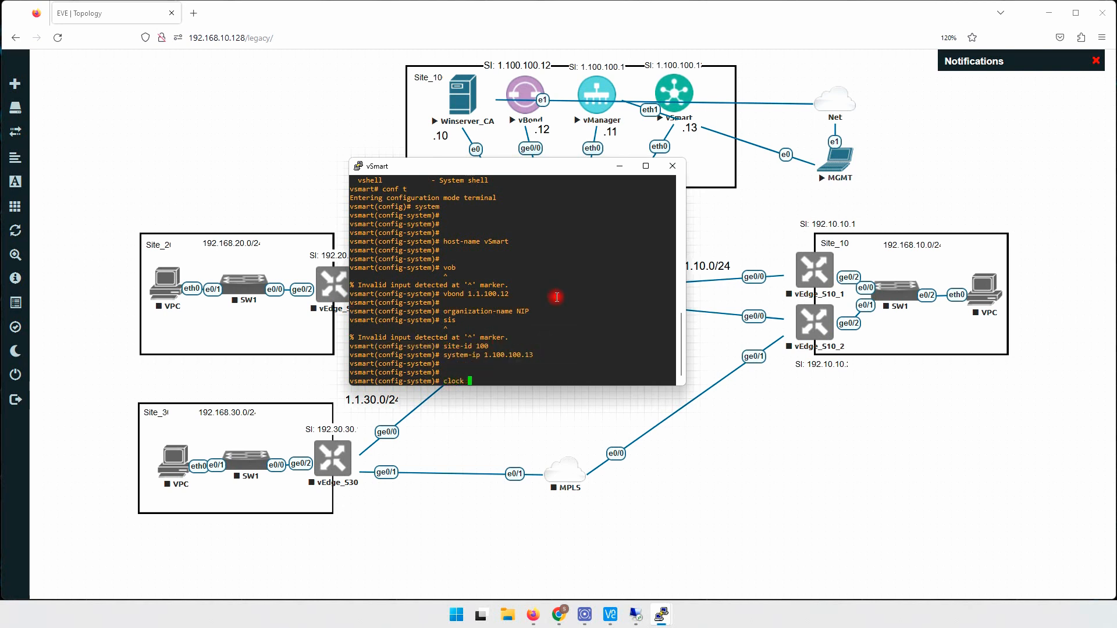
text(timezone A)
text(rica/)
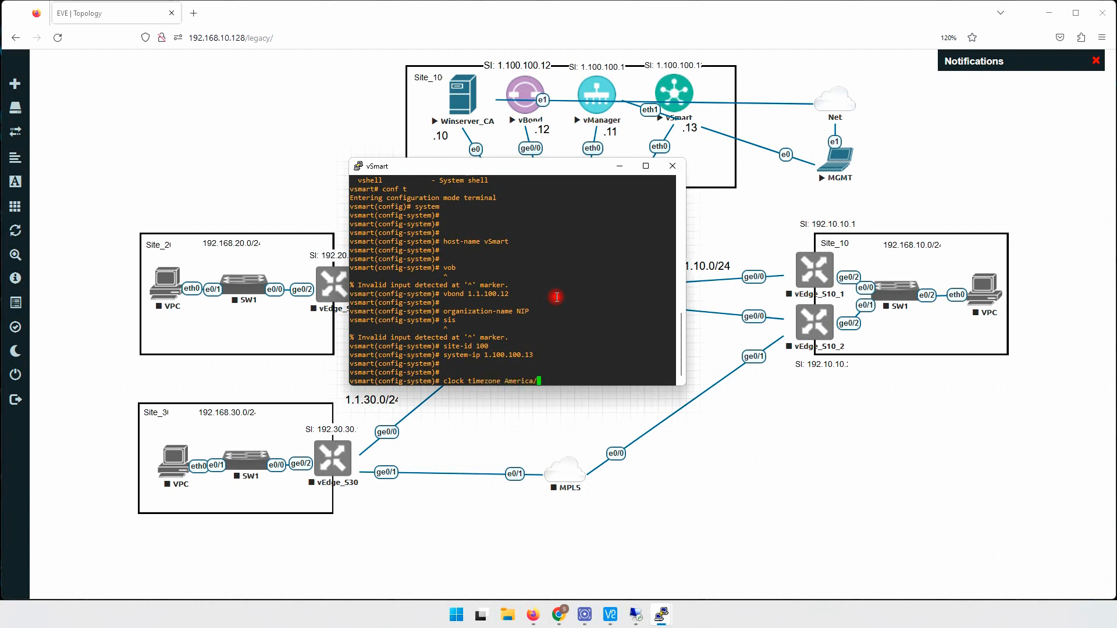
text(Bahia)
key(Return)
key(Return)
key(Return)
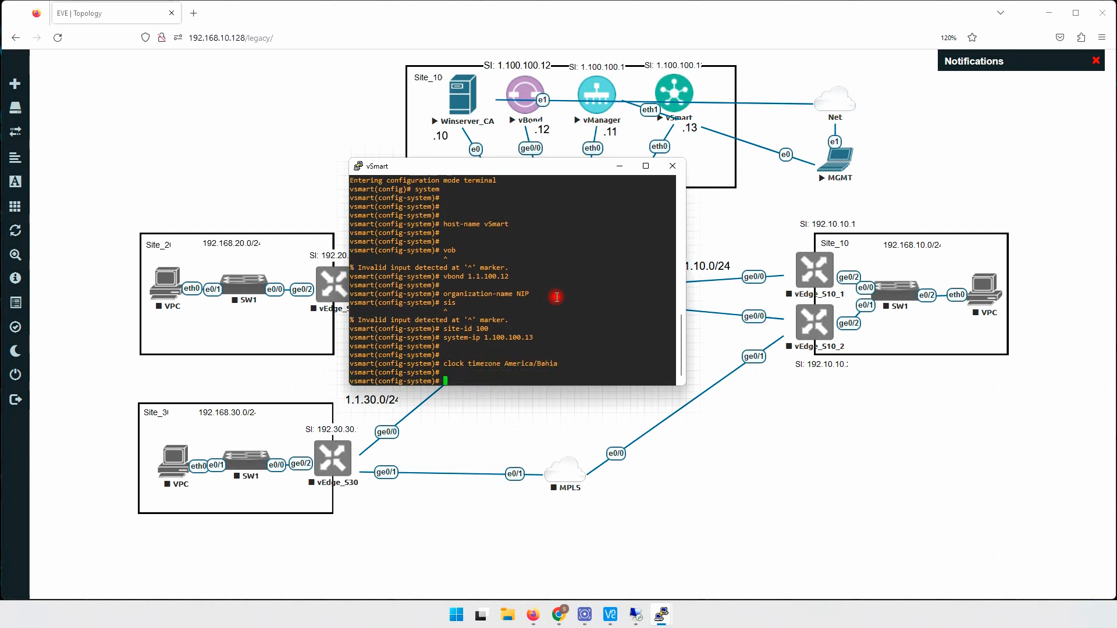
text(exi)
key(Return)
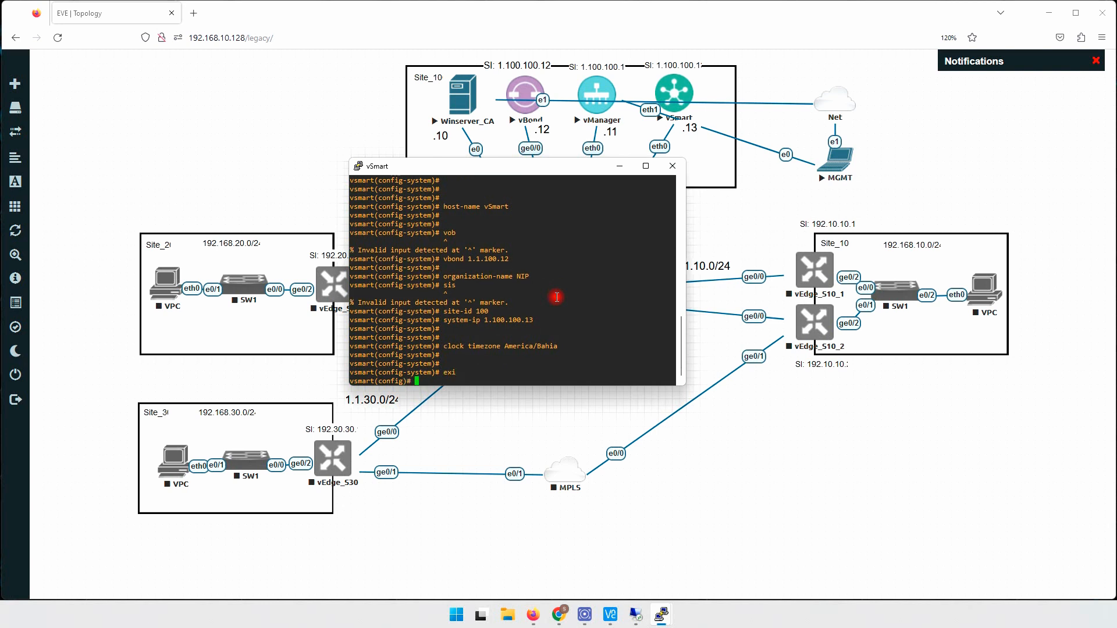
- List vSmart's running config with 'do sh run', select the vpn 0 eth0 lines, and move the console lower-left
key(Return)
key(Return)
text(do sh run)
key(Return)
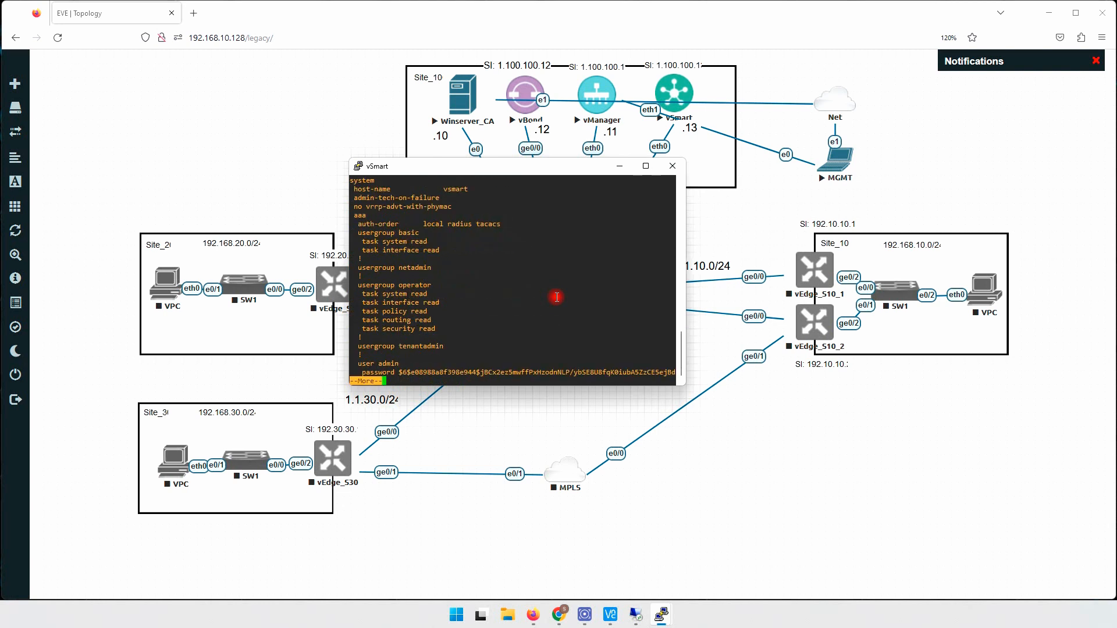
key(space)
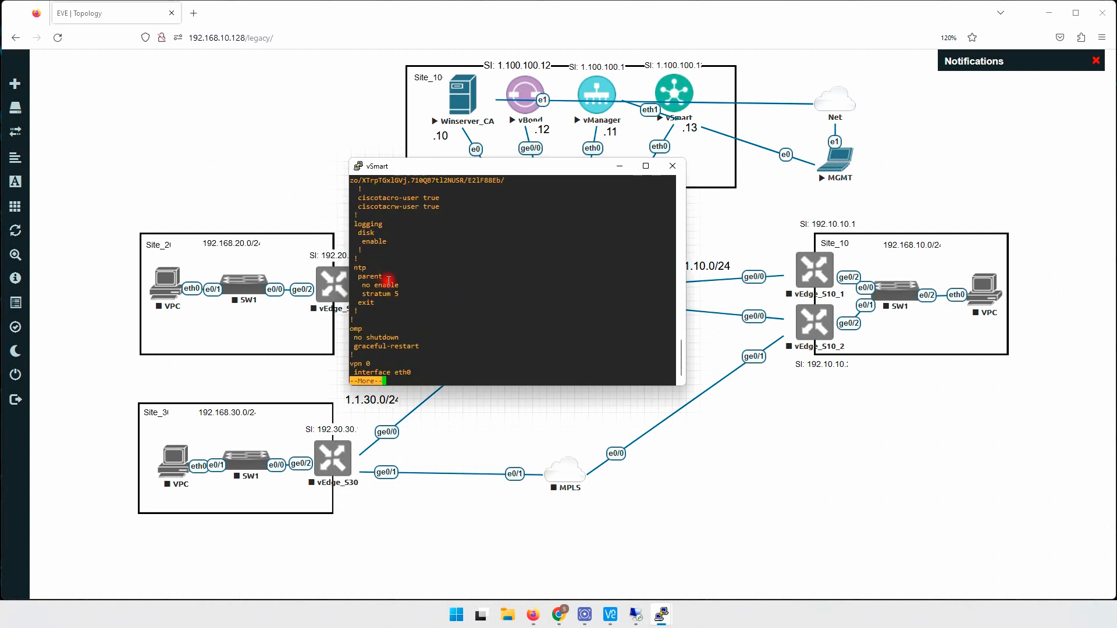
key(space)
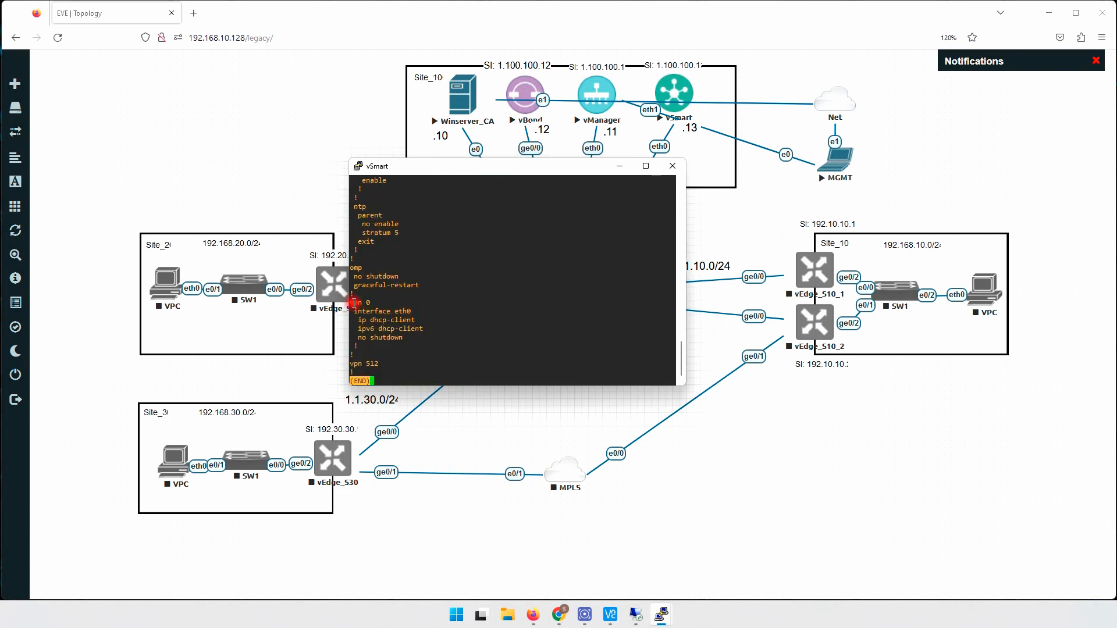
drag(353, 304, 375, 303)
drag(355, 364, 376, 364)
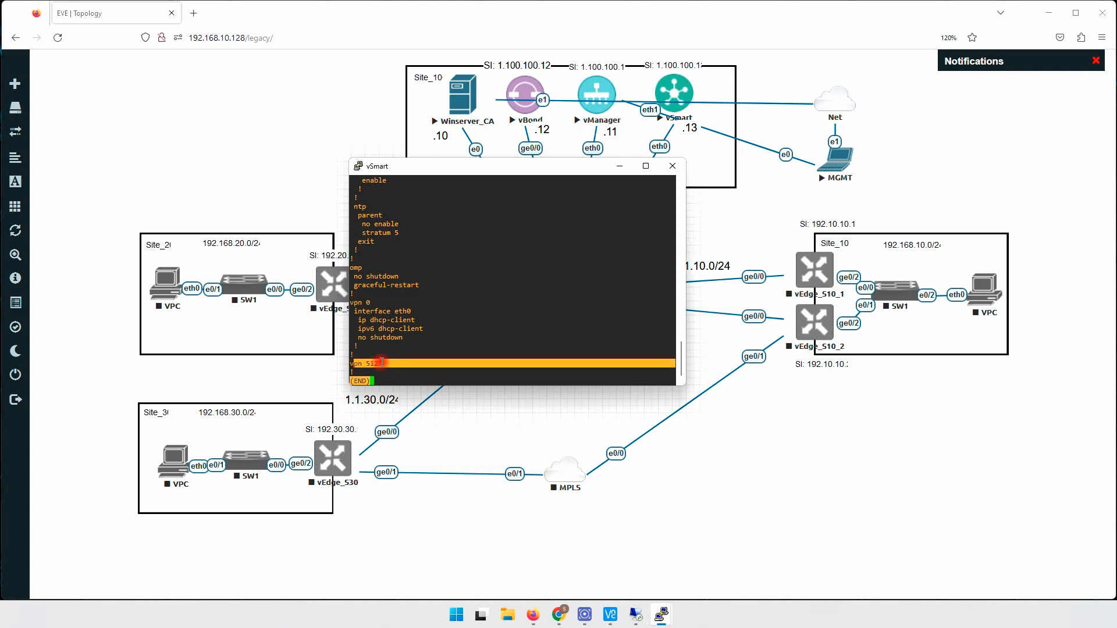
drag(350, 304, 416, 313)
key(ctrl+c)
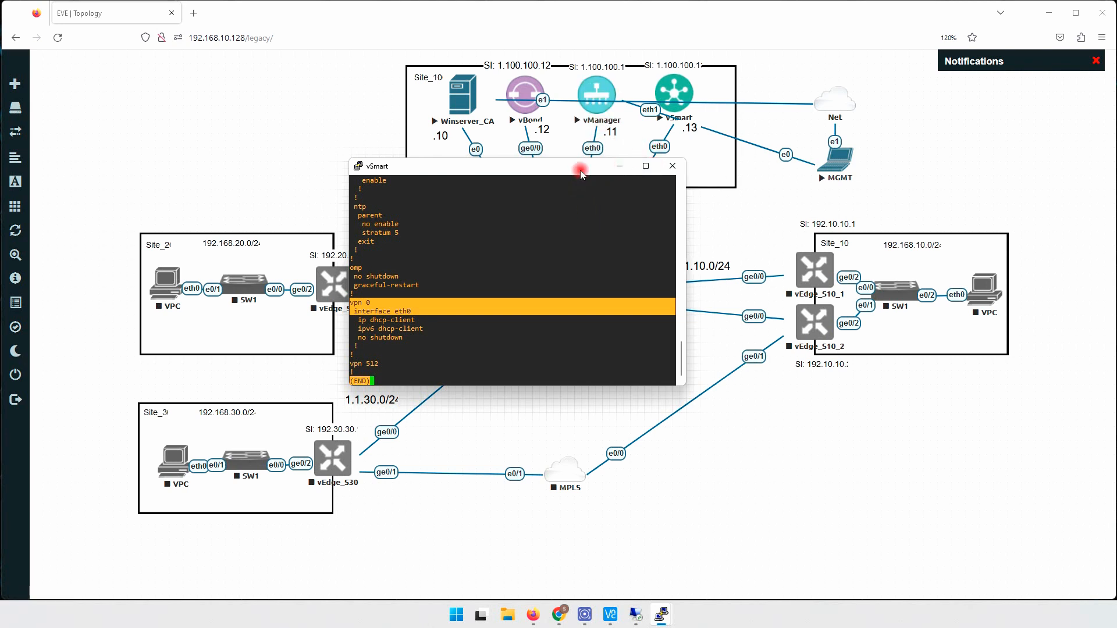
drag(580, 167, 557, 233)
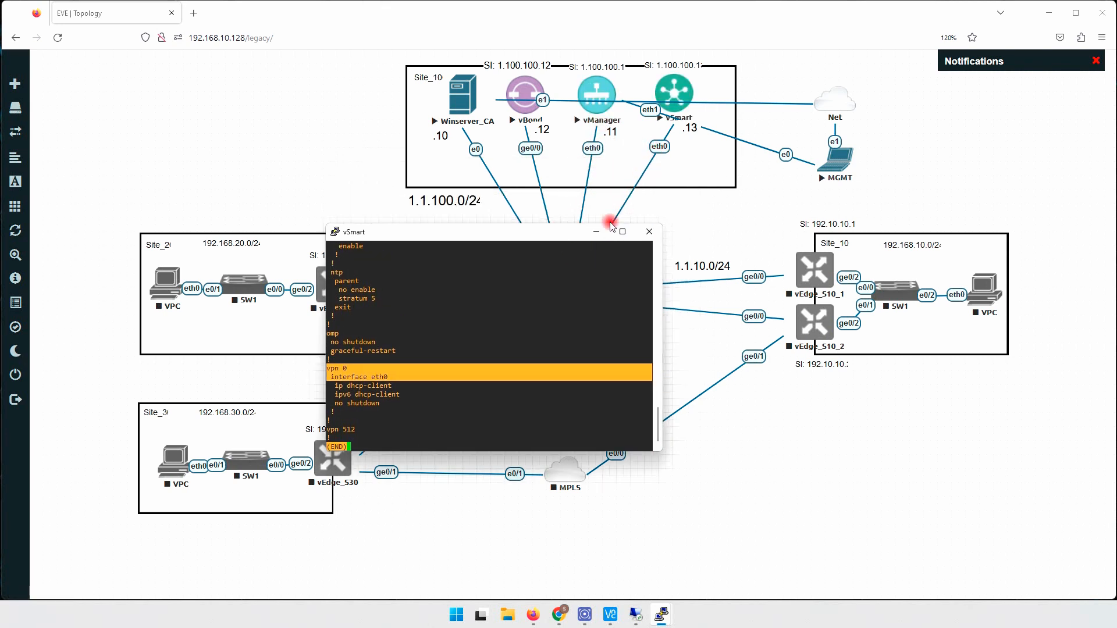
drag(546, 232, 434, 245)
- Paste vpn 0 interface eth0, enable it, and give it address 1.1.100.13/24
click(323, 331)
key(q)
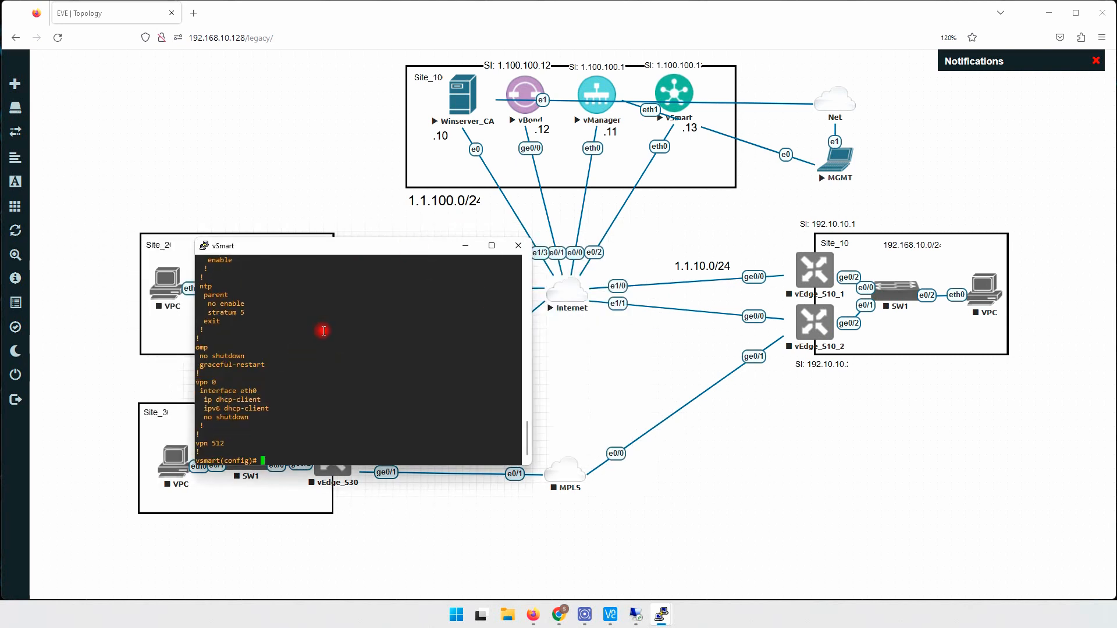
drag(198, 382, 262, 391)
right_click(381, 338)
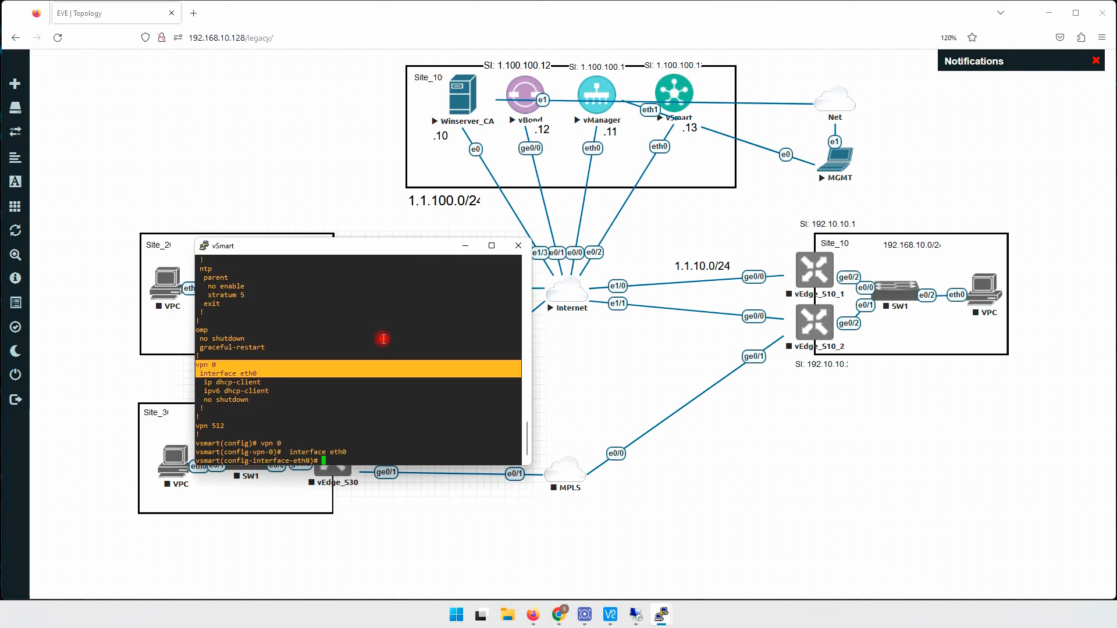
text(no shutdown)
key(Return)
key(Return)
key(Return)
text(ip a)
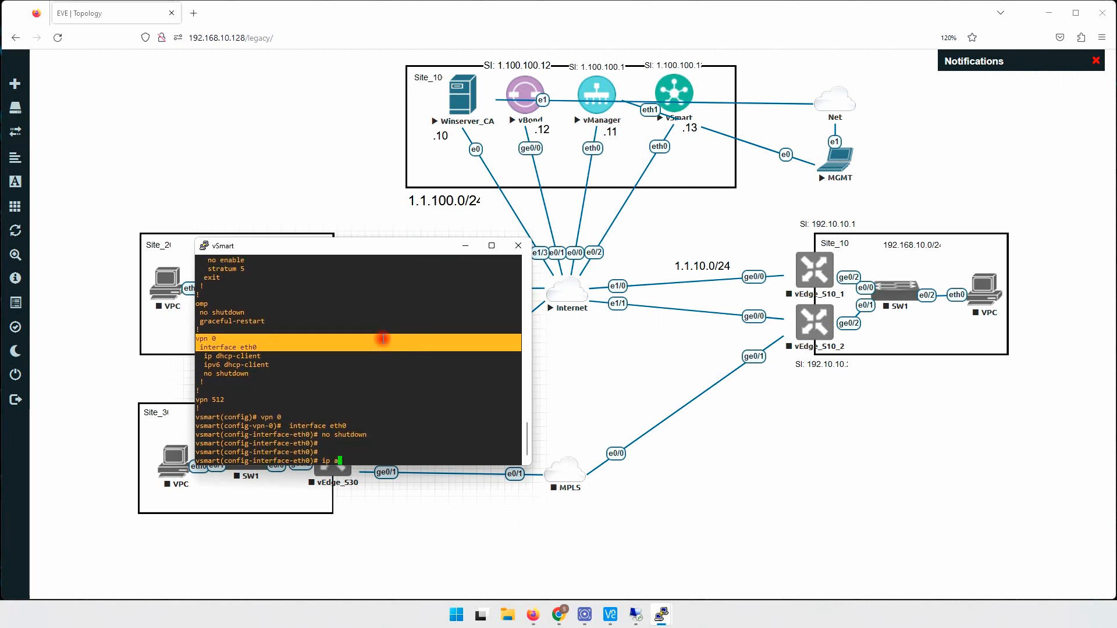
text(ddress 1.1.100.13/24)
key(Return)
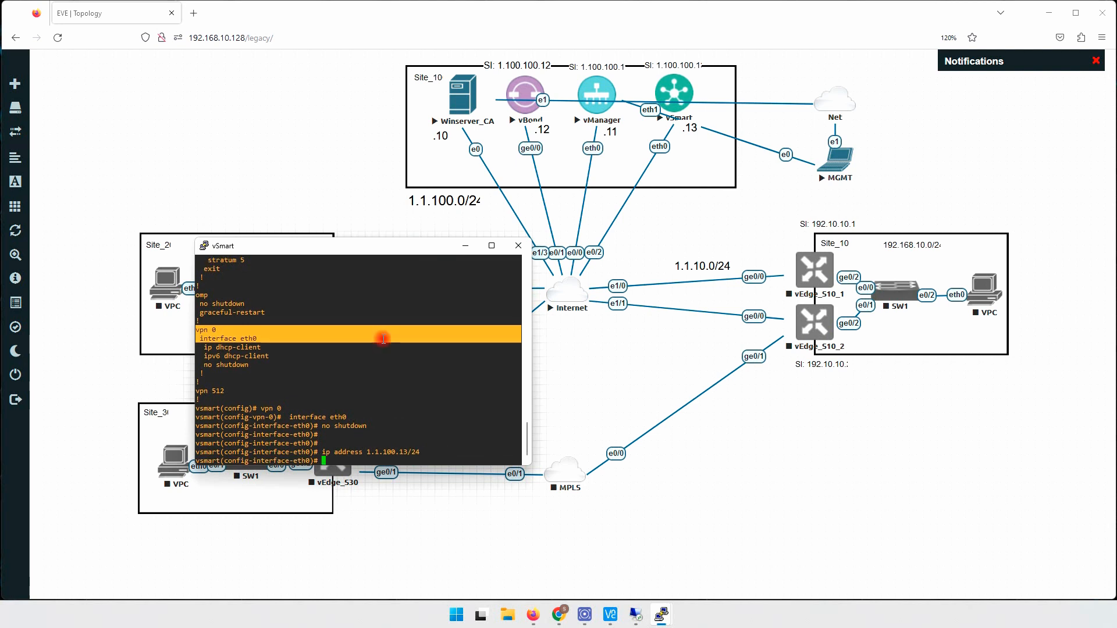
- Add a vpn 0 default route 0.0.0.0/0 via 1.1.100.1 and commit the configuration
text(ex)
key(Return)
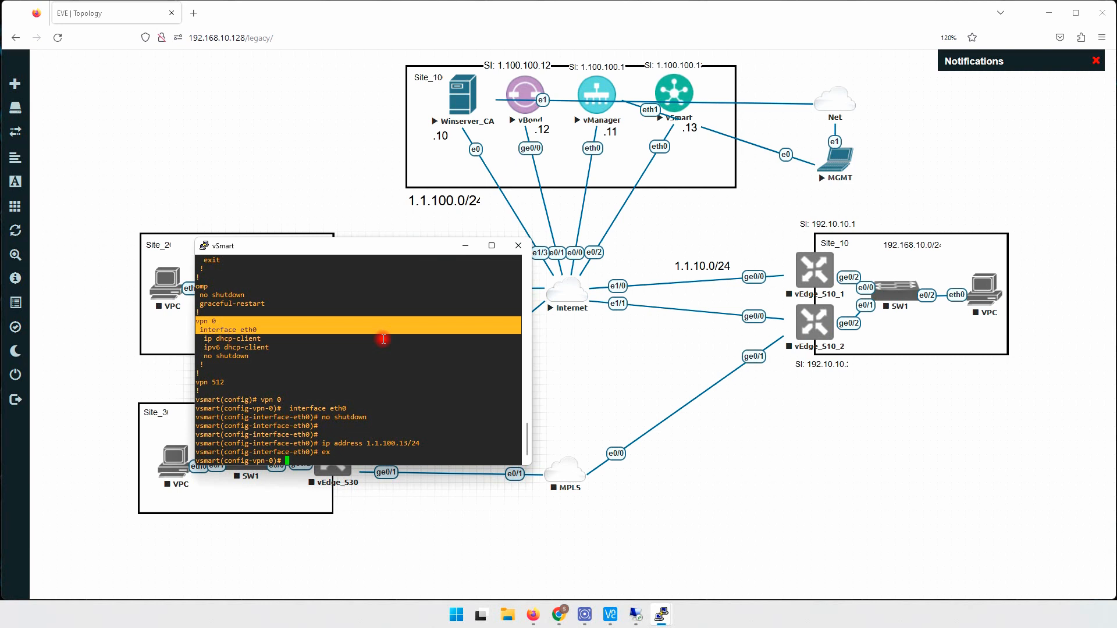
text(ip route 0.0.0.0/0 1.1.100.1)
key(Return)
key(Return)
key(Return)
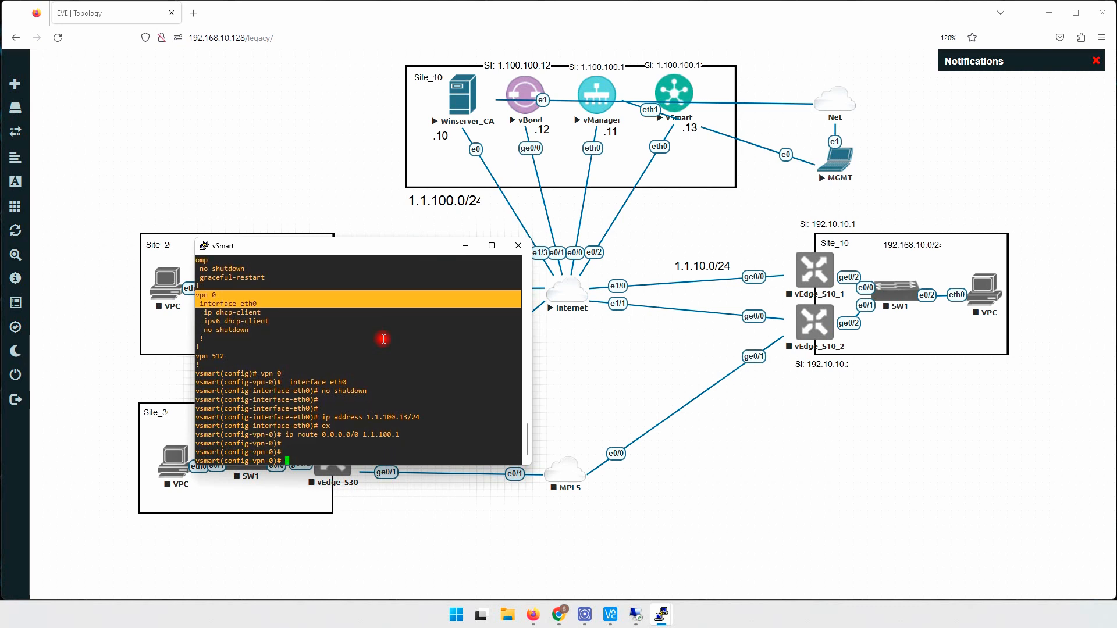
text(ex)
key(Return)
text(e)
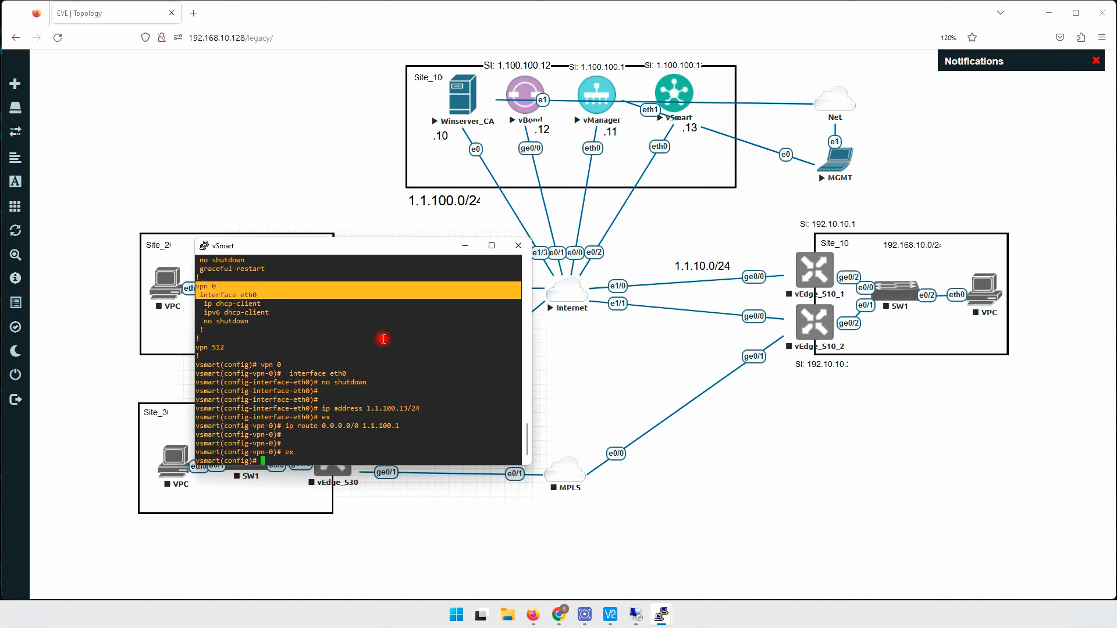
text(ommit)
key(Return)
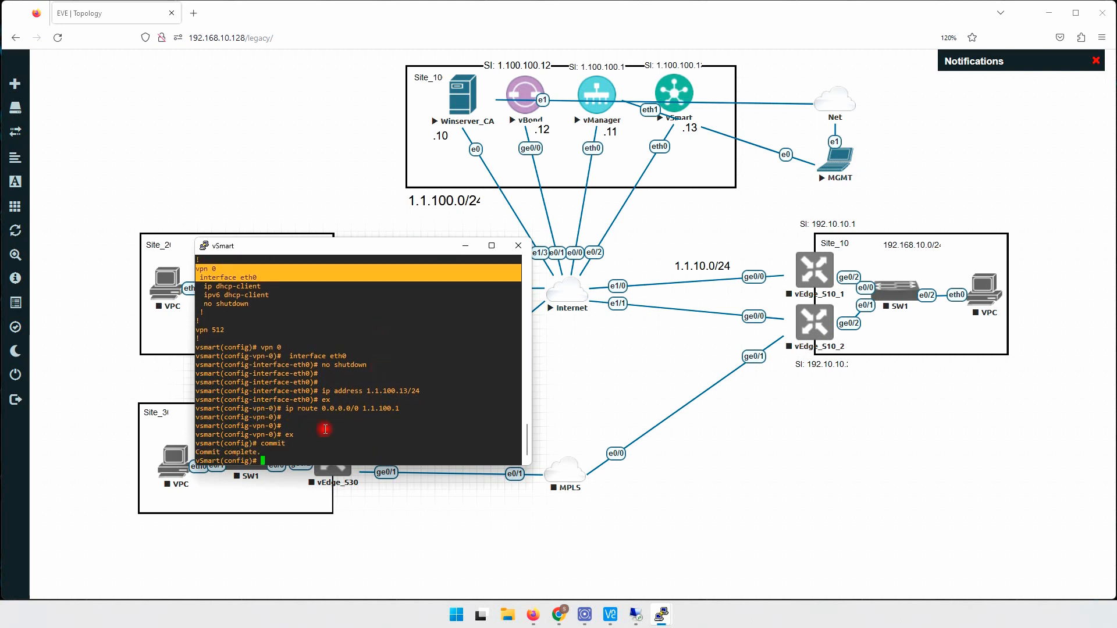
drag(200, 452, 261, 456)
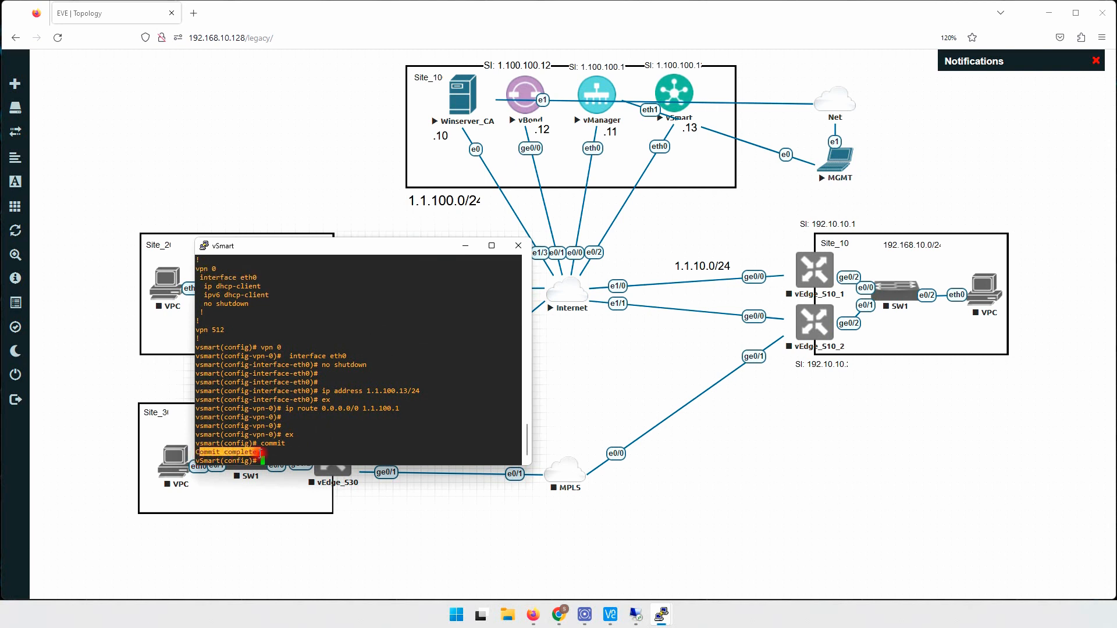
- Bring the vManager console to the front and wake its login prompt
click(329, 432)
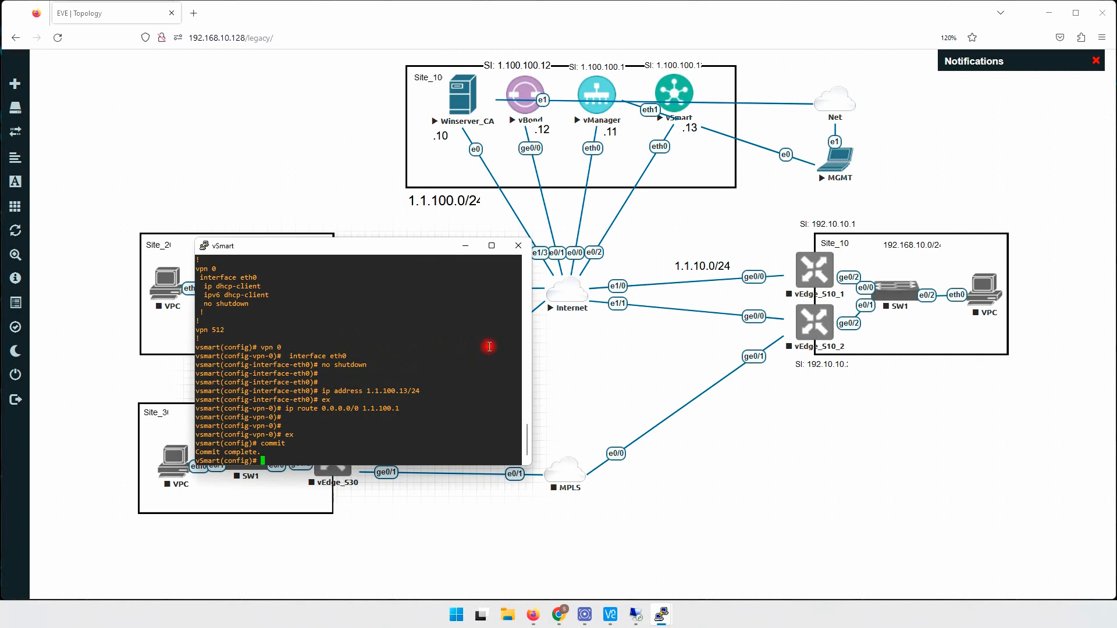
click(614, 381)
mouse_move(661, 615)
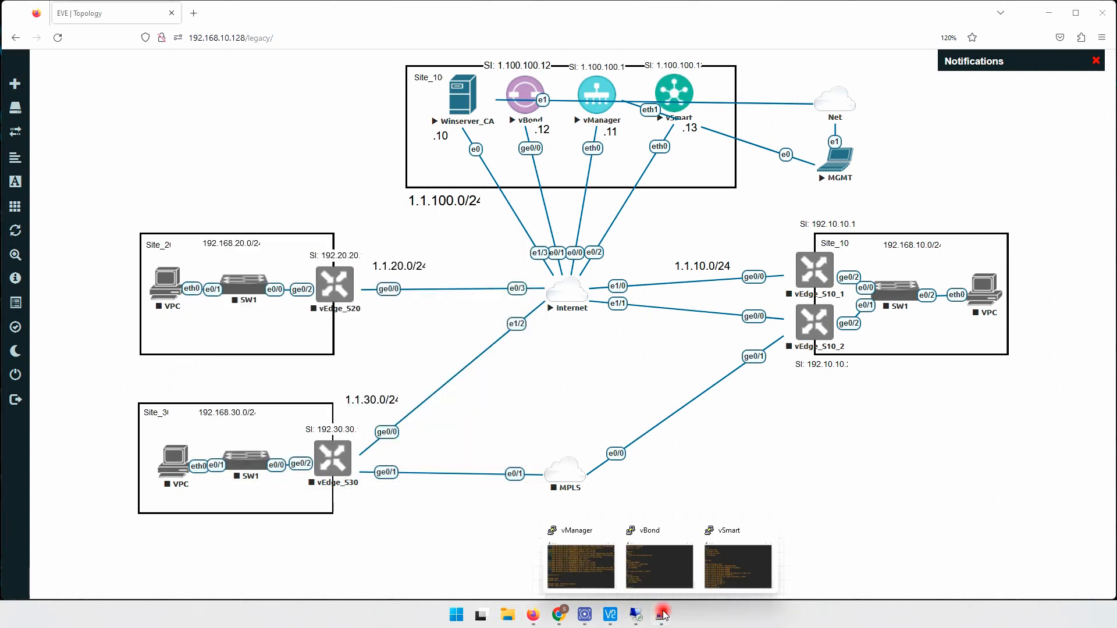
click(591, 564)
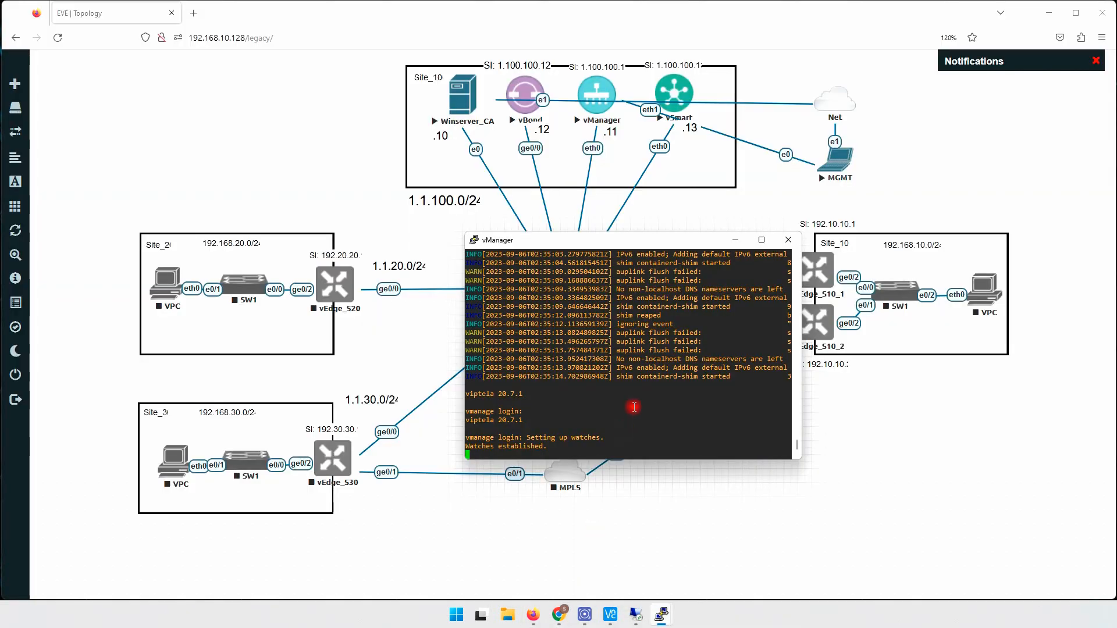
key(Return)
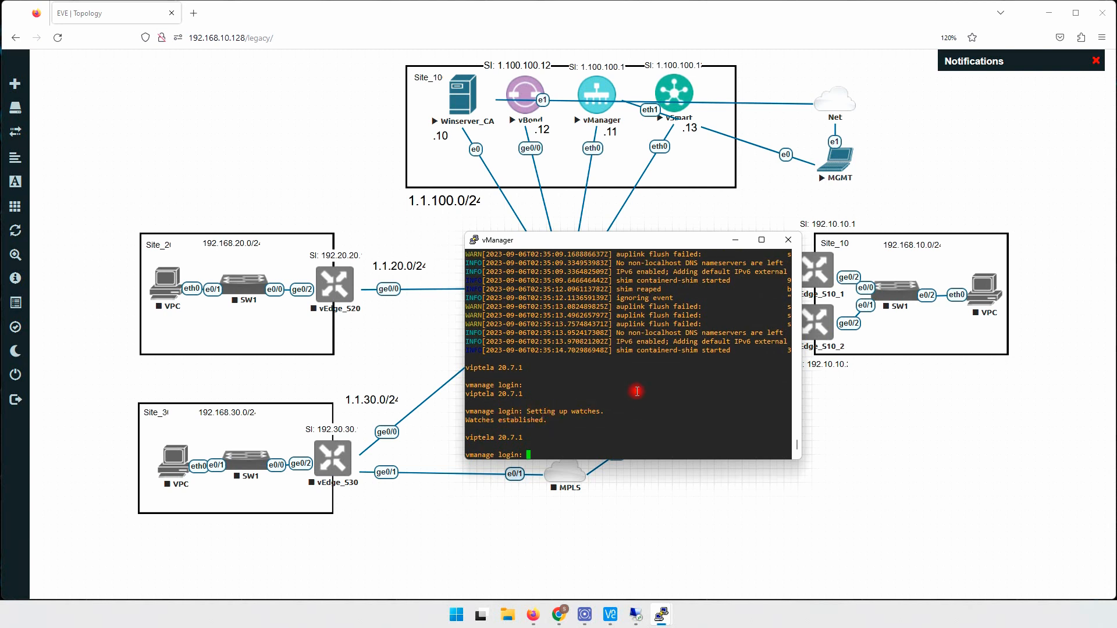
- Log in to vManager as admin, retrying after one failed password attempt
text(admin)
key(Return)
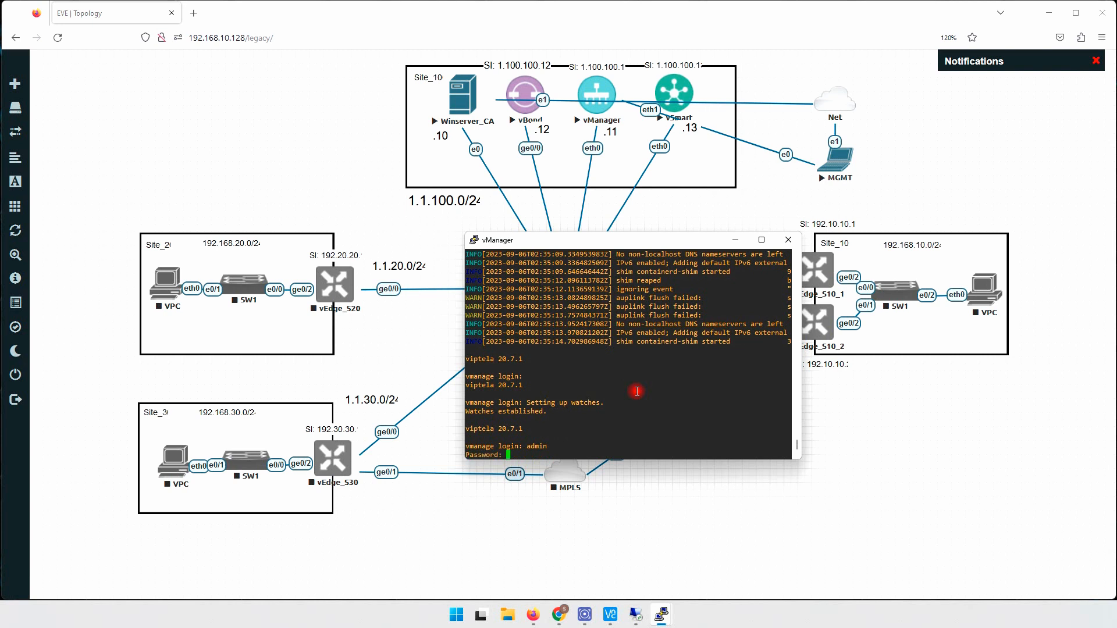
key(Return)
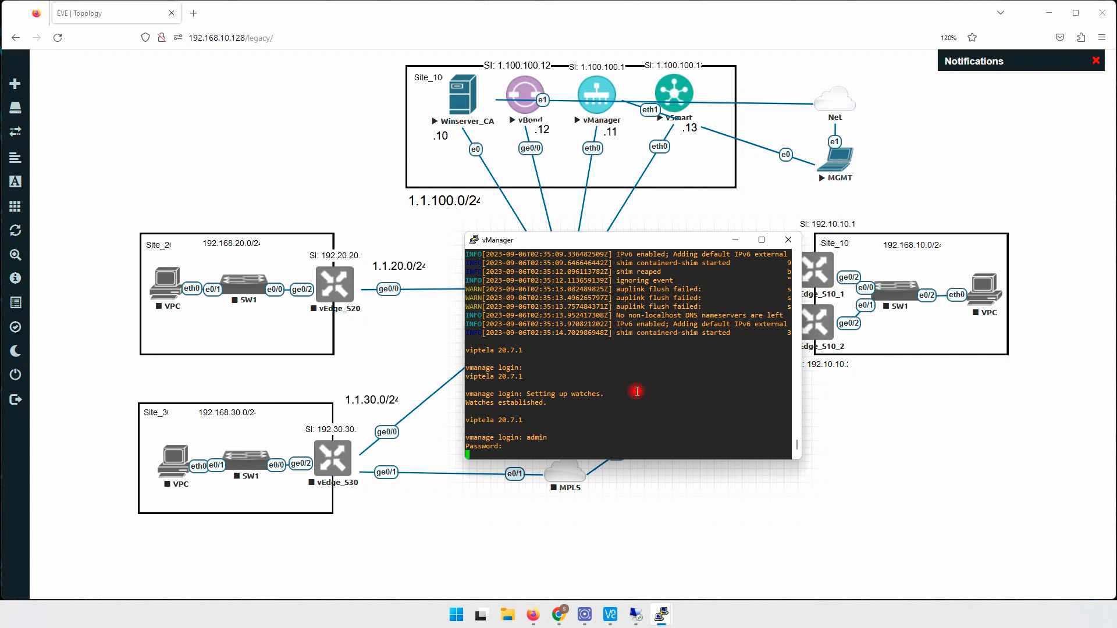
text(admin)
key(Return)
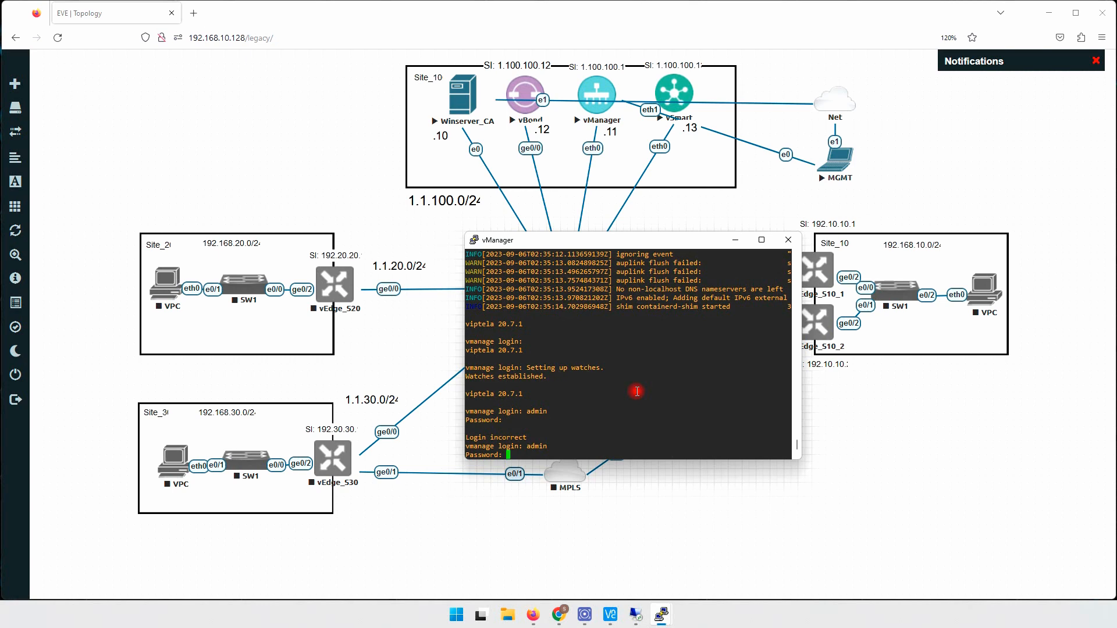
key(Return)
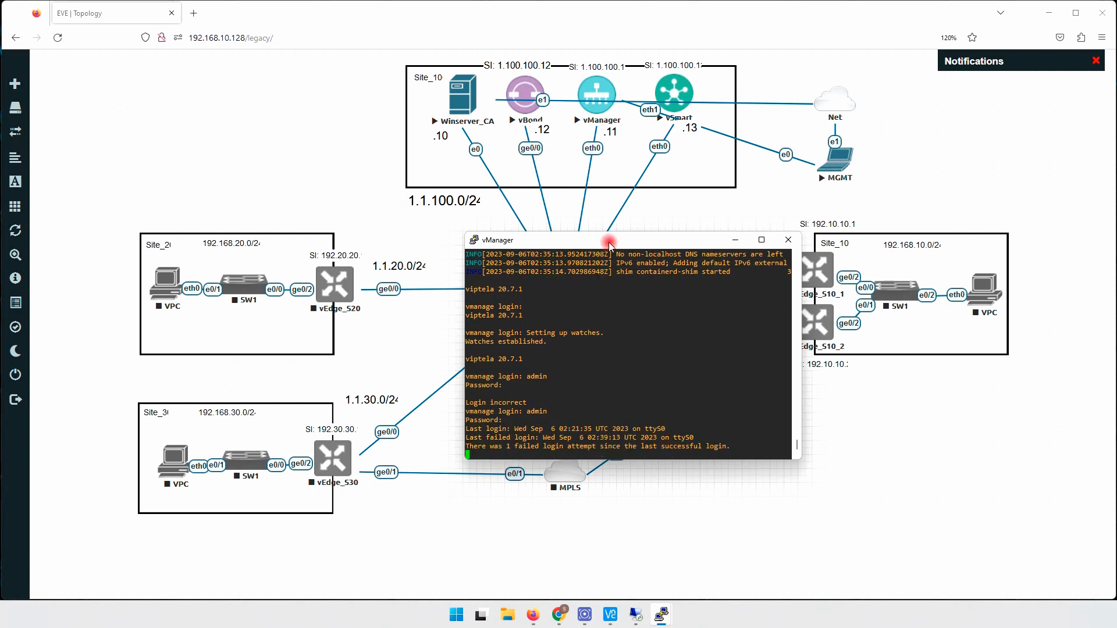
drag(614, 241, 540, 187)
- Enter vManager's system configuration and set host-name vManage
drag(528, 406, 526, 465)
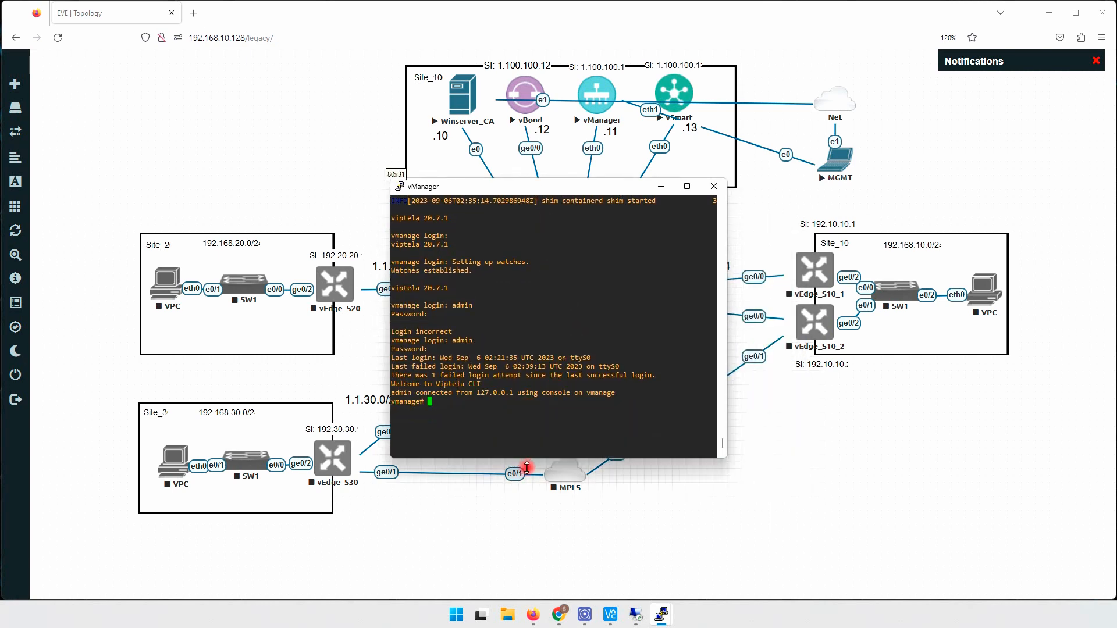
key(Return)
key(Return)
key(Return)
key(Return)
key(Return)
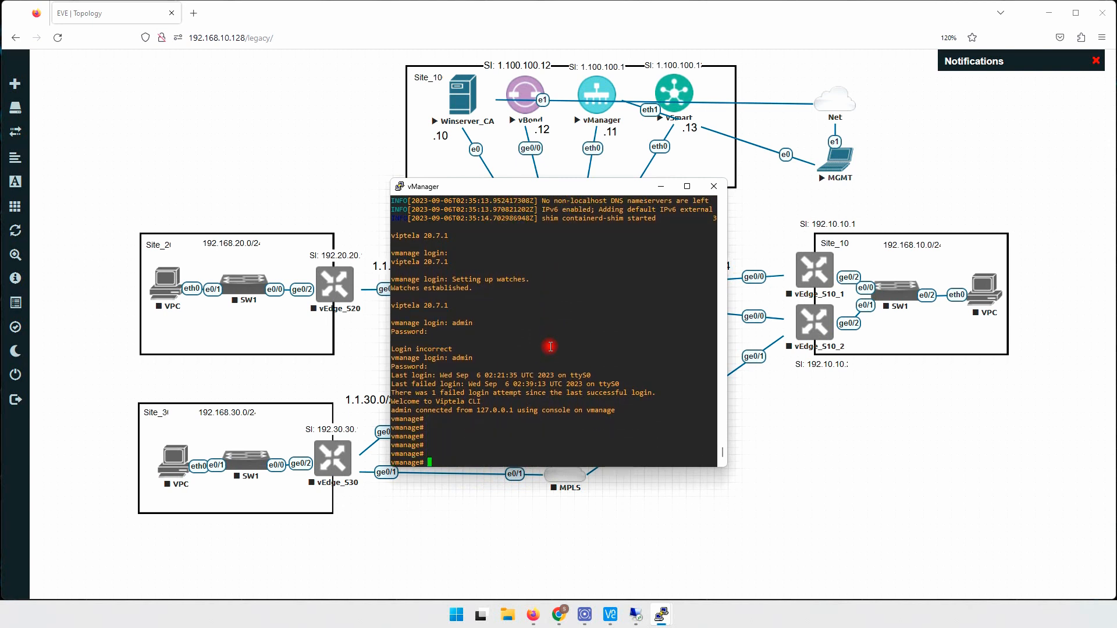
text(conf t)
key(Return)
text(system)
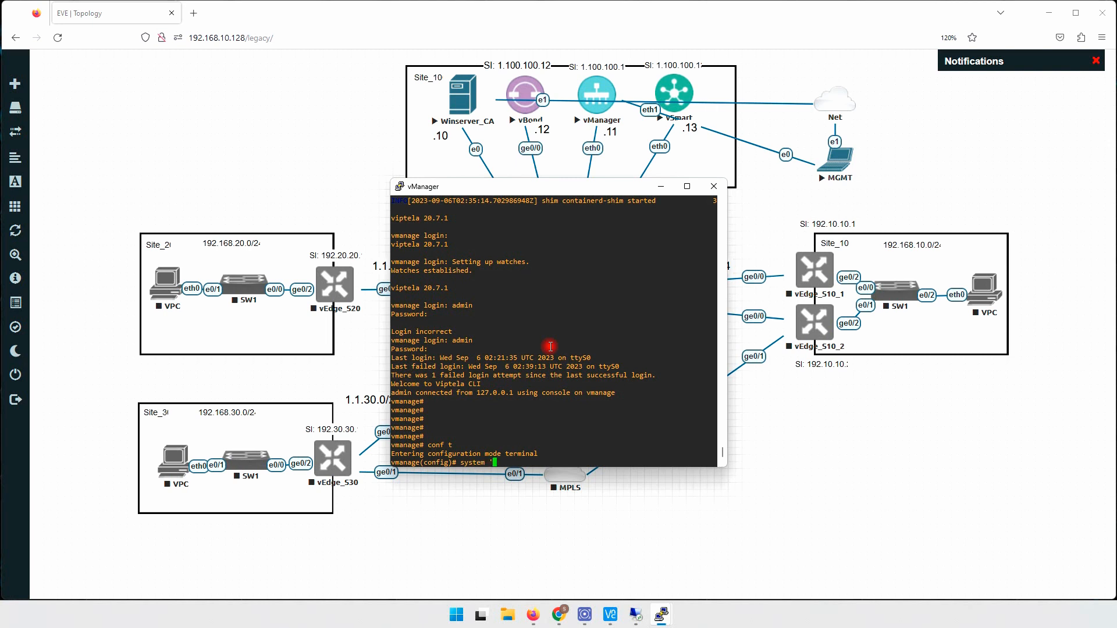
key(Return)
text(host-name )
text(vManage)
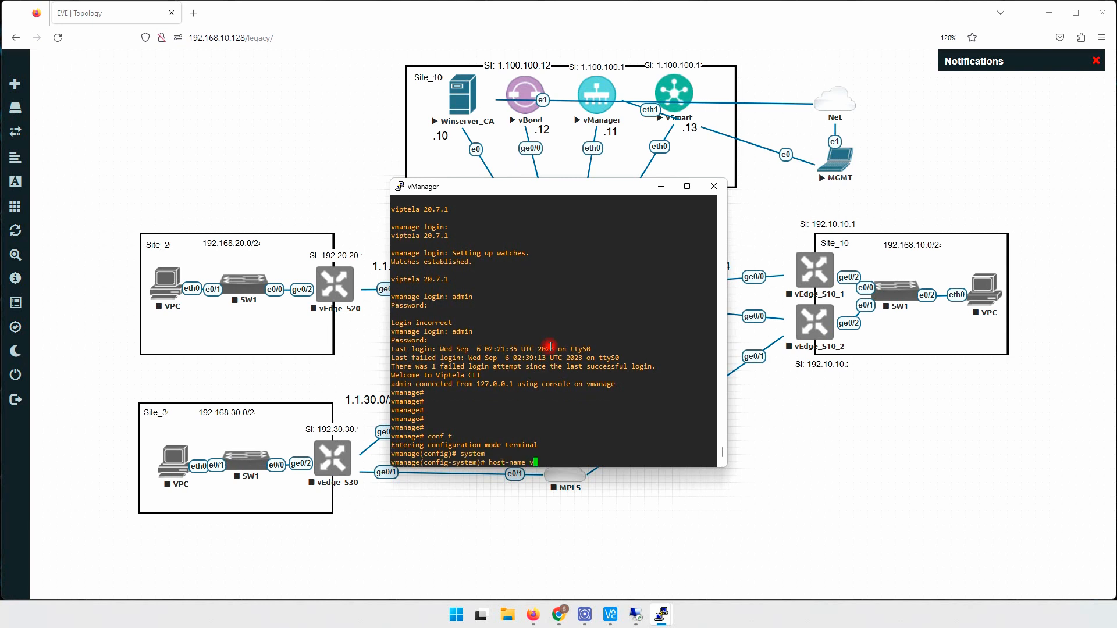
key(Return)
key(Return)
key(Return)
key(Return)
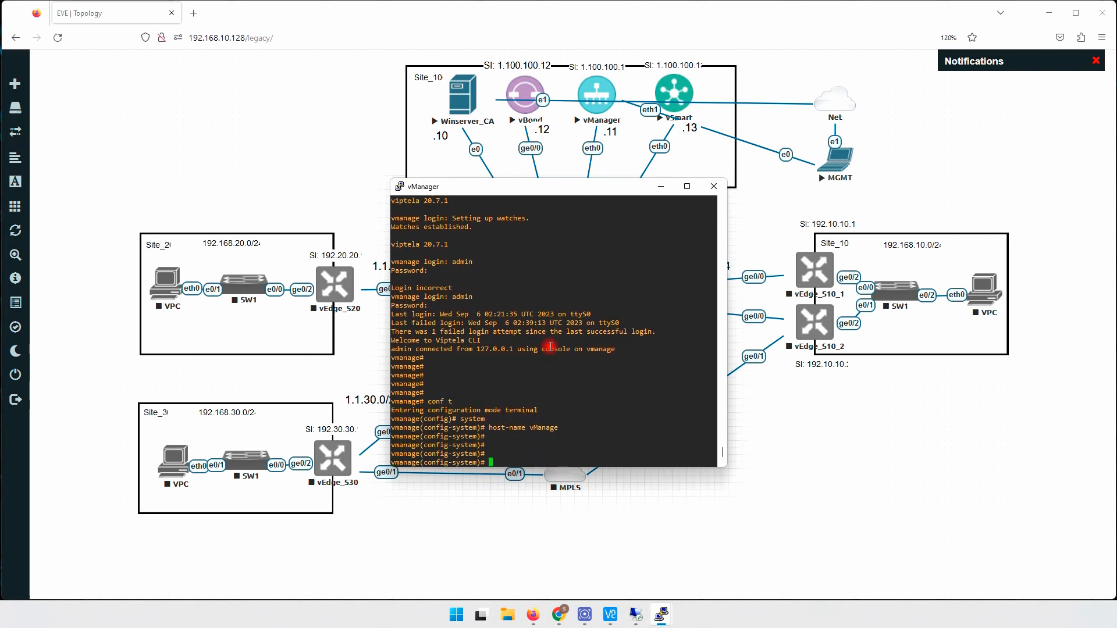
- Set organization-name NIP, site-id 100 and system-ip 1.100.100.11
text(o)
key(Tab)
text(NIP)
key(Return)
text(site-id 100)
key(Return)
text(system-ip 1.100.11)
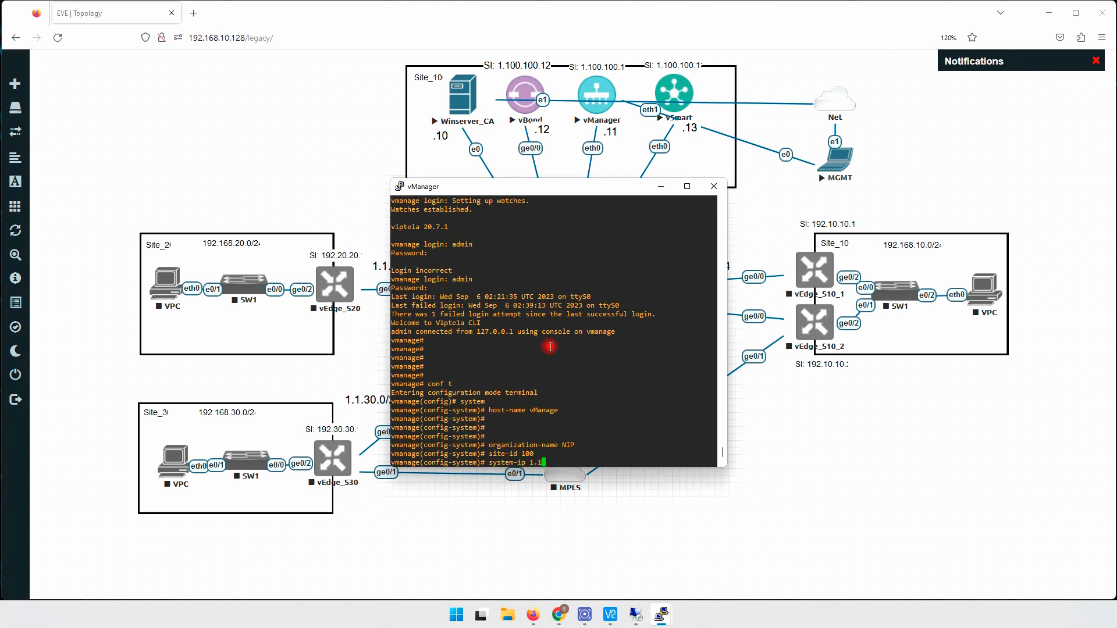
key(BackSpace)
key(BackSpace)
text(100.11)
key(Return)
key(Return)
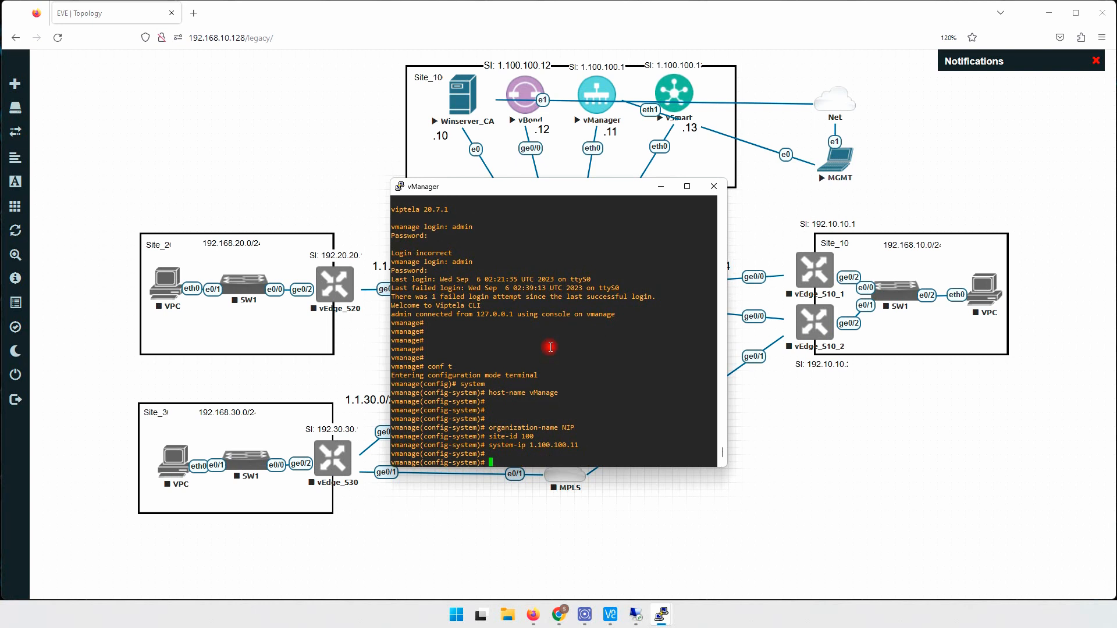
- Set vbond 1.1.100.12, exit the system section, and run 'do sh run'
text(vbond 1.1.100.12)
key(Return)
key(Return)
key(Return)
text(ex)
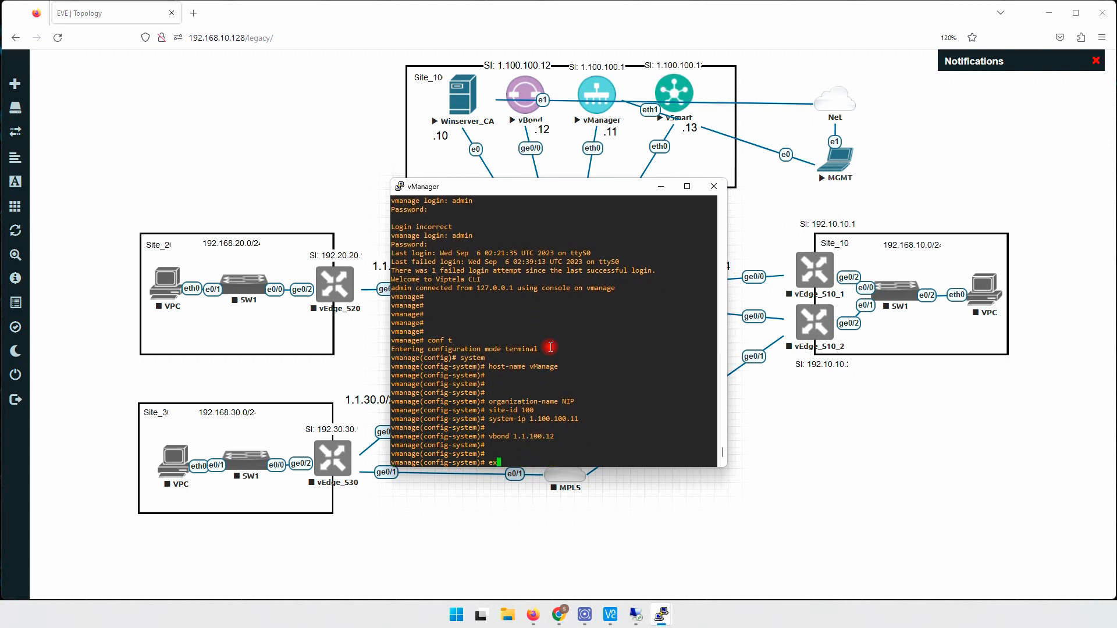
key(Return)
key(Return)
key(Return)
key(Return)
key(Return)
text(do sh run)
key(Return)
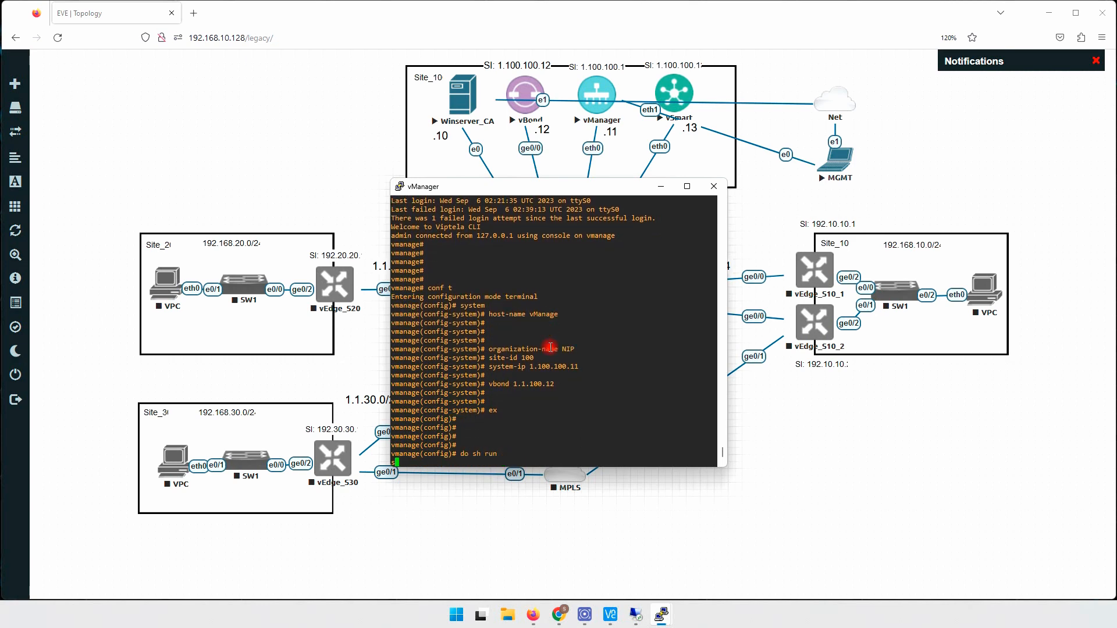
- Paste vpn 0 interface eth0 from the config, enable it, and assign 1.1.100.11/24
key(space)
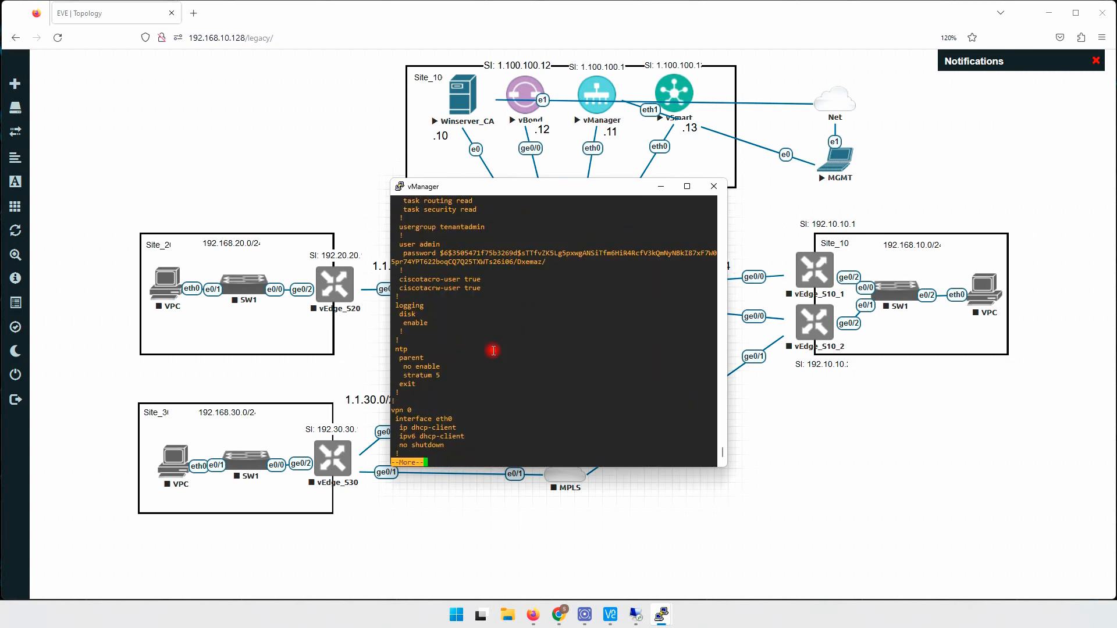
key(space)
drag(397, 384, 468, 394)
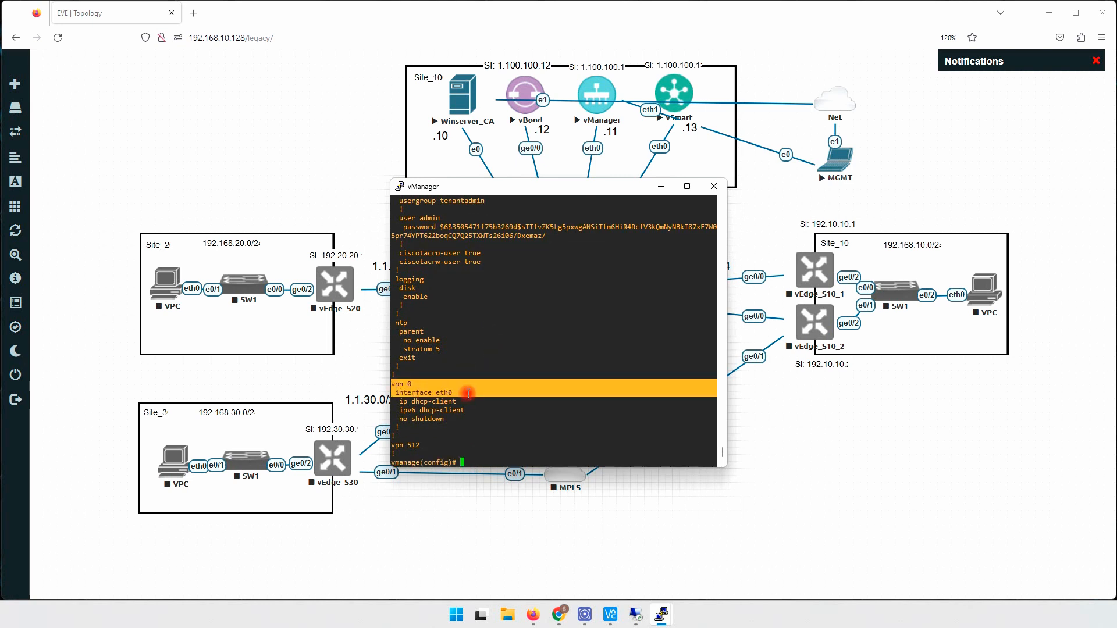
right_click(530, 356)
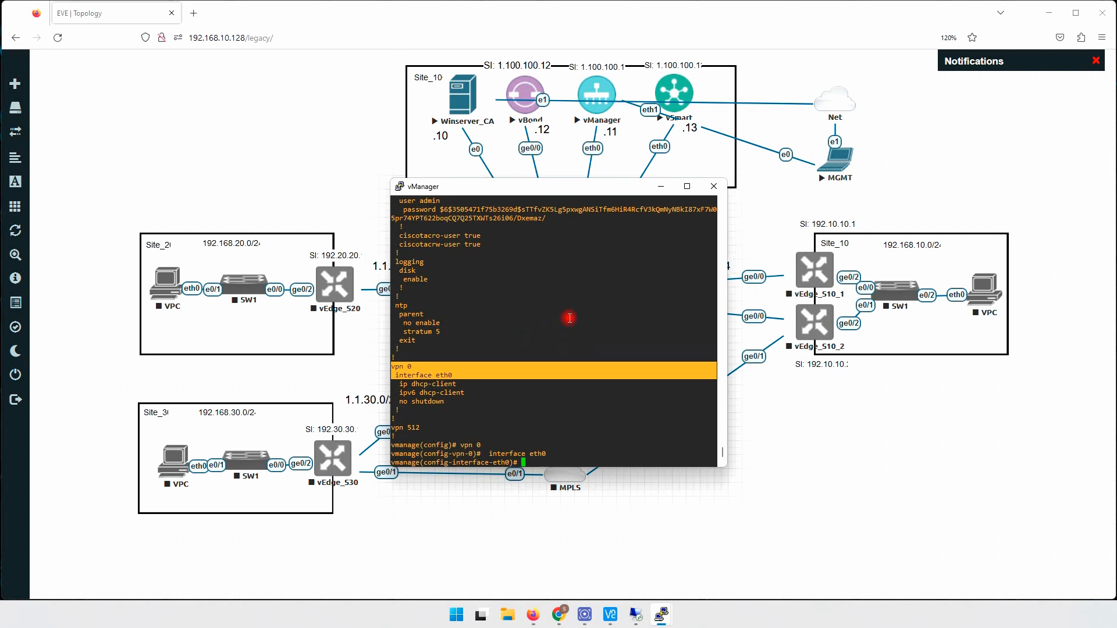
text(no shutdown)
key(Return)
text(i)
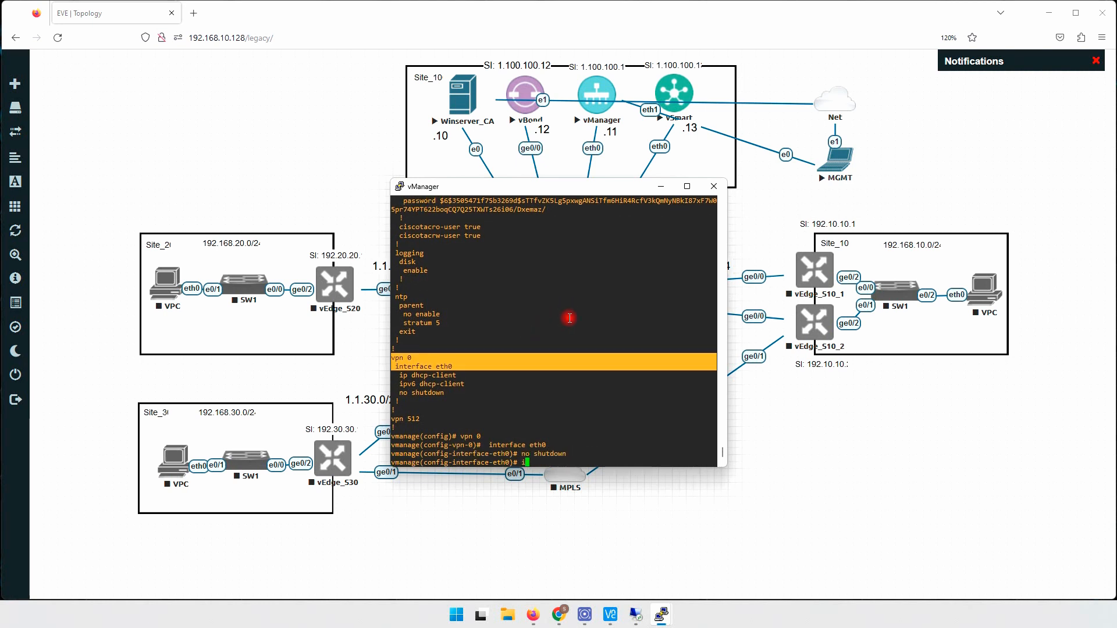
text(p address 1.1.100.1)
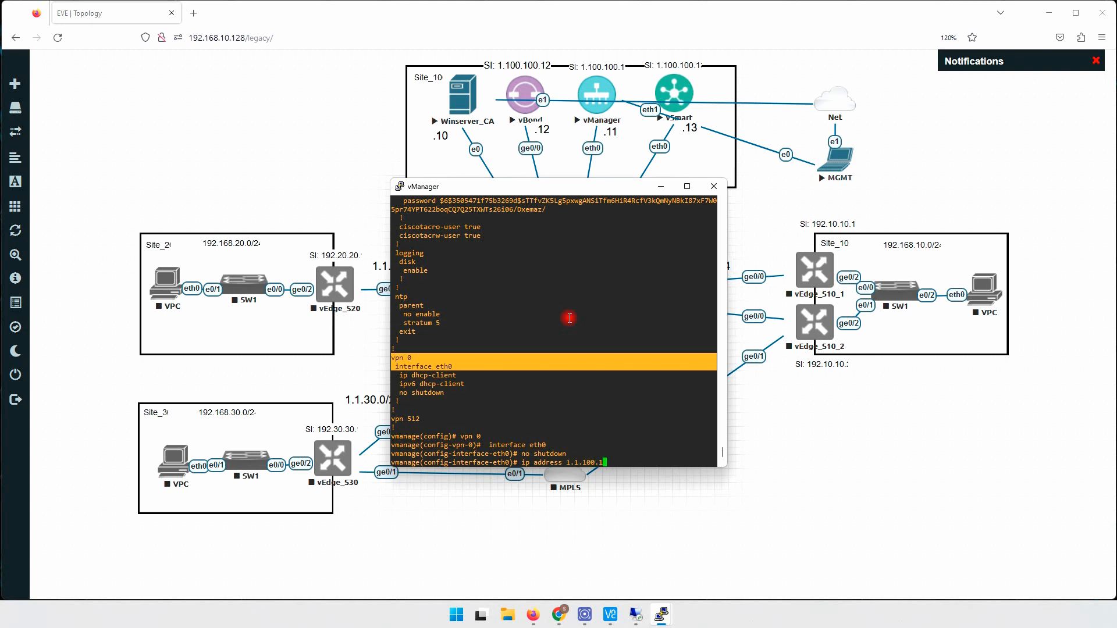
text(2/24)
key(Return)
key(Return)
- Add a vpn 0 default route 0.0.0.0/0 via 1.1.100.1 and return to global configuration
text(ex)
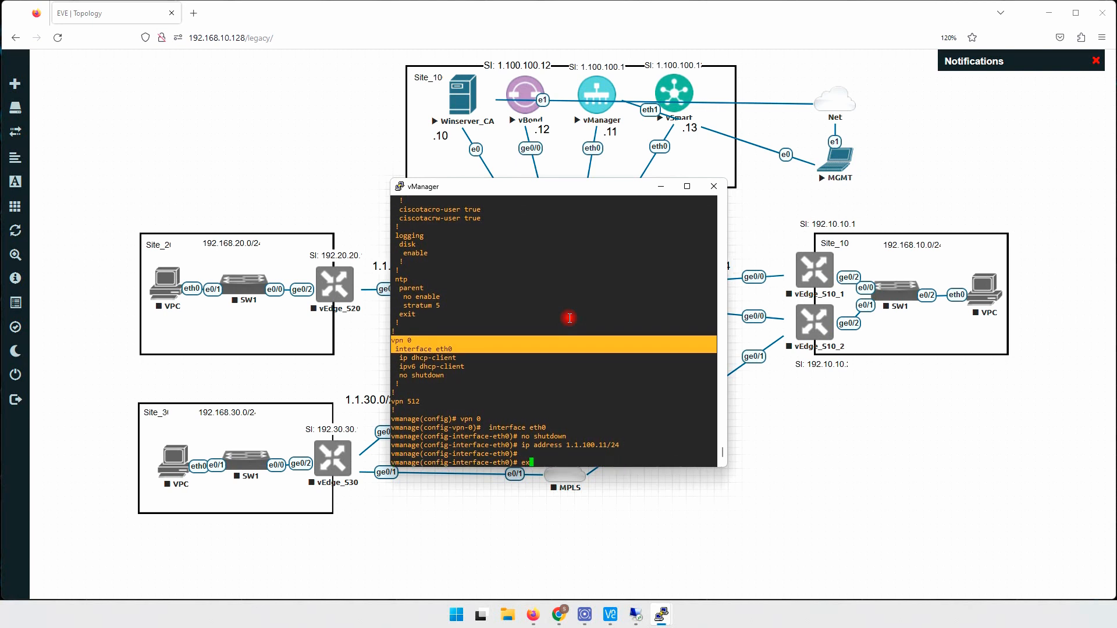
key(Return)
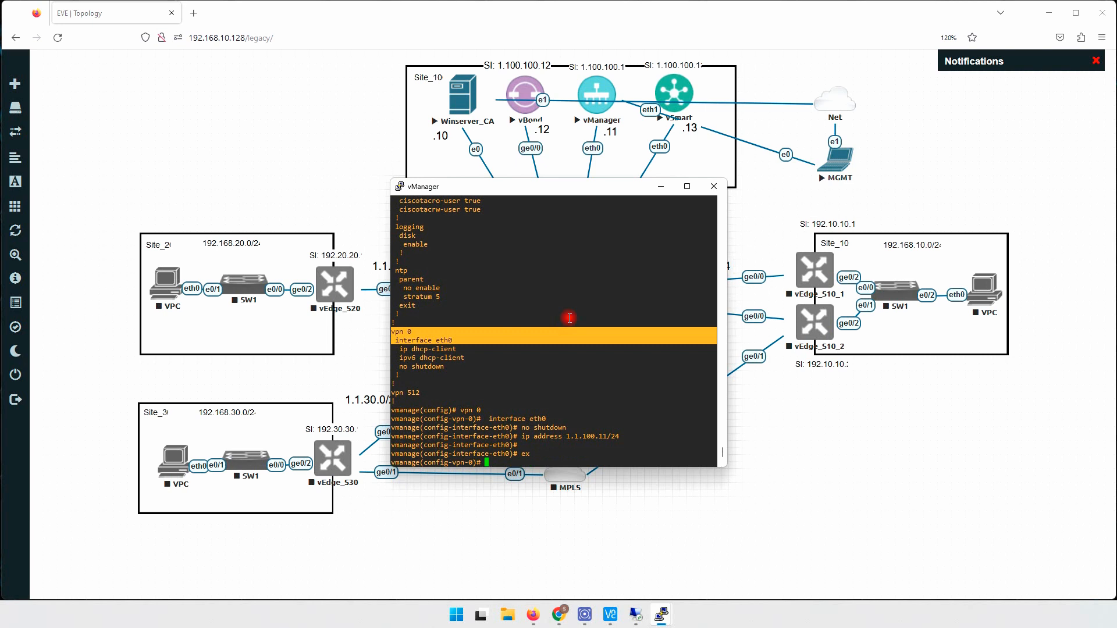
text(ip route 0.0.0.0/0 1.1.100.1)
key(Return)
key(Return)
key(Return)
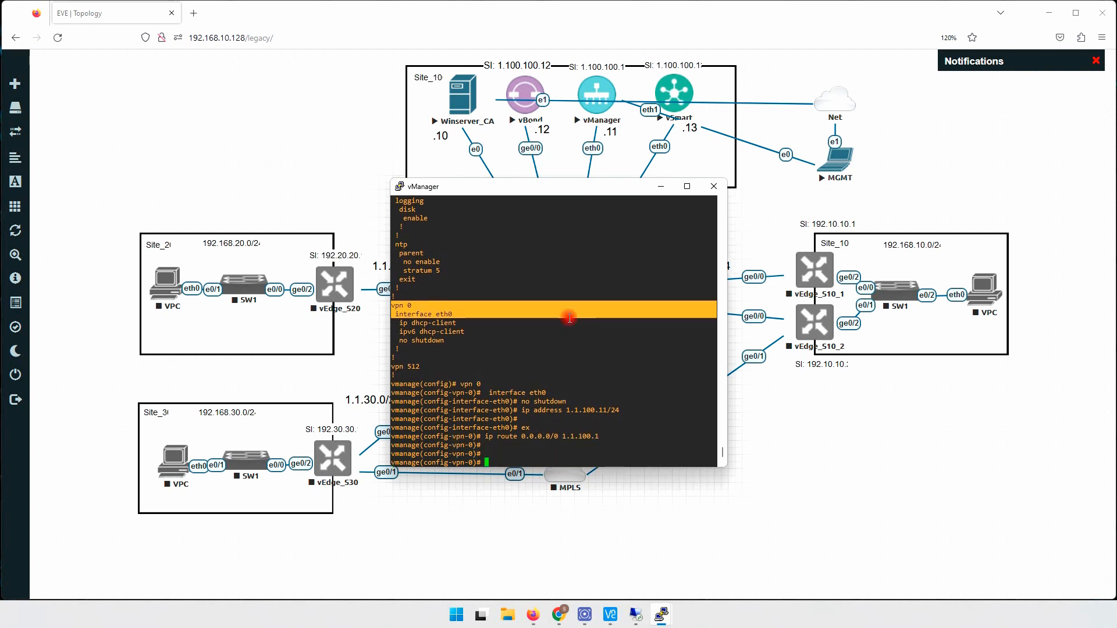
text(ex)
key(Return)
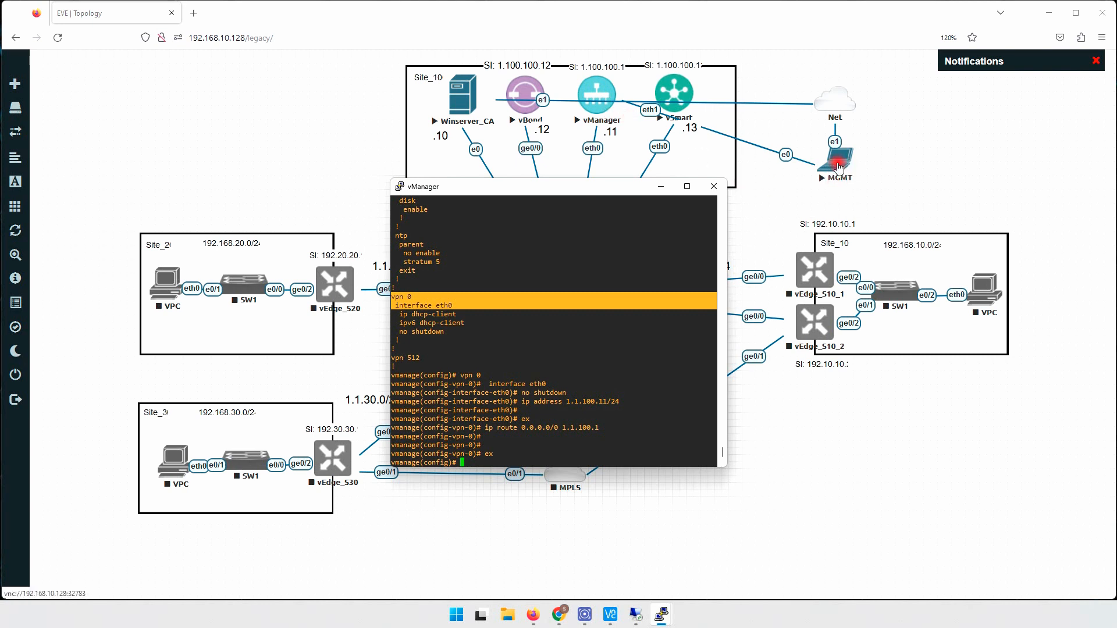
drag(391, 357, 435, 359)
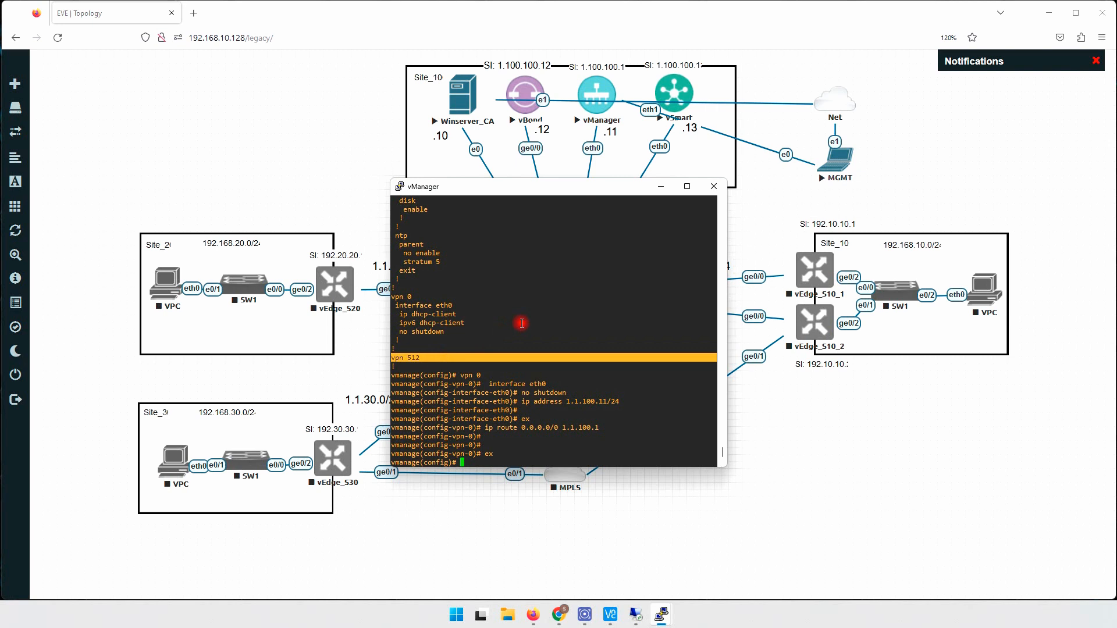
- Show the running configuration with do sh run and enter vpn 512
key(Return)
key(Return)
text(do sh run)
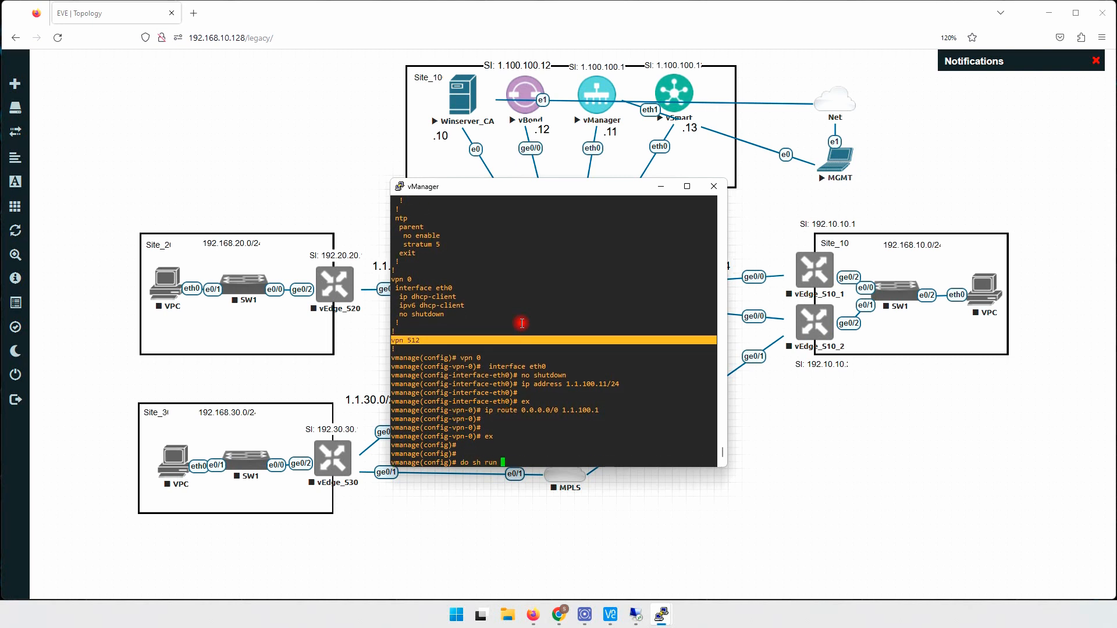
key(Return)
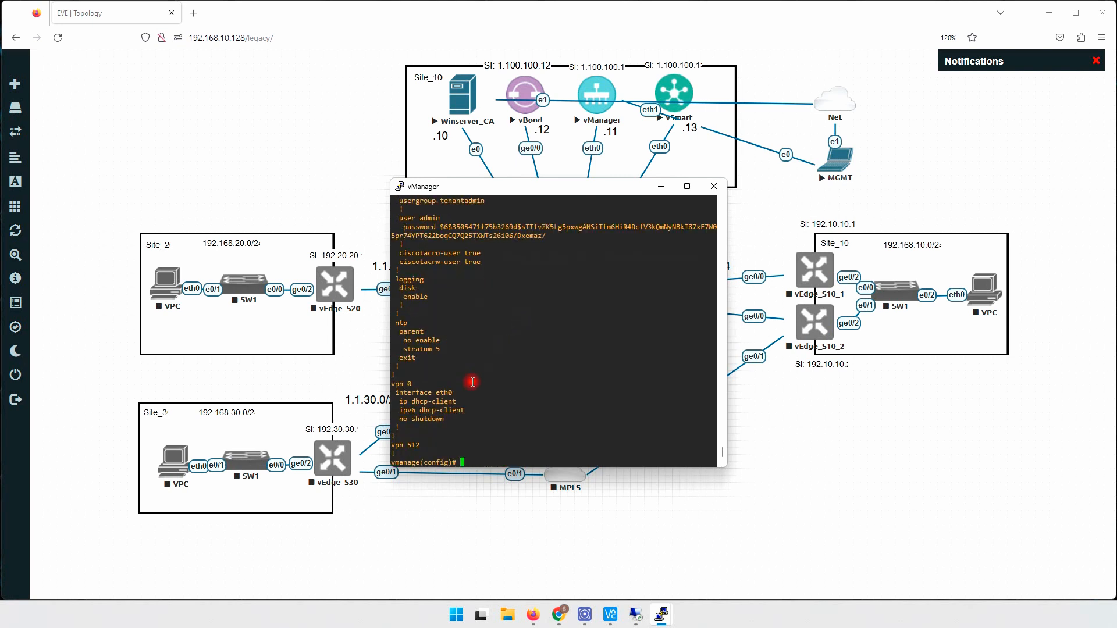
triple_click(399, 445)
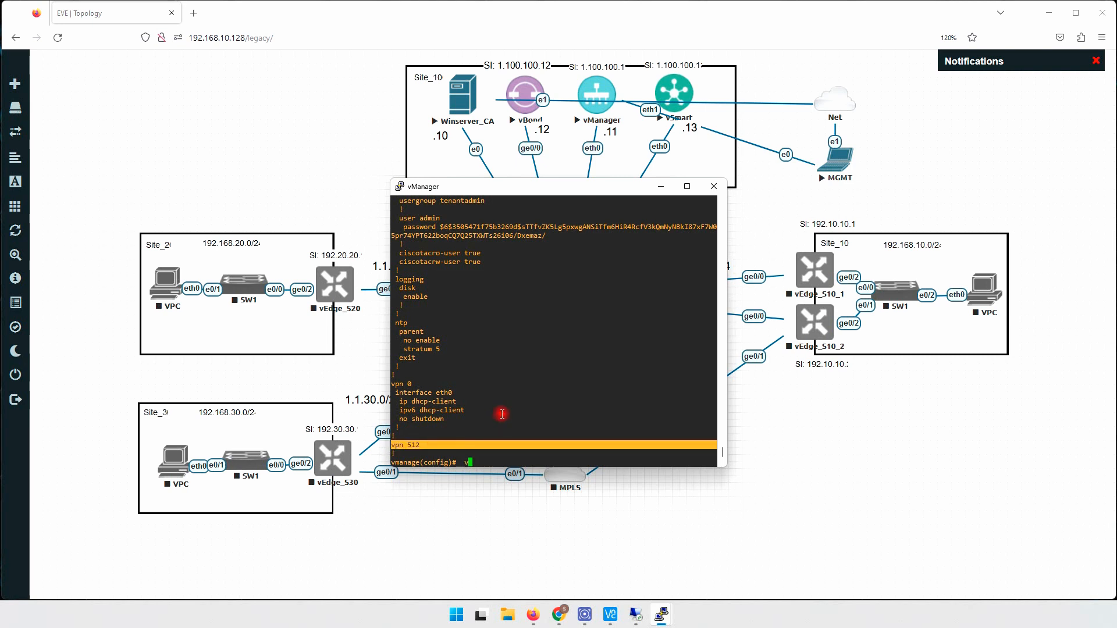
right_click(545, 388)
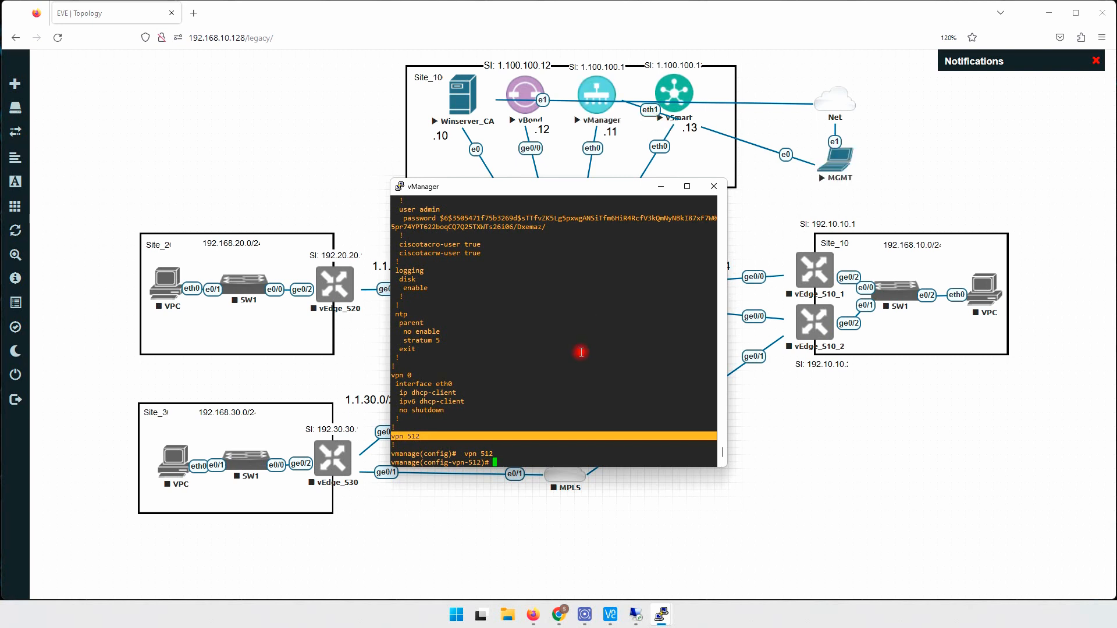
- Add interface eth1111 under vpn 512 and commit, which fails with an invalid interface error
text(int)
text(eth1111)
key(Return)
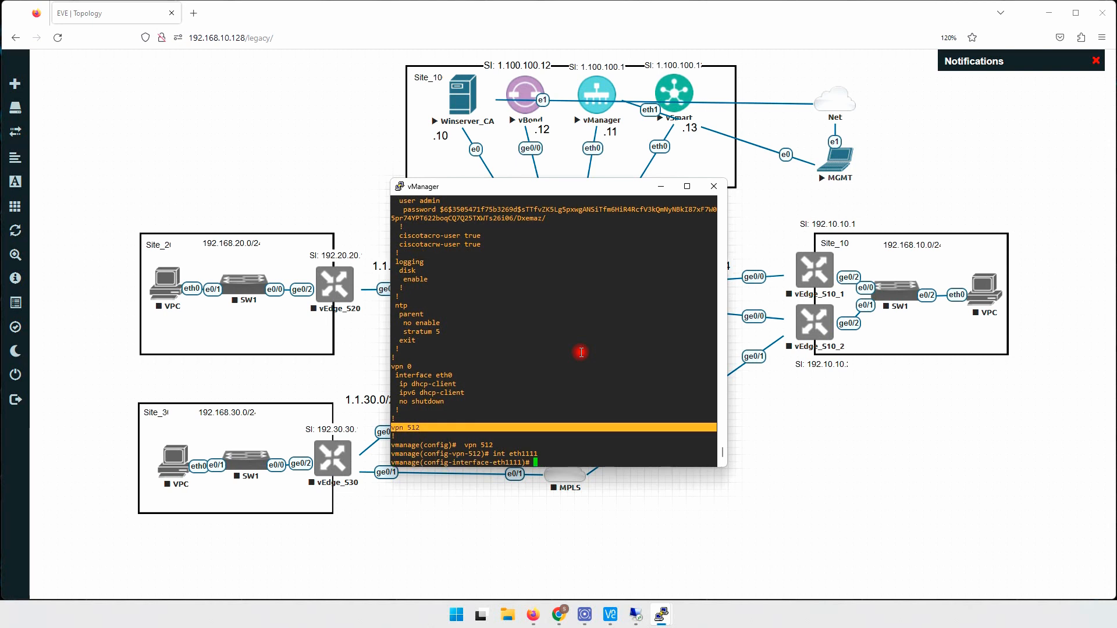
text(ex)
key(Return)
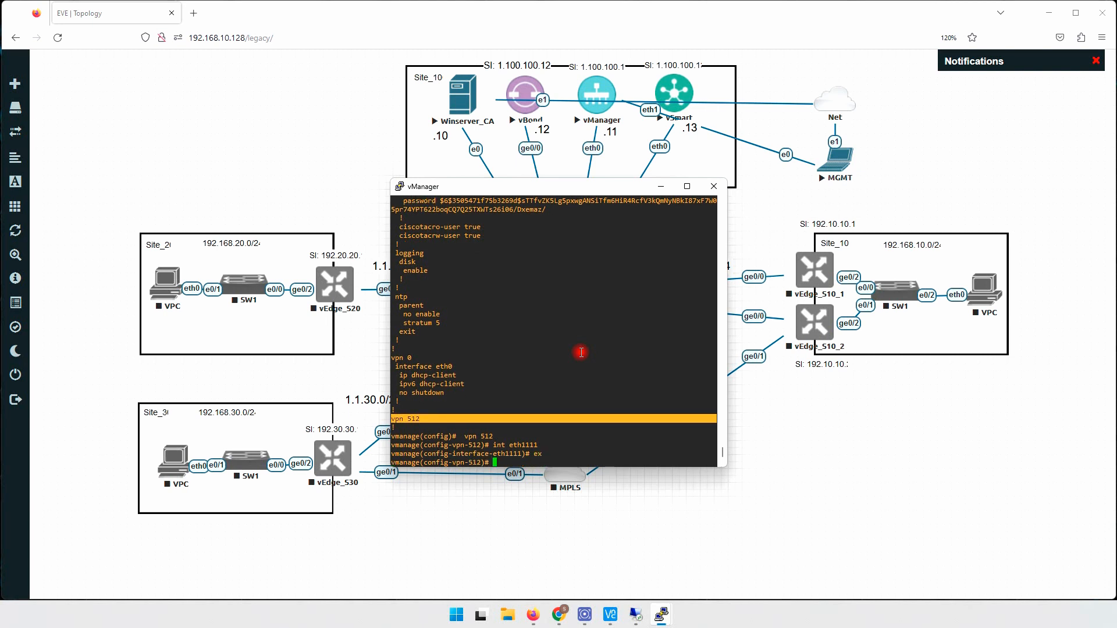
text(ex)
key(Return)
text(commit)
key(Return)
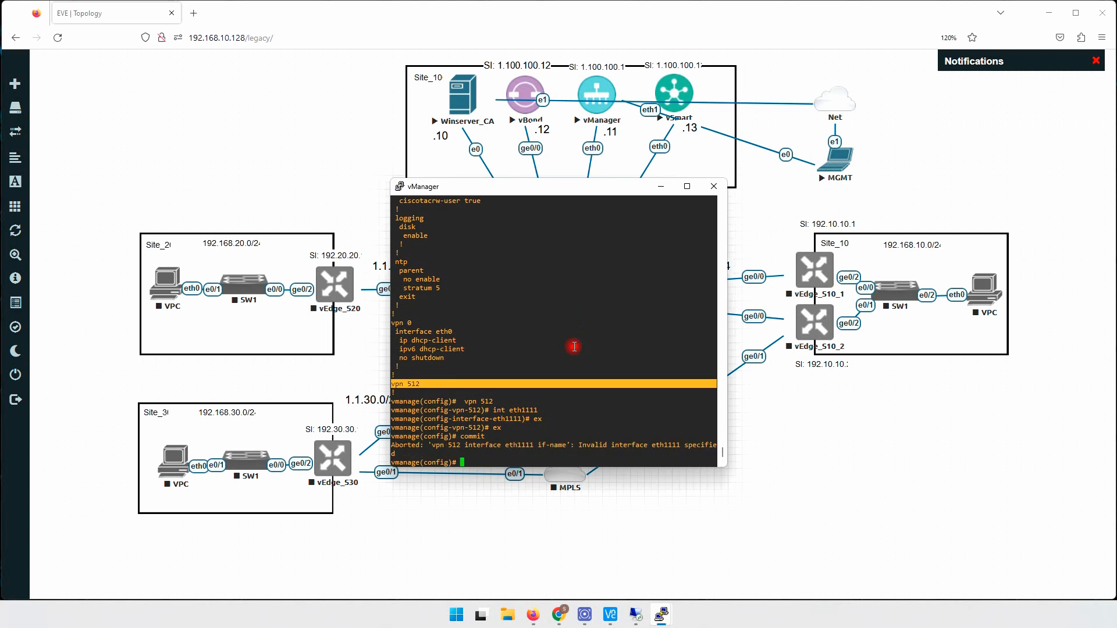
drag(436, 445, 624, 447)
click(589, 424)
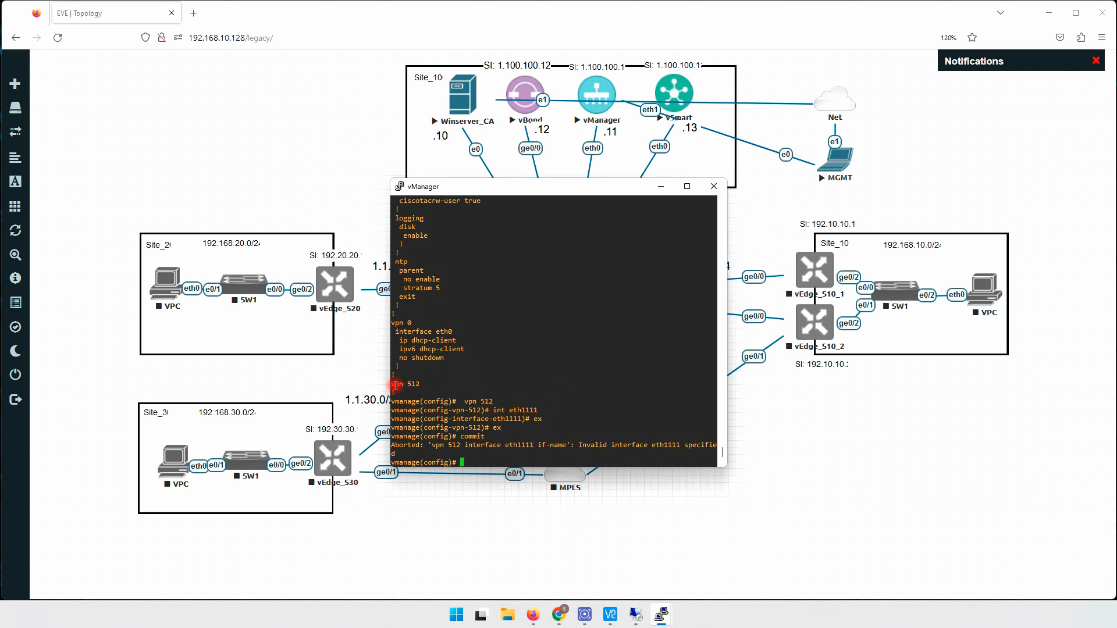
- Re-enter vpn 512 and remove the bad interface with no int eth1111
drag(392, 384, 439, 383)
right_click(520, 354)
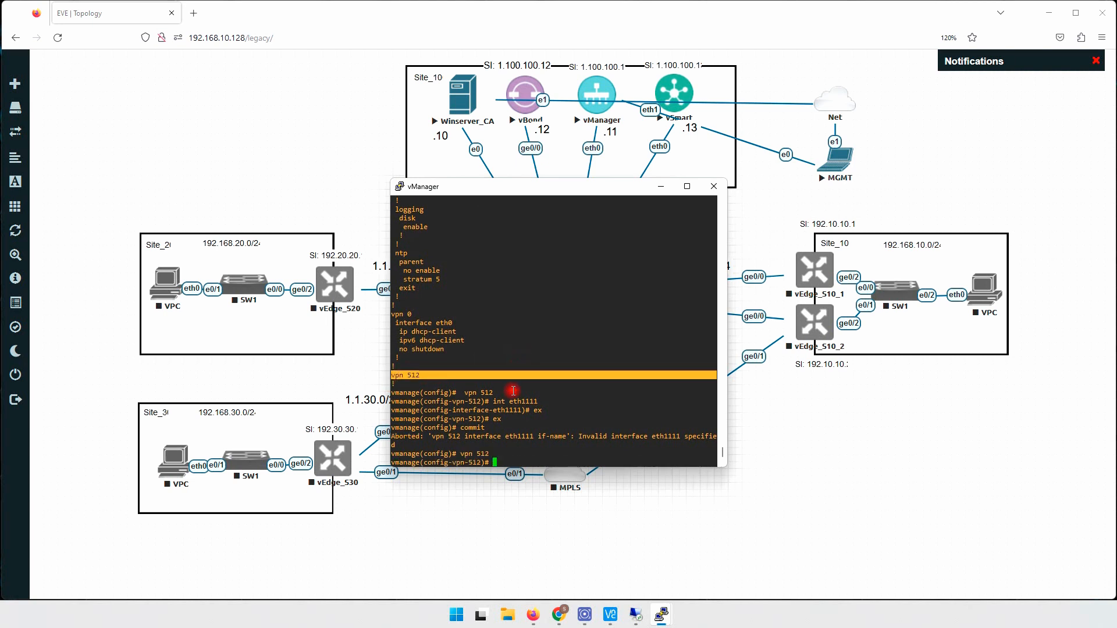
text(no)
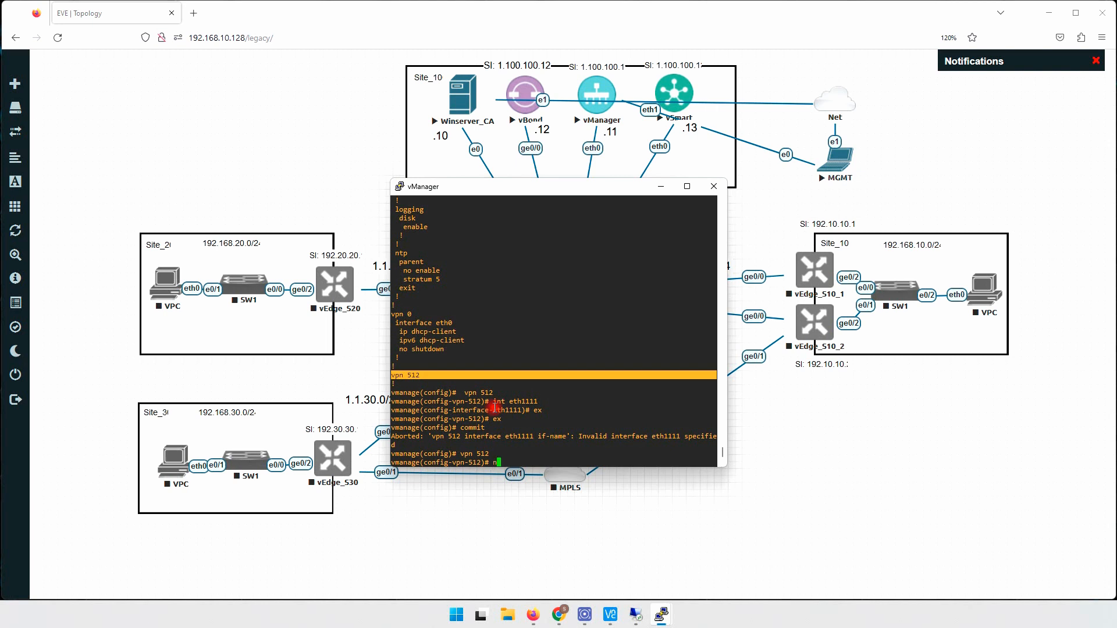
drag(495, 402, 561, 400)
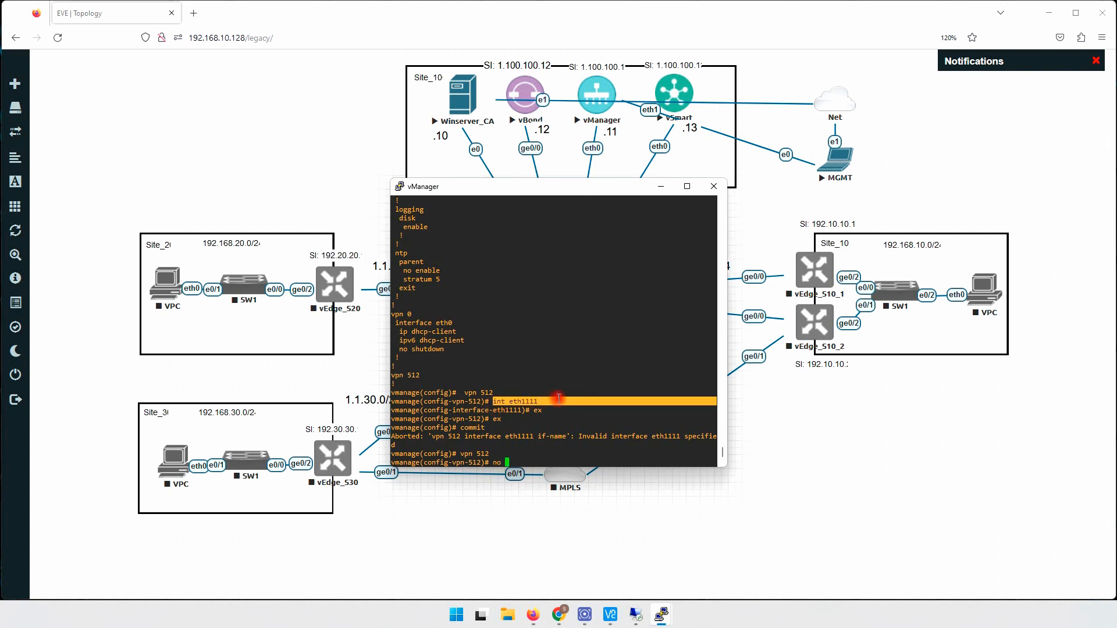
right_click(574, 365)
- Enable interface eth1 with no shutdown and ip address 192.168.100.1/24, then exit twice
text(int eth1)
key(Return)
key(Return)
key(Return)
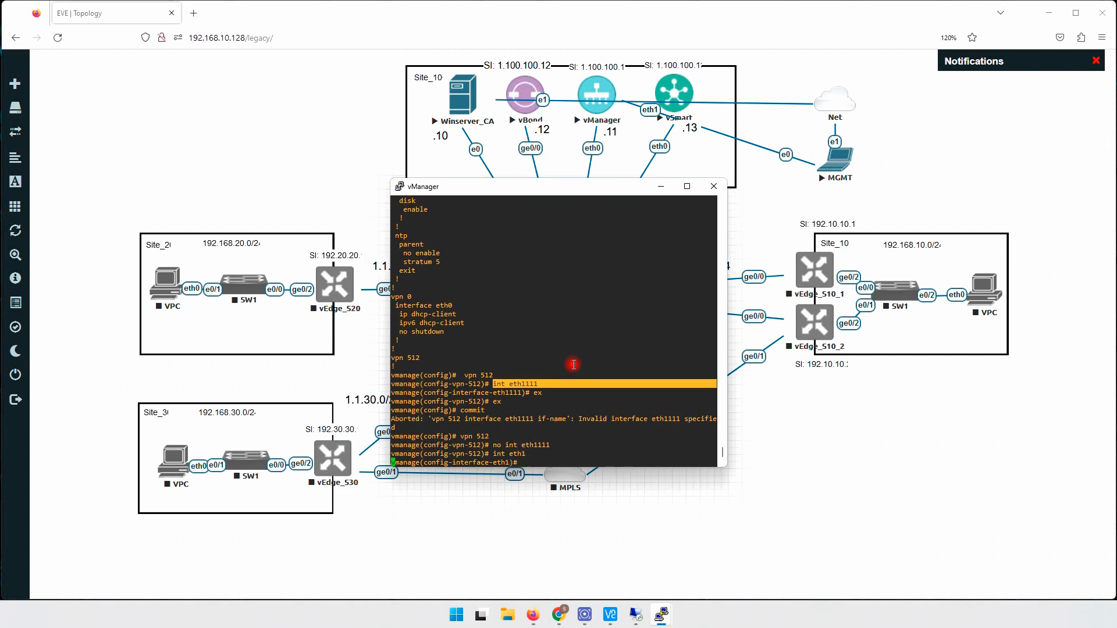
text(no sh)
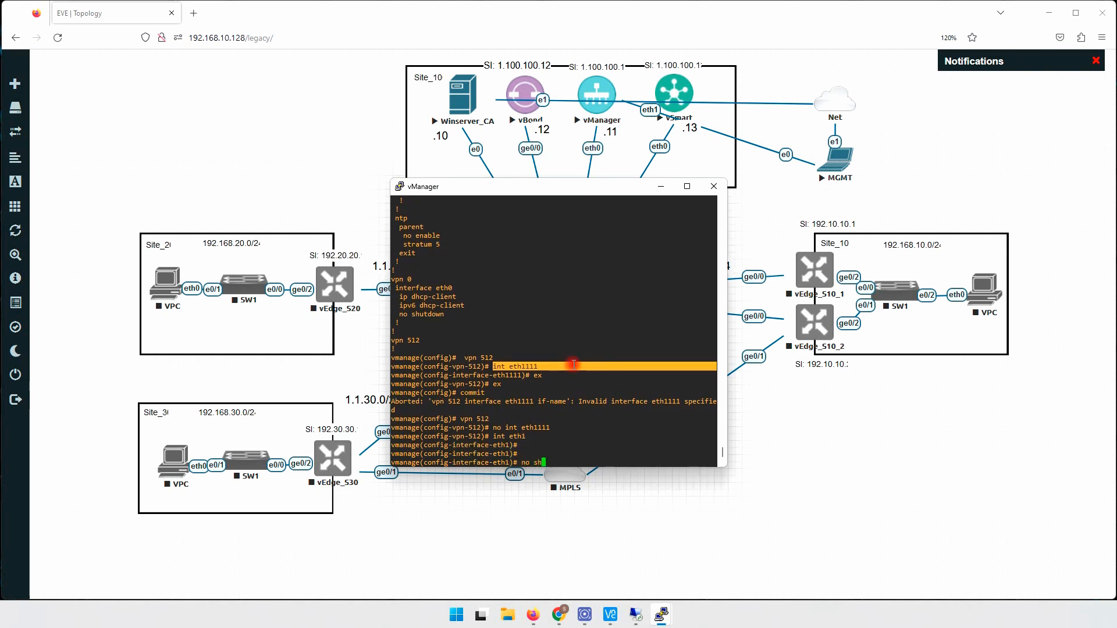
key(Return)
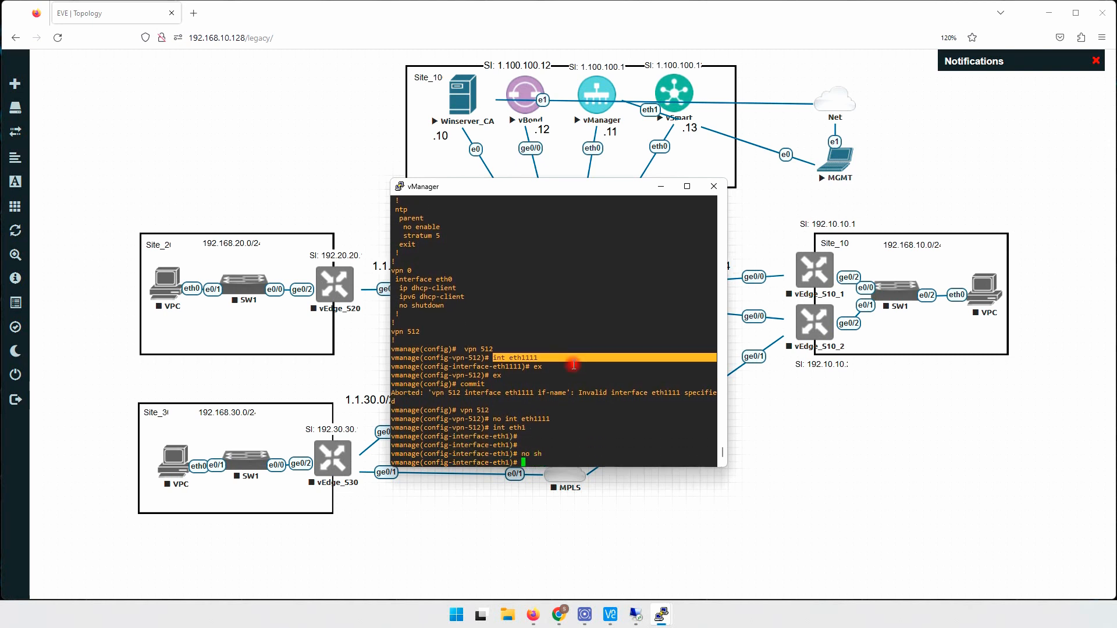
text(ip address 192.168)
key(Return)
key(Return)
key(Return)
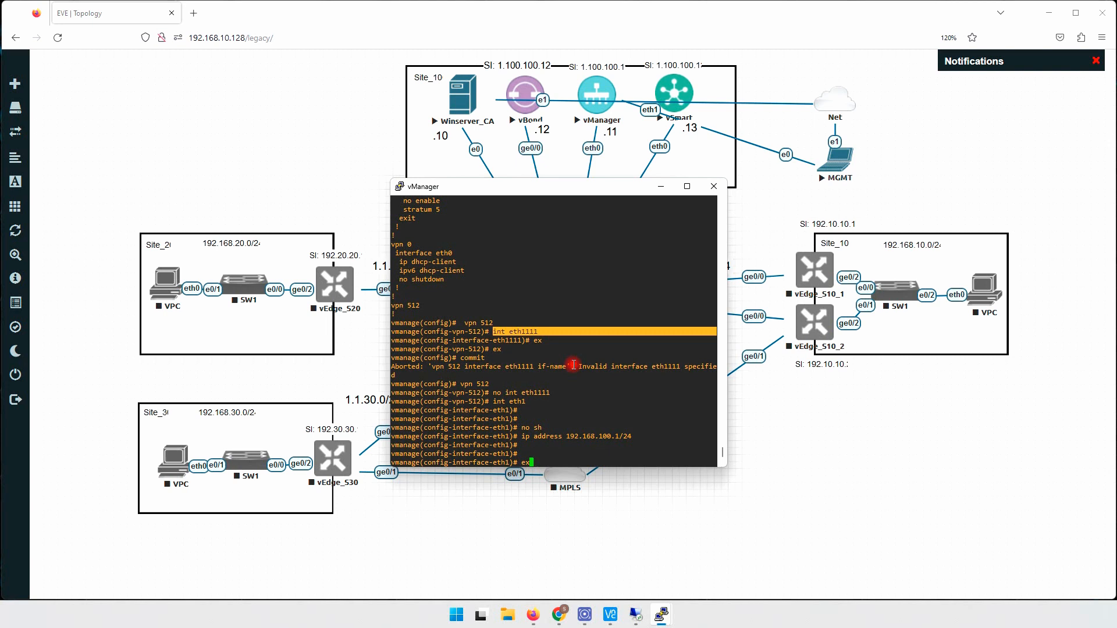
key(Return)
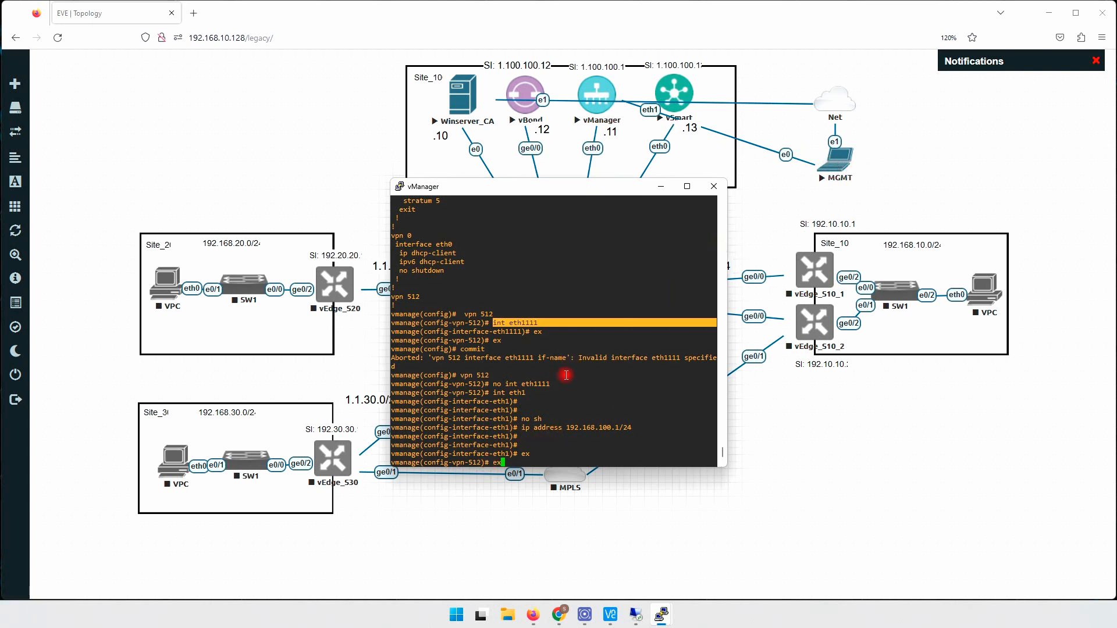
key(Return)
key(Return)
key(Return)
key(Return)
key(Return)
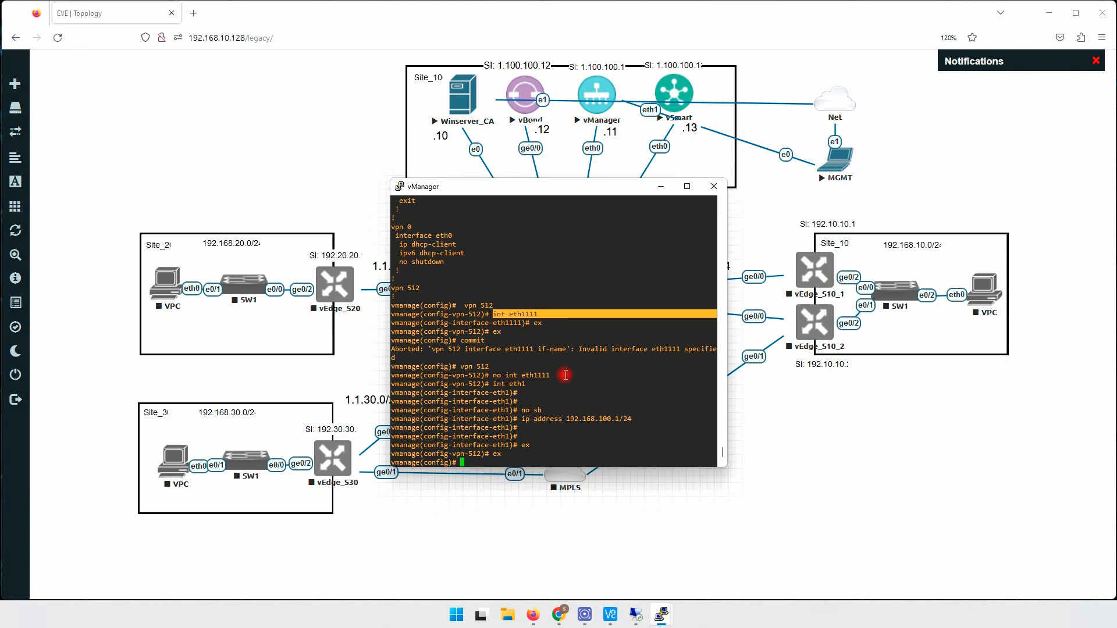
- Commit the changes and confirm the commit and the 192.168.100.1 management address
text(commit)
key(Return)
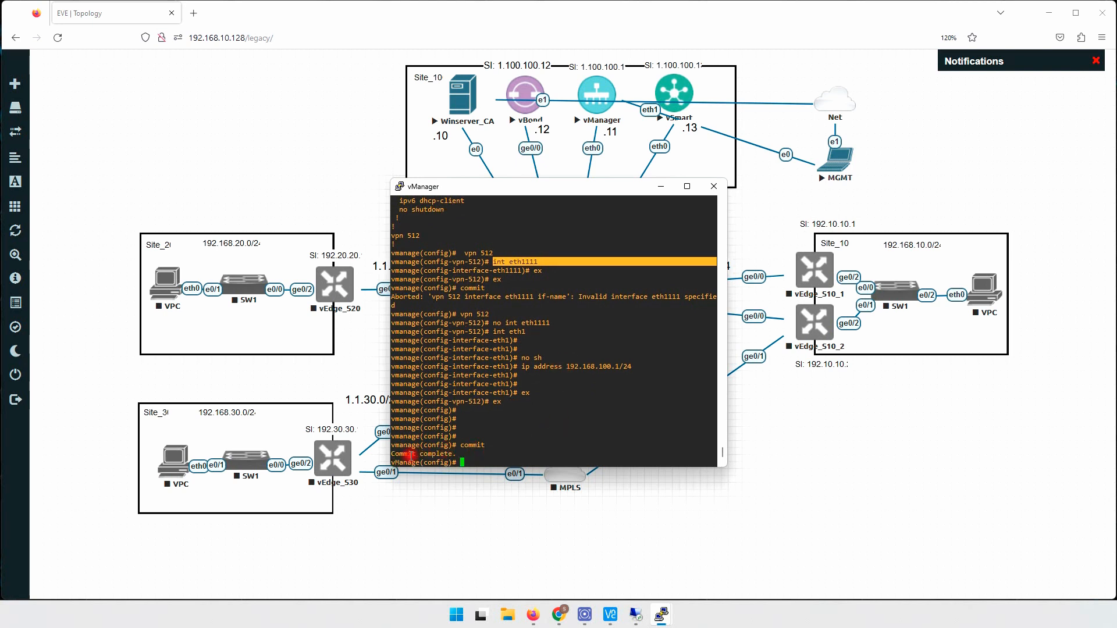
drag(389, 454, 460, 455)
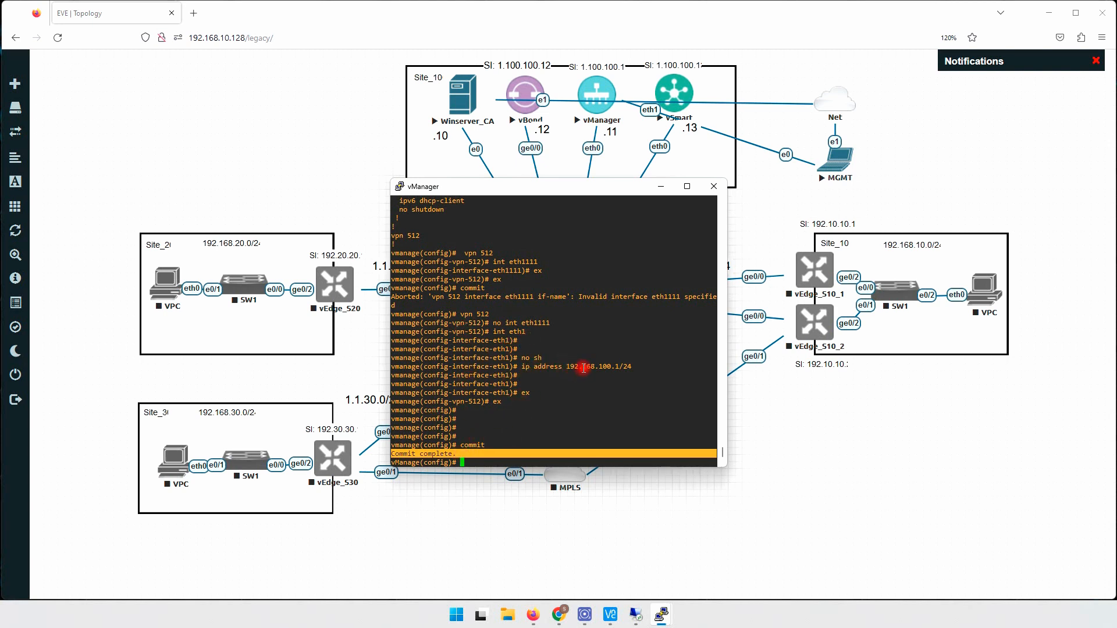
drag(568, 366, 623, 367)
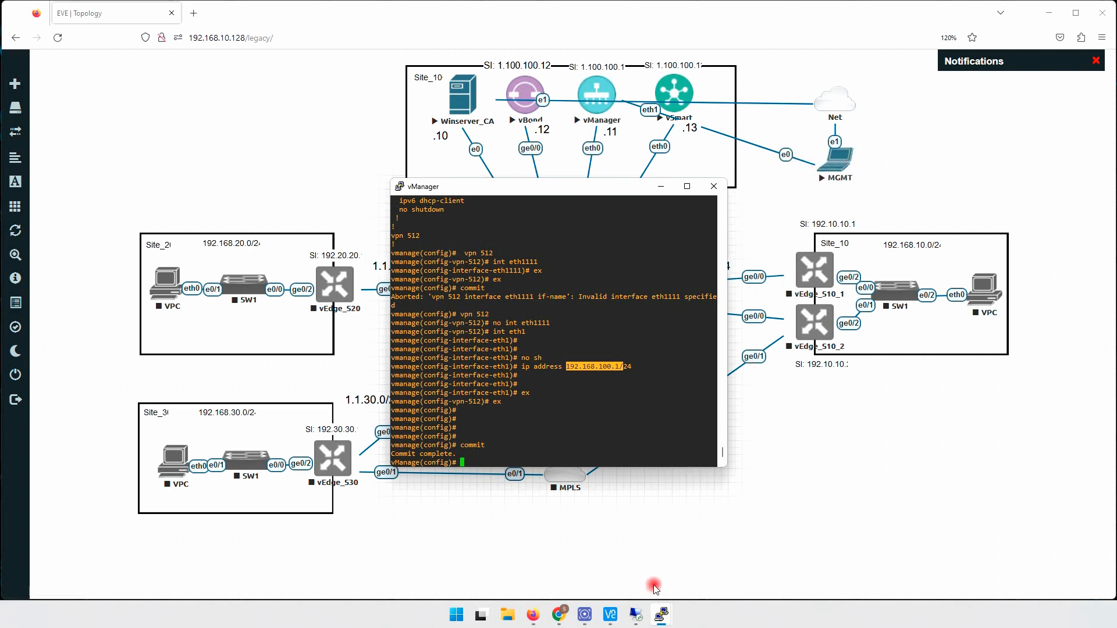
click(661, 614)
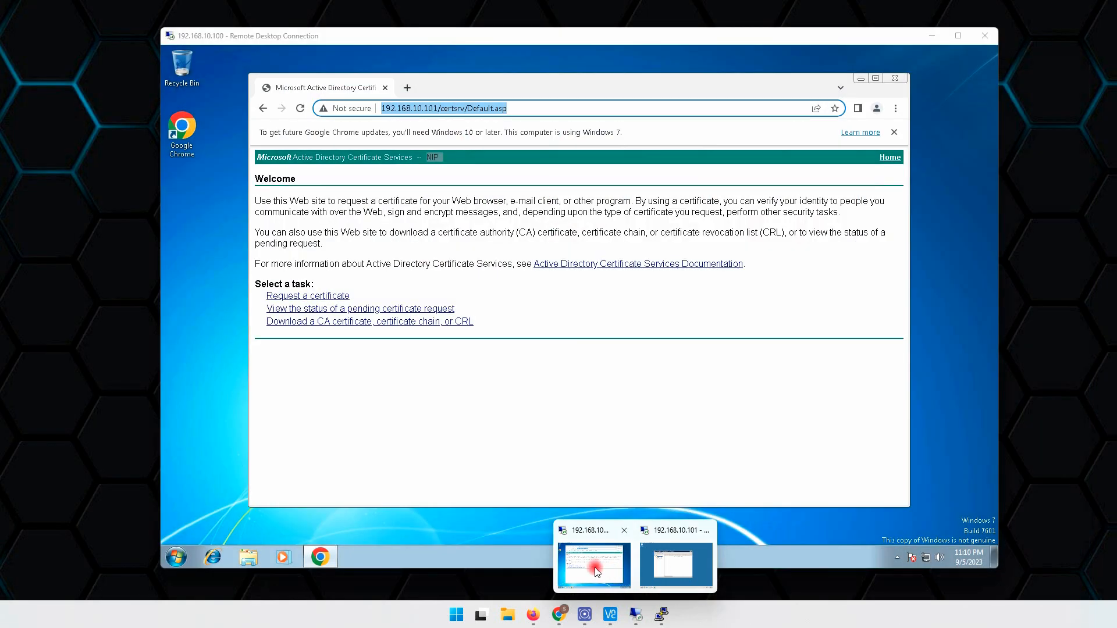
- On the Windows 7 PC, check Local Area Connection's current autoconfigured IPv4 address
click(598, 562)
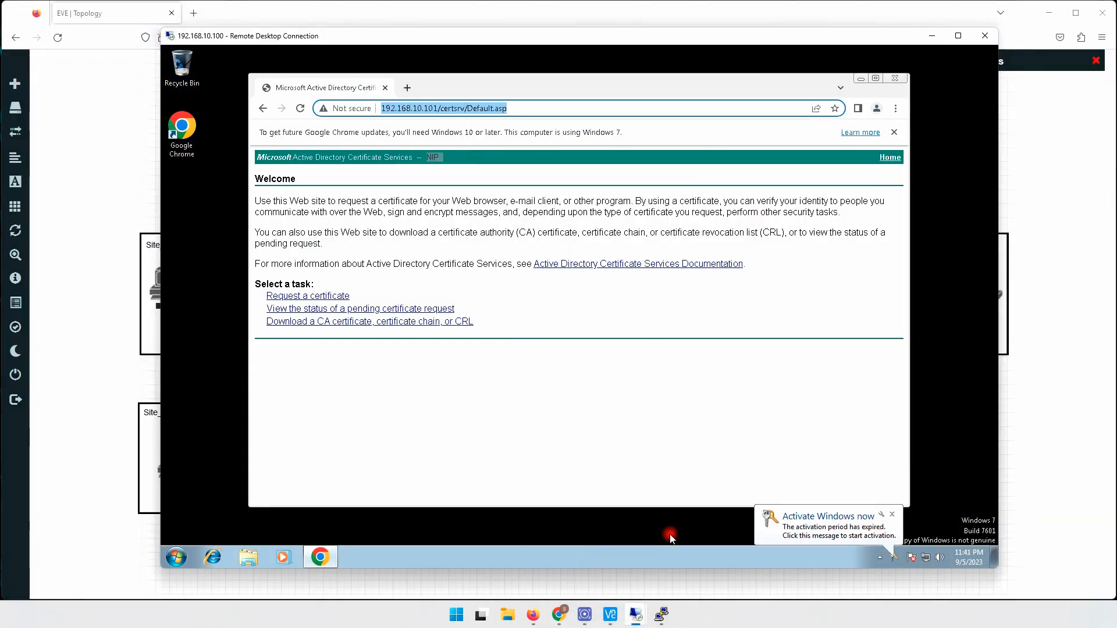
right_click(927, 557)
click(928, 549)
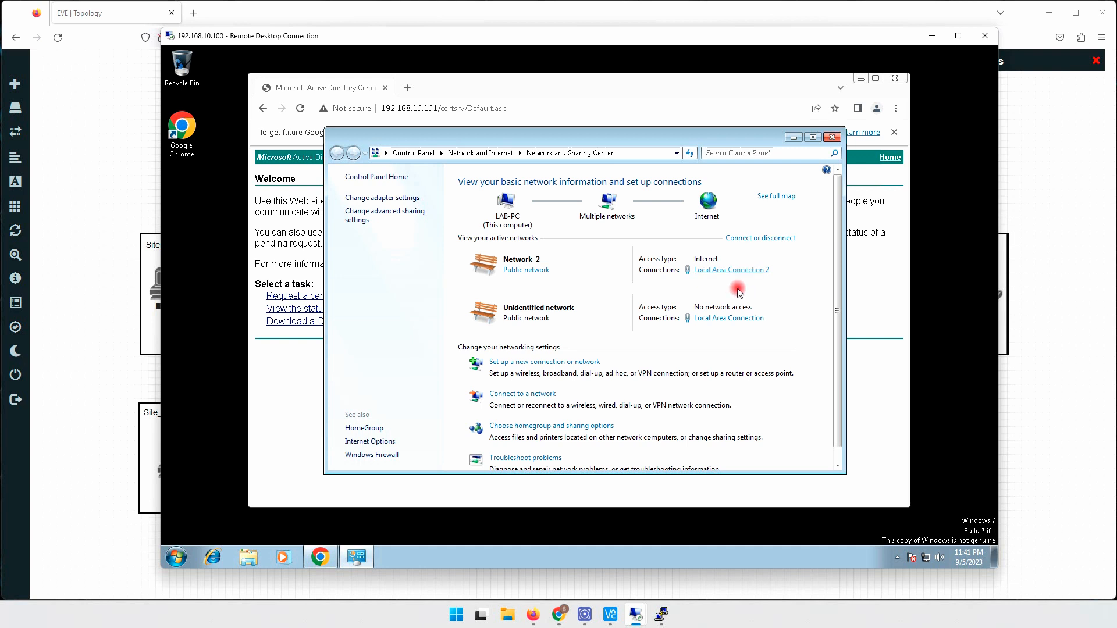
click(714, 321)
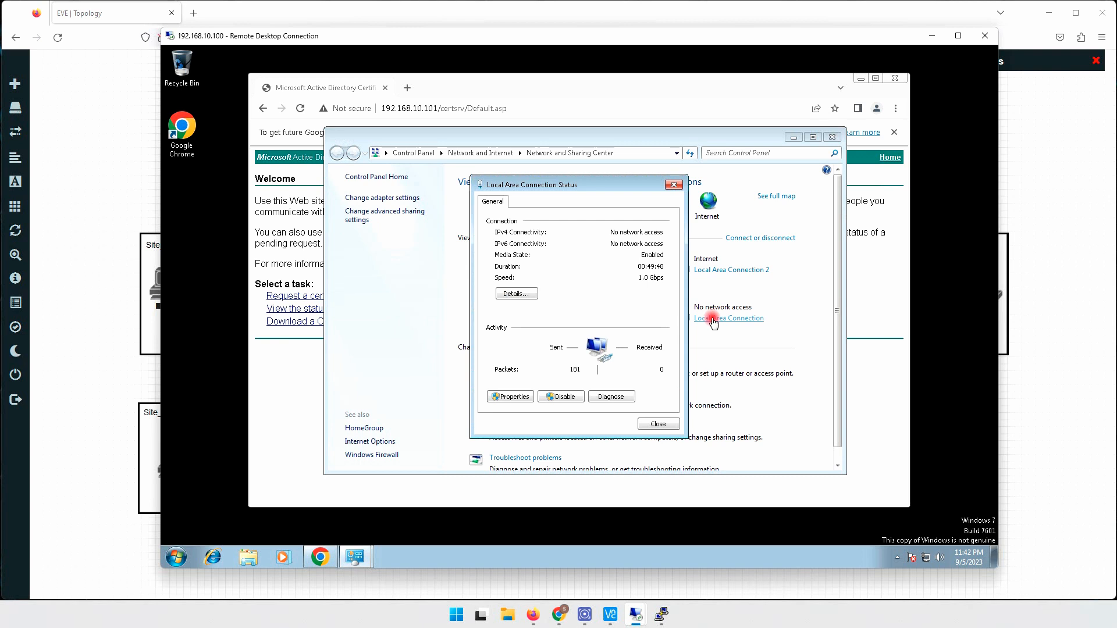
click(518, 293)
click(591, 285)
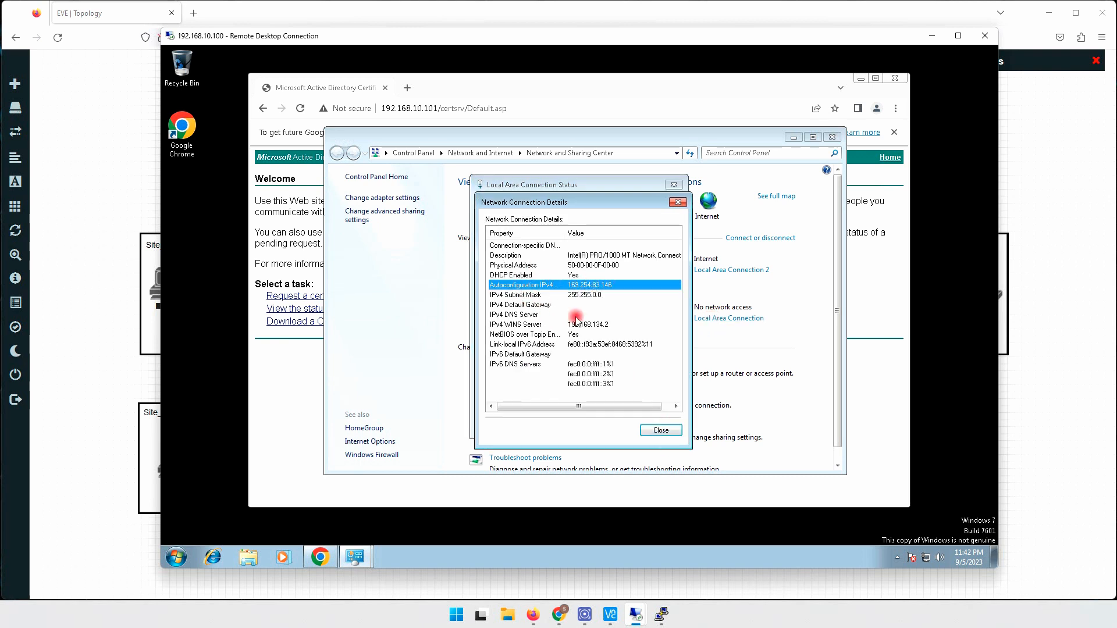
click(661, 432)
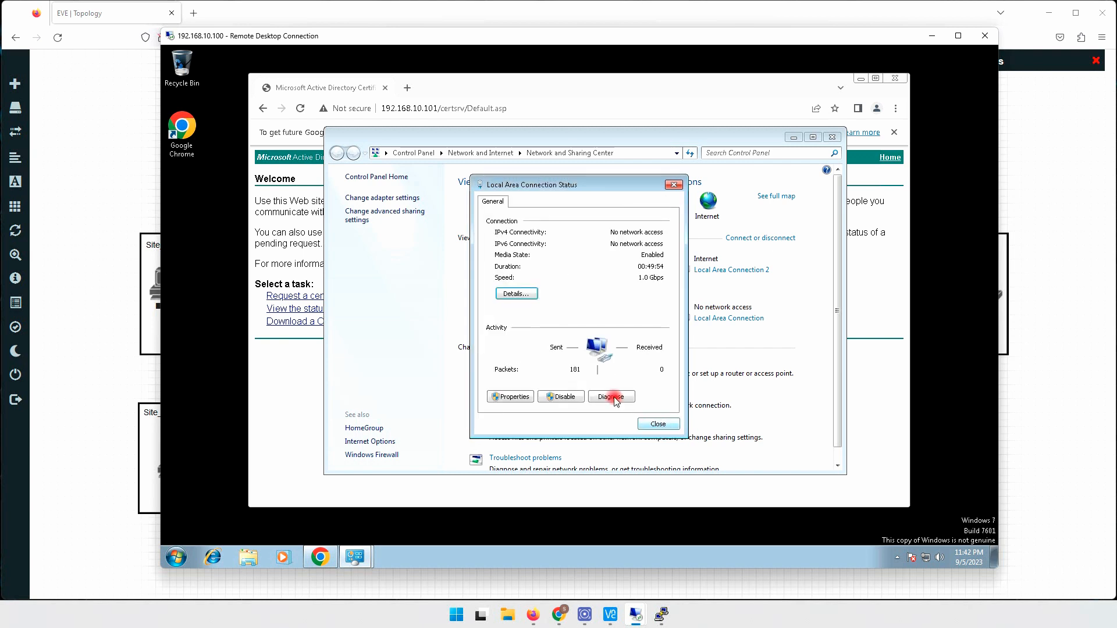
- Give Local Area Connection static IP 192.168.100.2, mask 255.255.255.0, gateway 192.168.100.1
click(527, 391)
double_click(614, 327)
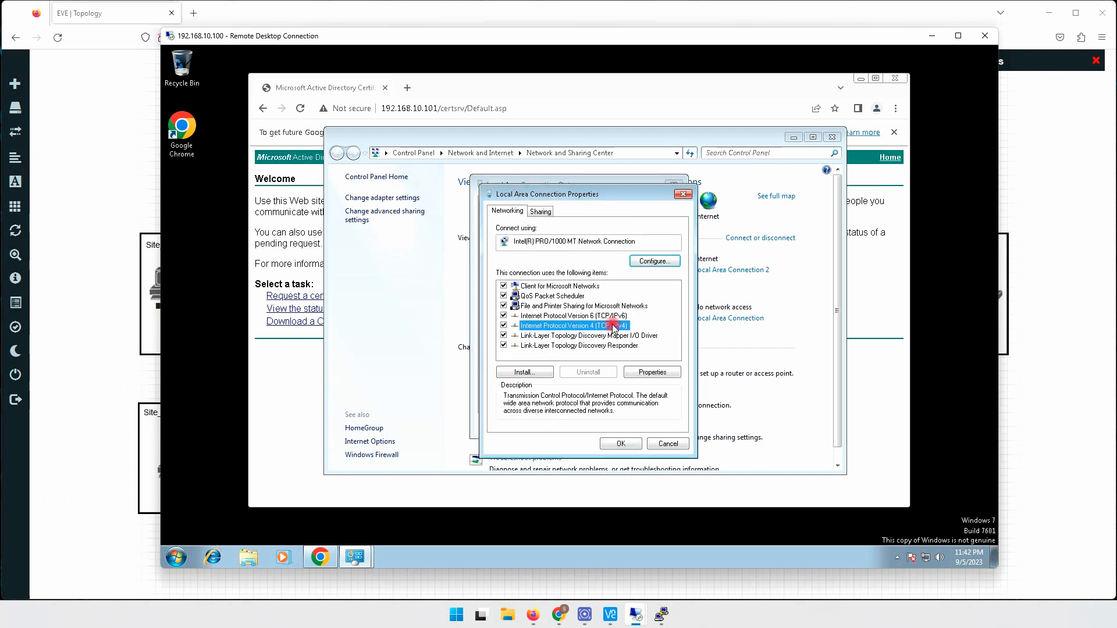
click(545, 320)
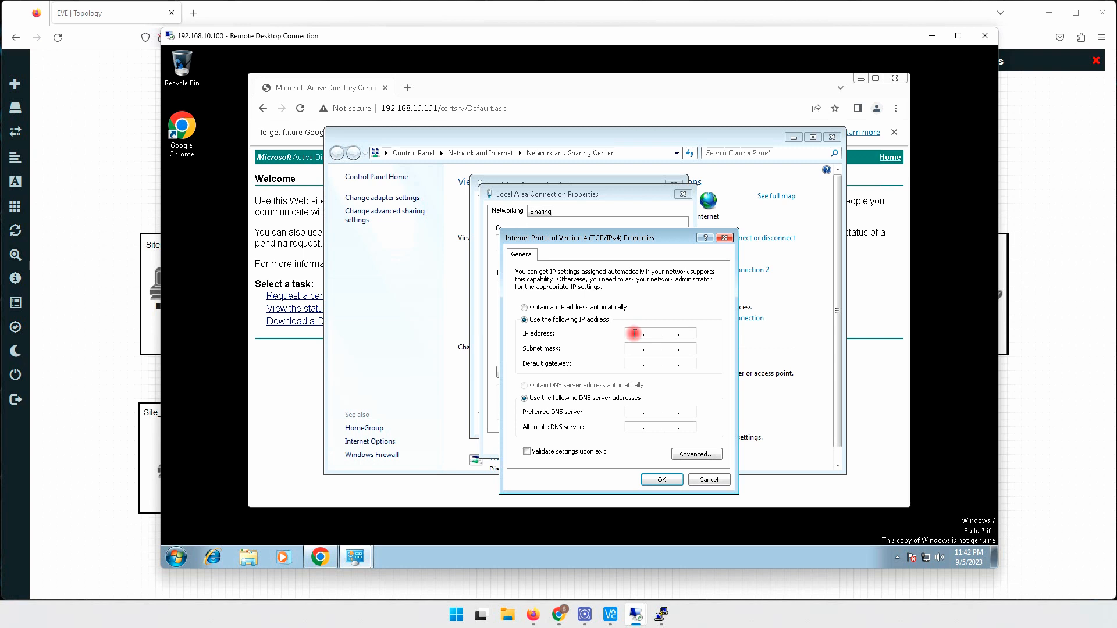
click(633, 333)
text(192 . 168 . 100 . 2)
click(635, 346)
click(630, 365)
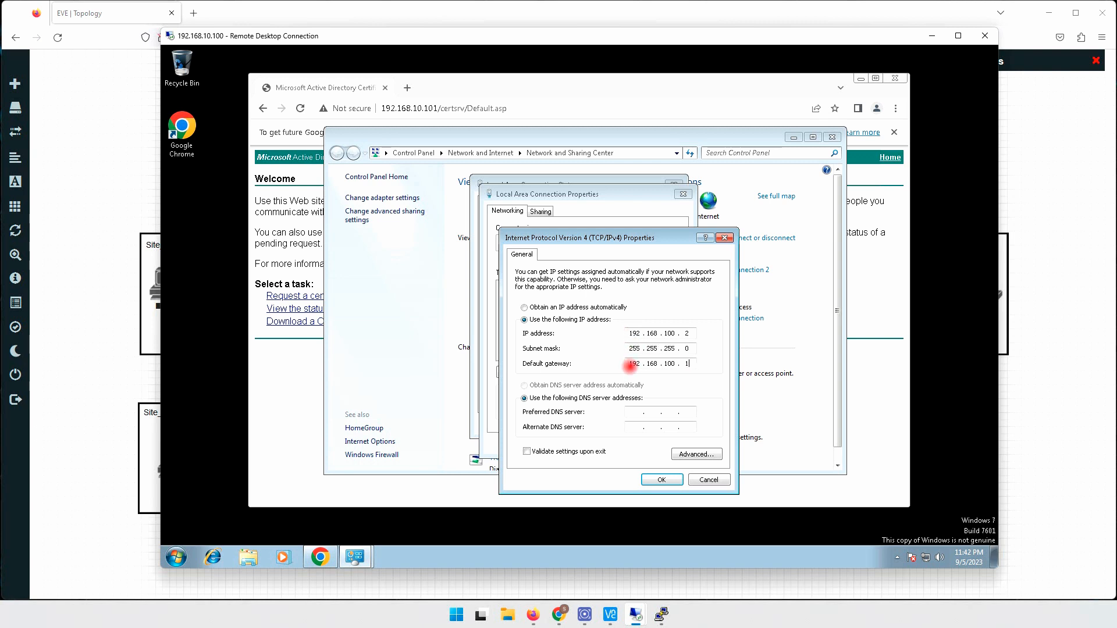
click(657, 481)
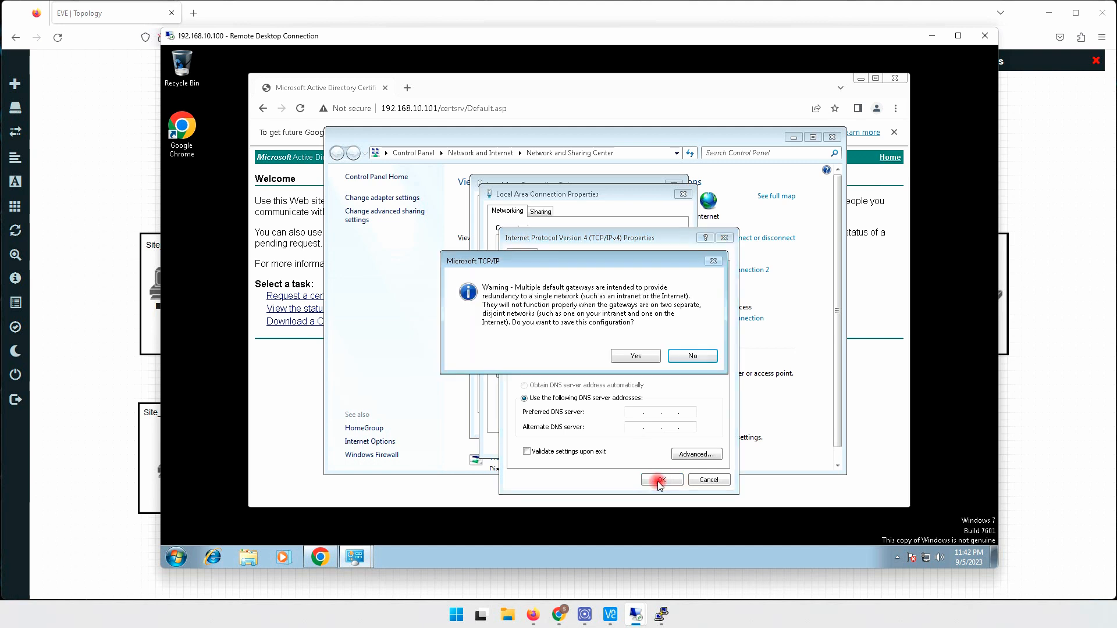
click(636, 356)
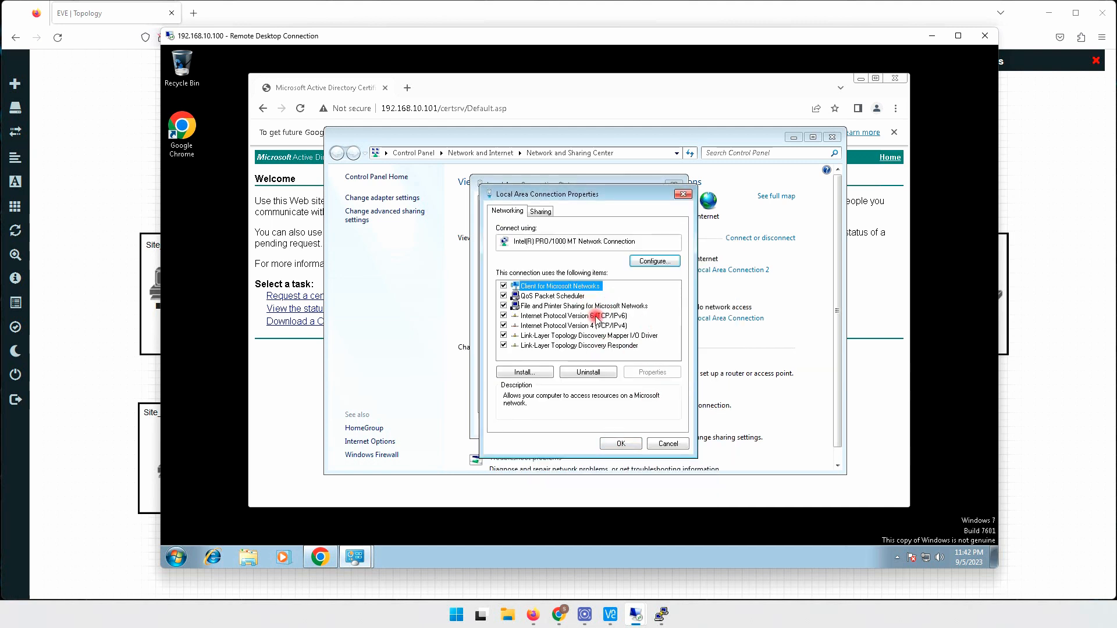
click(618, 444)
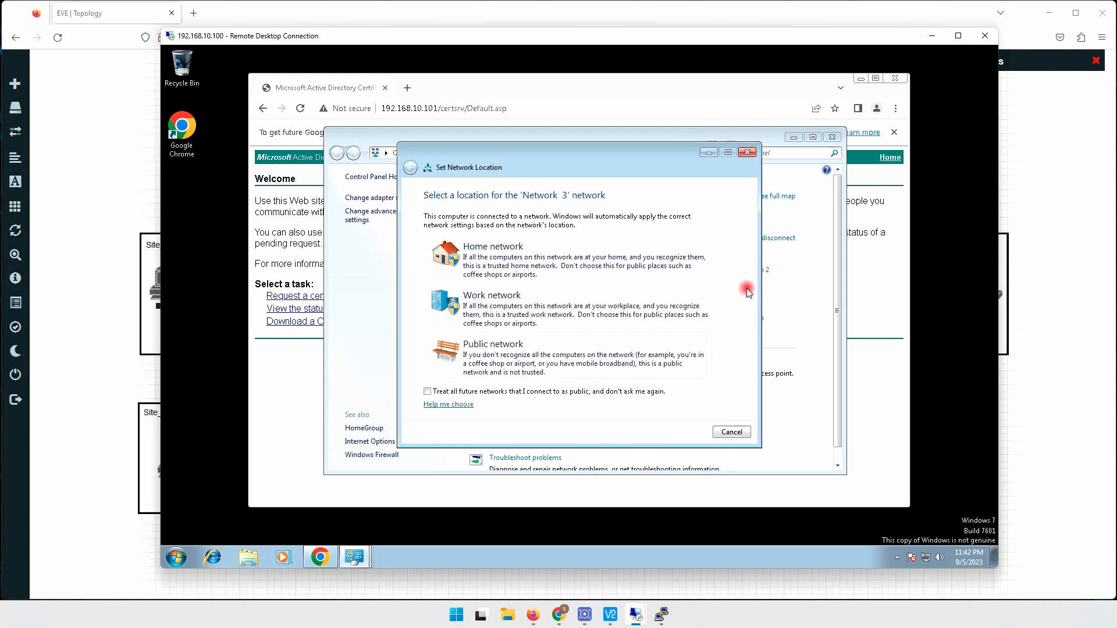
- Set the network location to Public and close the network windows
click(520, 357)
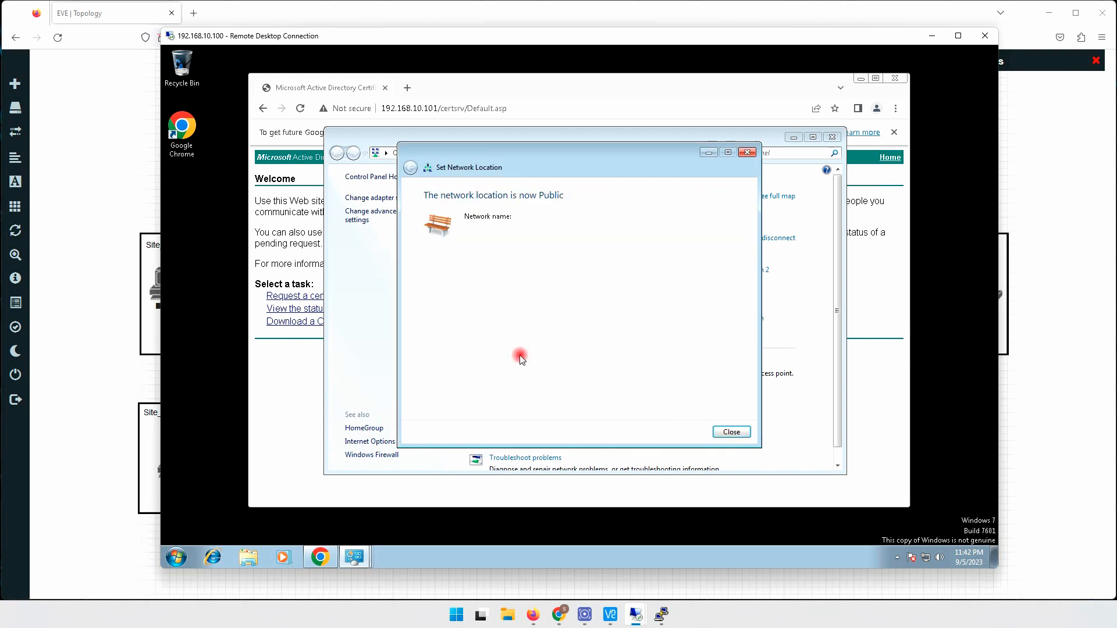
click(731, 431)
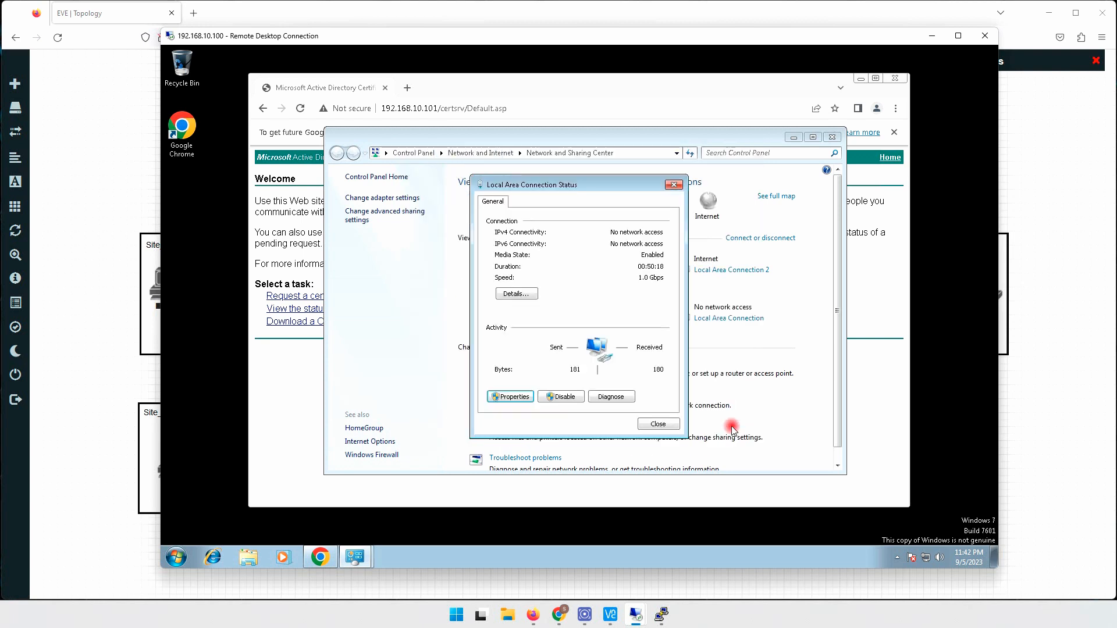
click(658, 423)
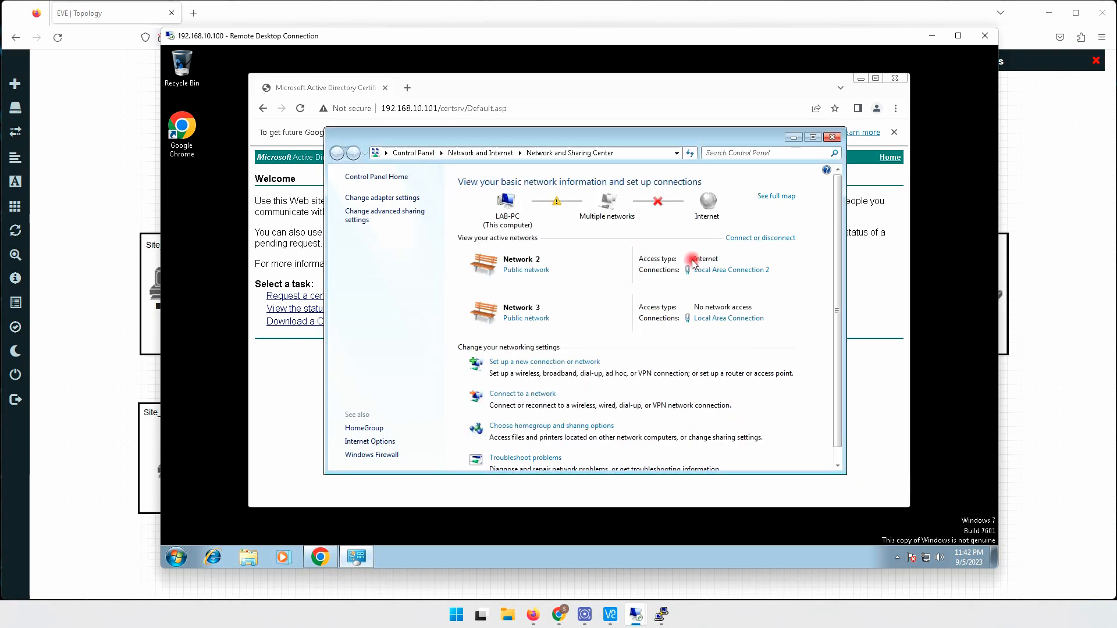
click(833, 137)
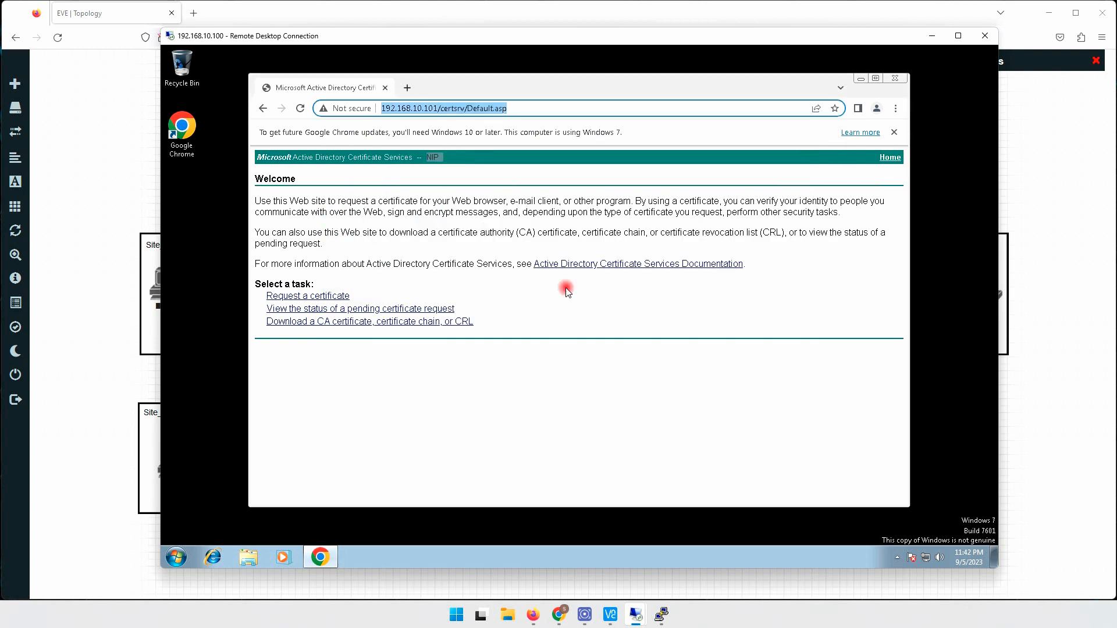
- Ping 192.168.100.1 from Command Prompt, get replies, and close the console
click(176, 557)
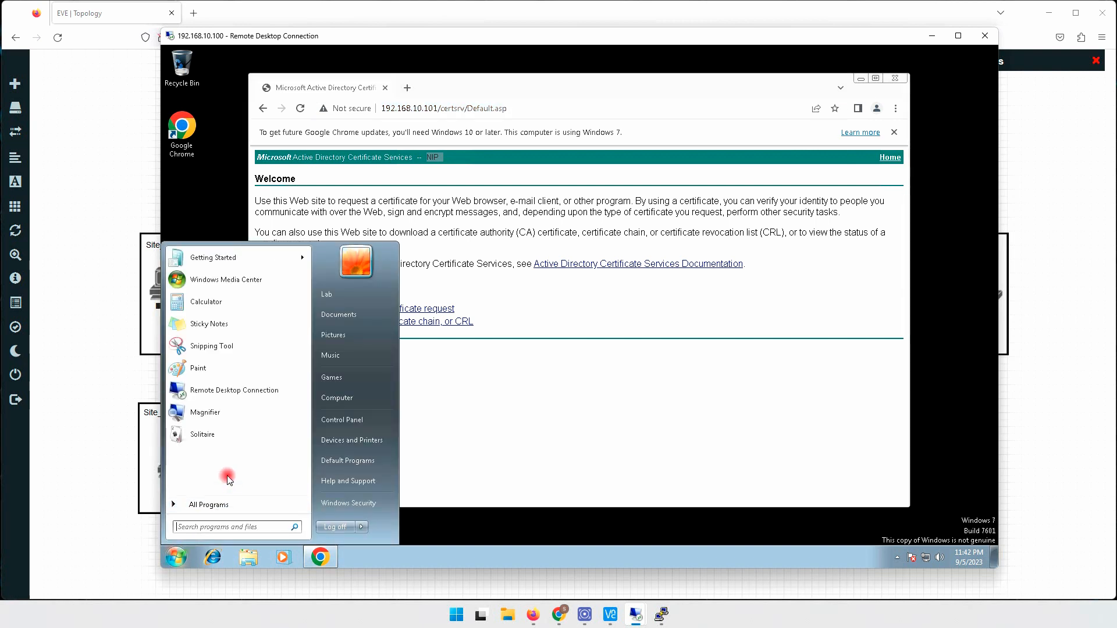
text(cmd)
key(Return)
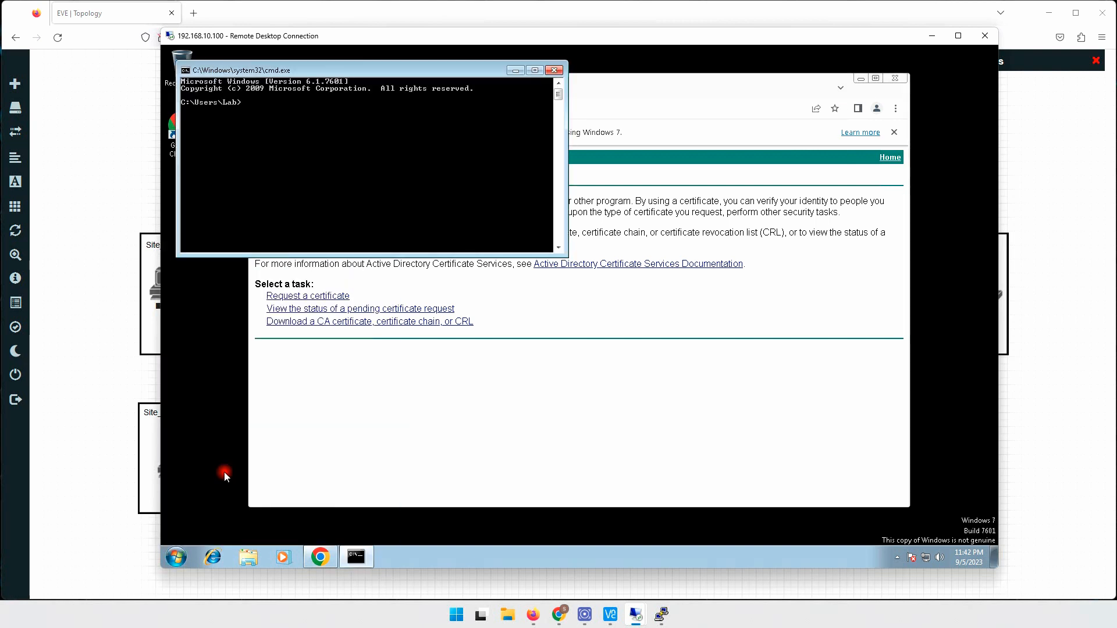
text(ping 192.168.100.1)
key(Return)
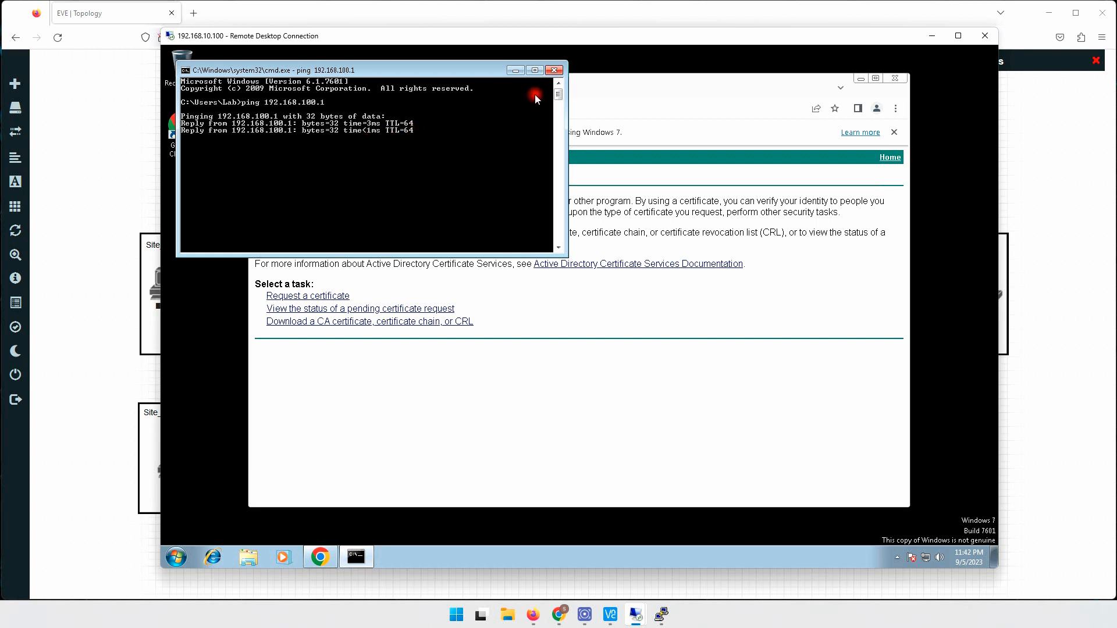
click(554, 71)
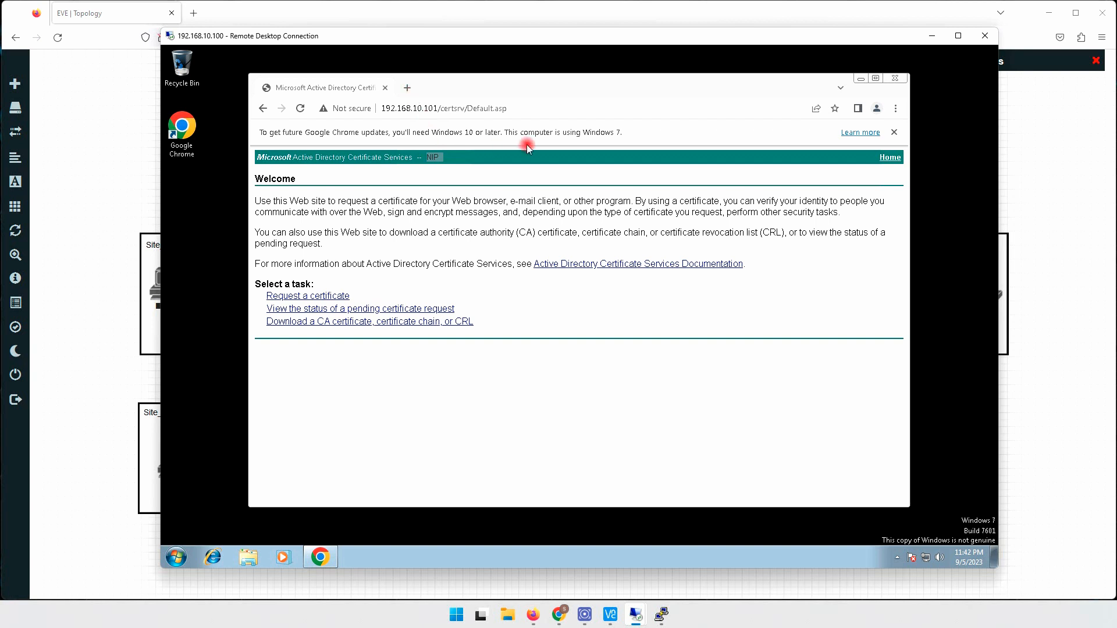
key(ctrl+l)
click(407, 88)
click(390, 107)
text(ht)
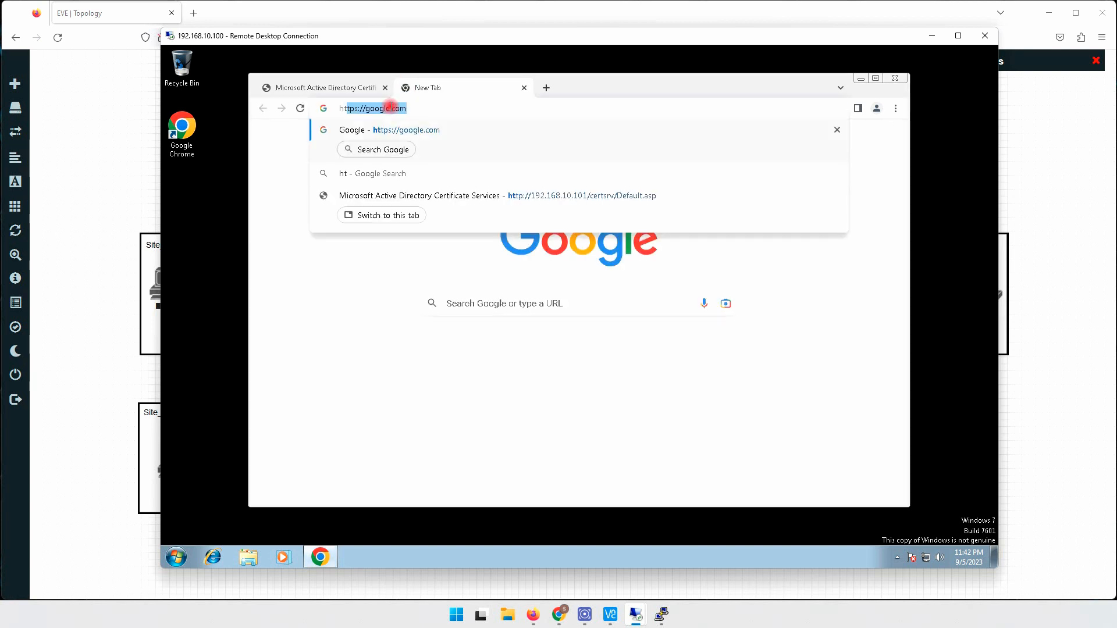
text(tps://)
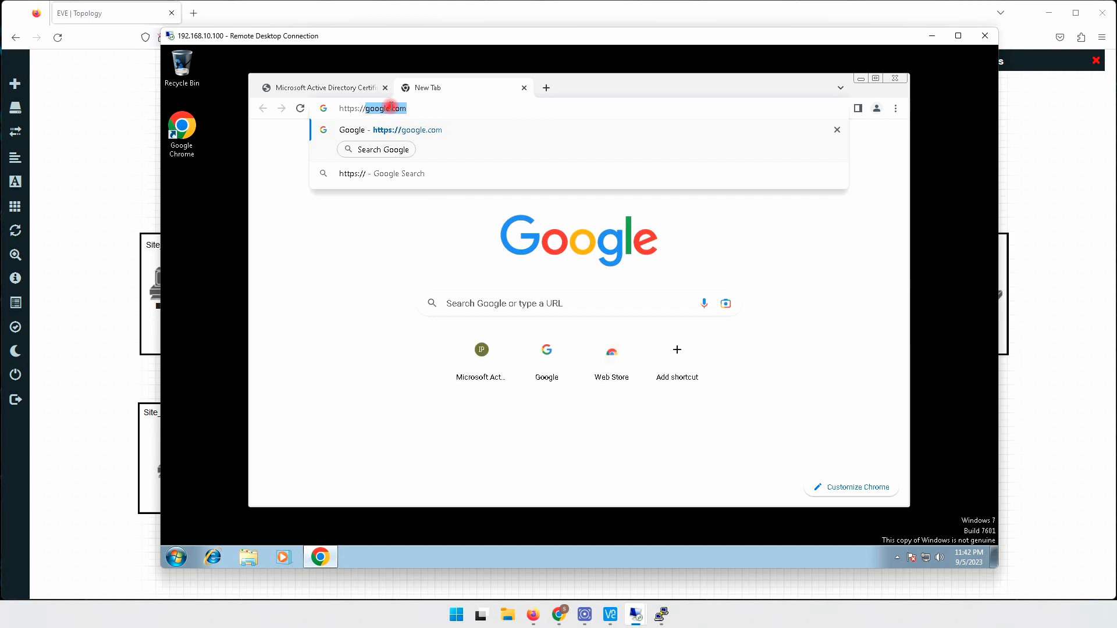
text(192)
text(68.100.1)
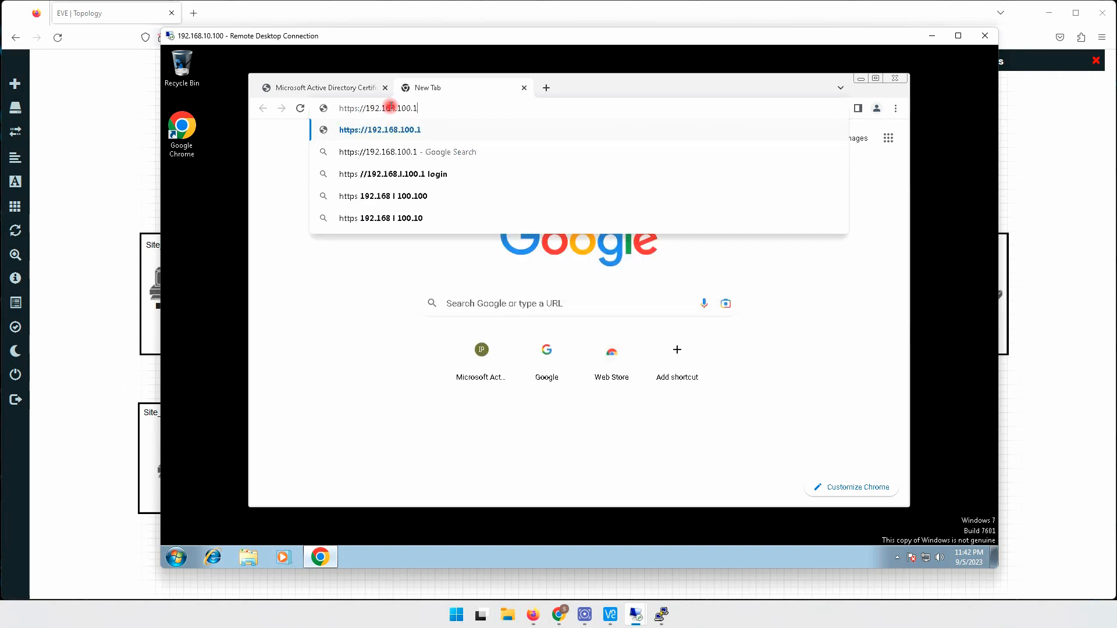
key(Return)
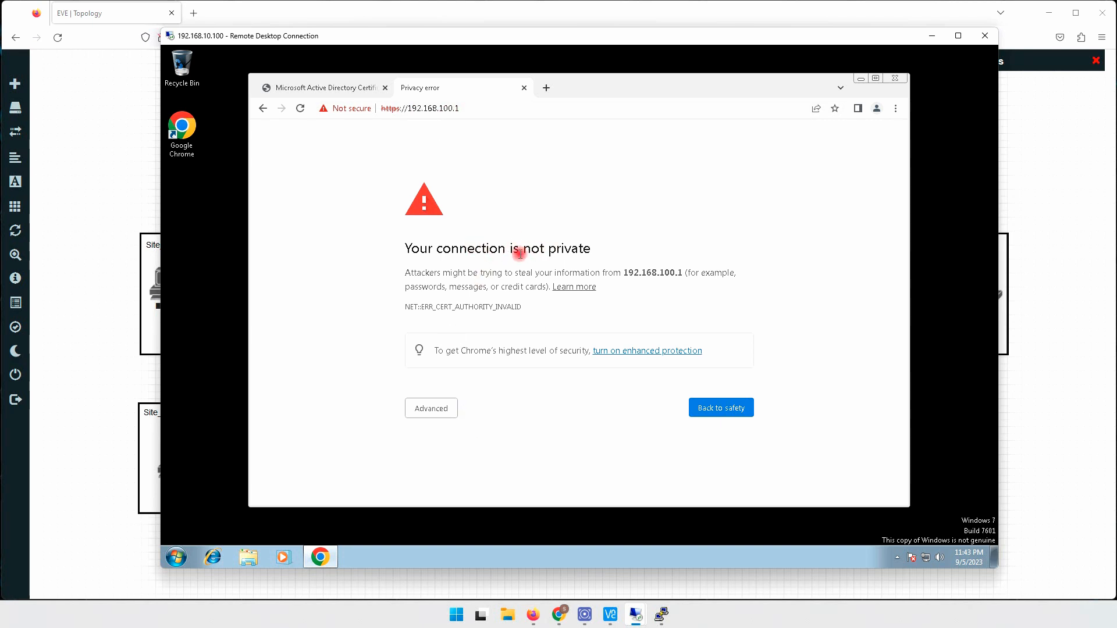
- Move the vManager console out of view, then expand Advanced on the privacy warning and proceed
mouse_move(617, 82)
mouse_down()
mouse_move(614, 192)
mouse_move(621, 98)
mouse_up()
drag(597, 40, 599, 86)
click(660, 187)
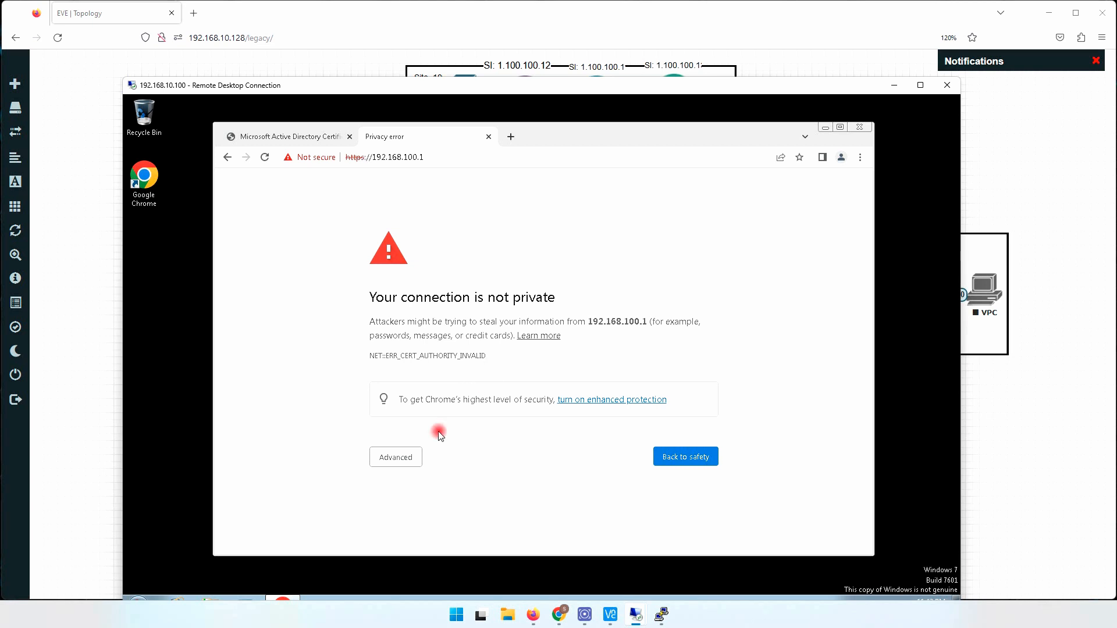
click(406, 458)
scroll(465, 442, down, 1)
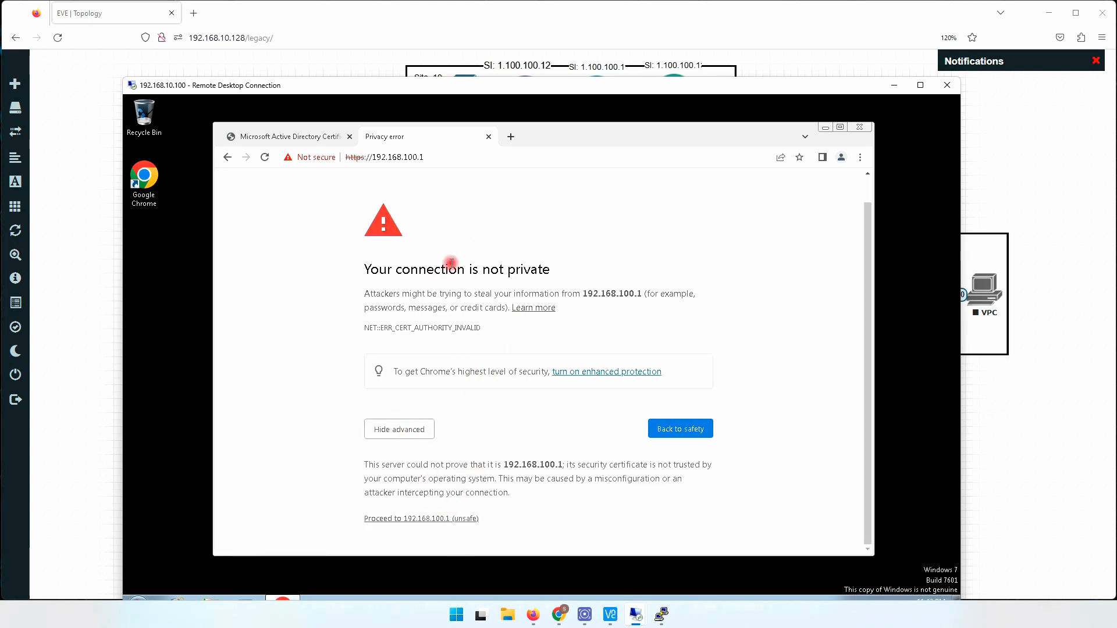
click(436, 519)
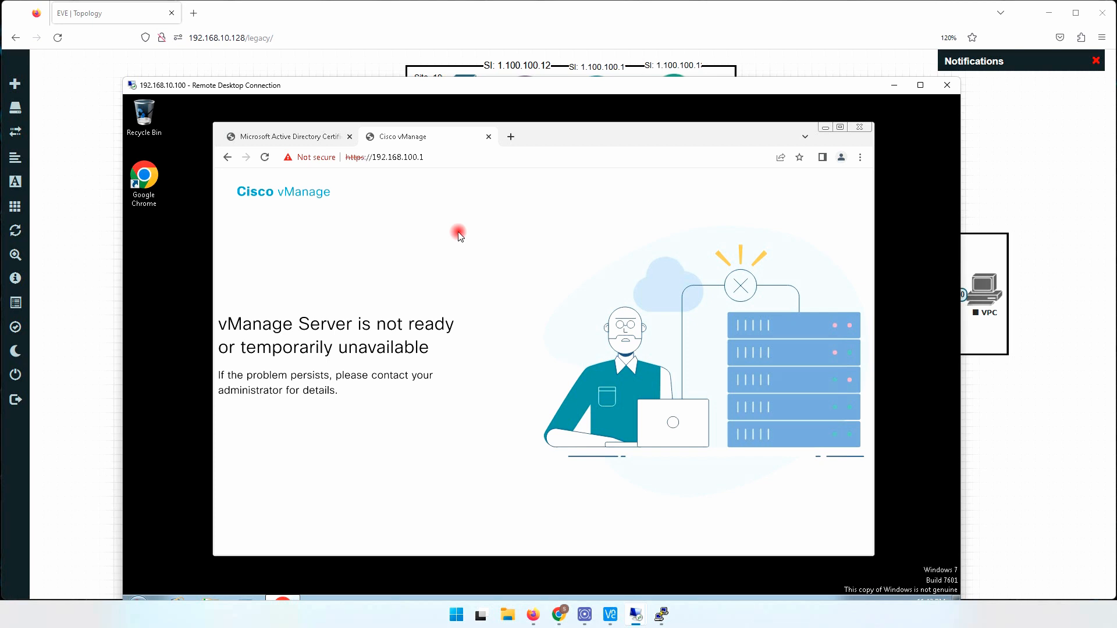
- Reload the page until the vManage login appears, then select the Username field
drag(681, 86, 767, 54)
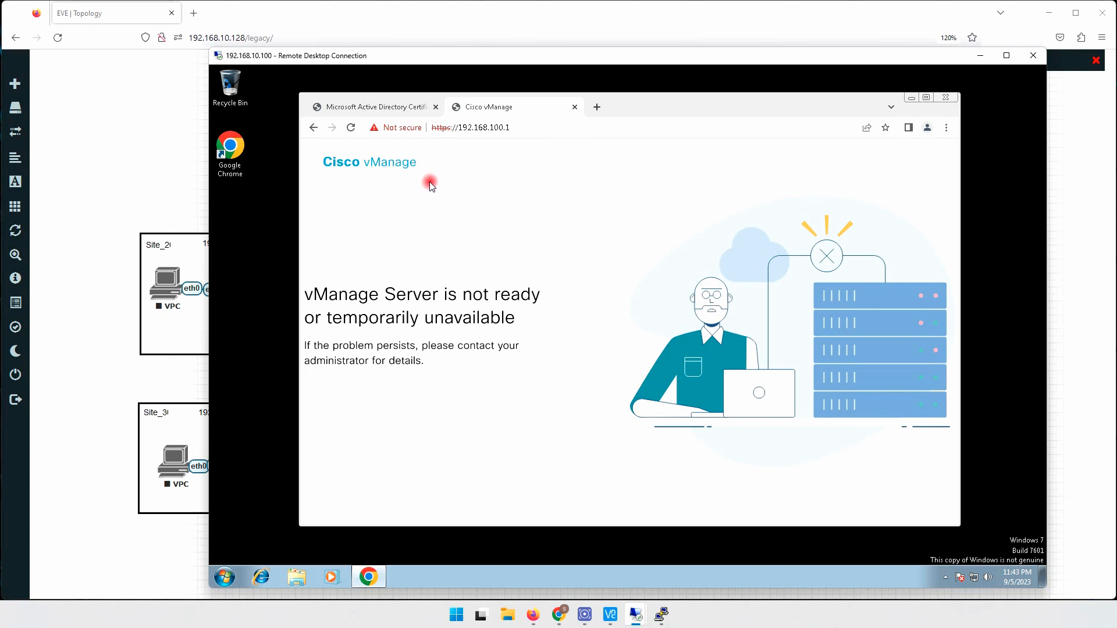
click(351, 128)
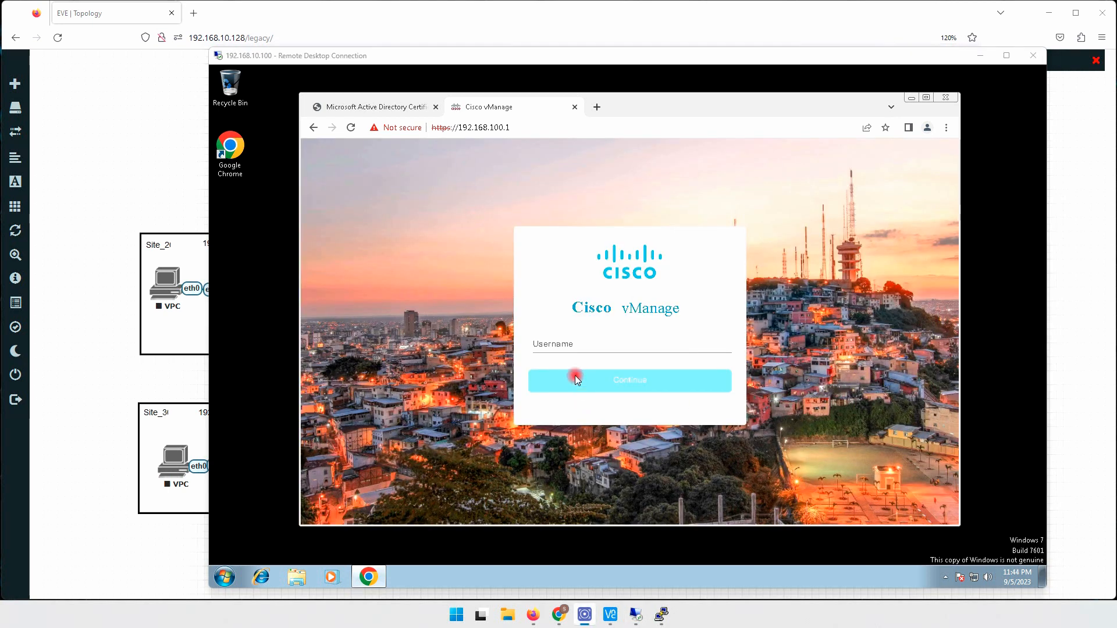
click(576, 344)
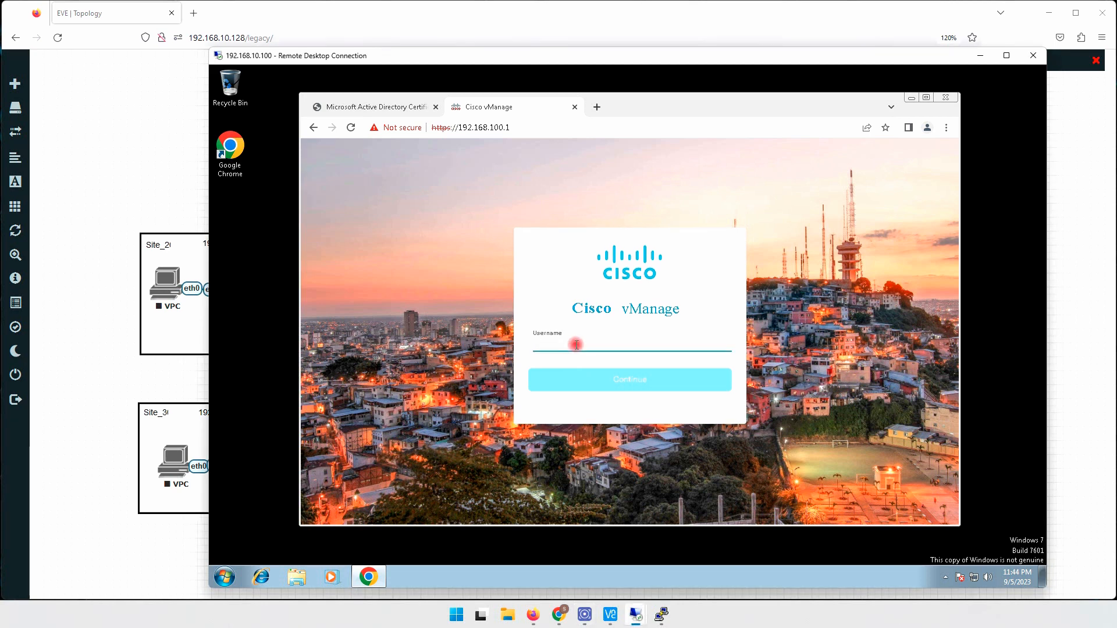